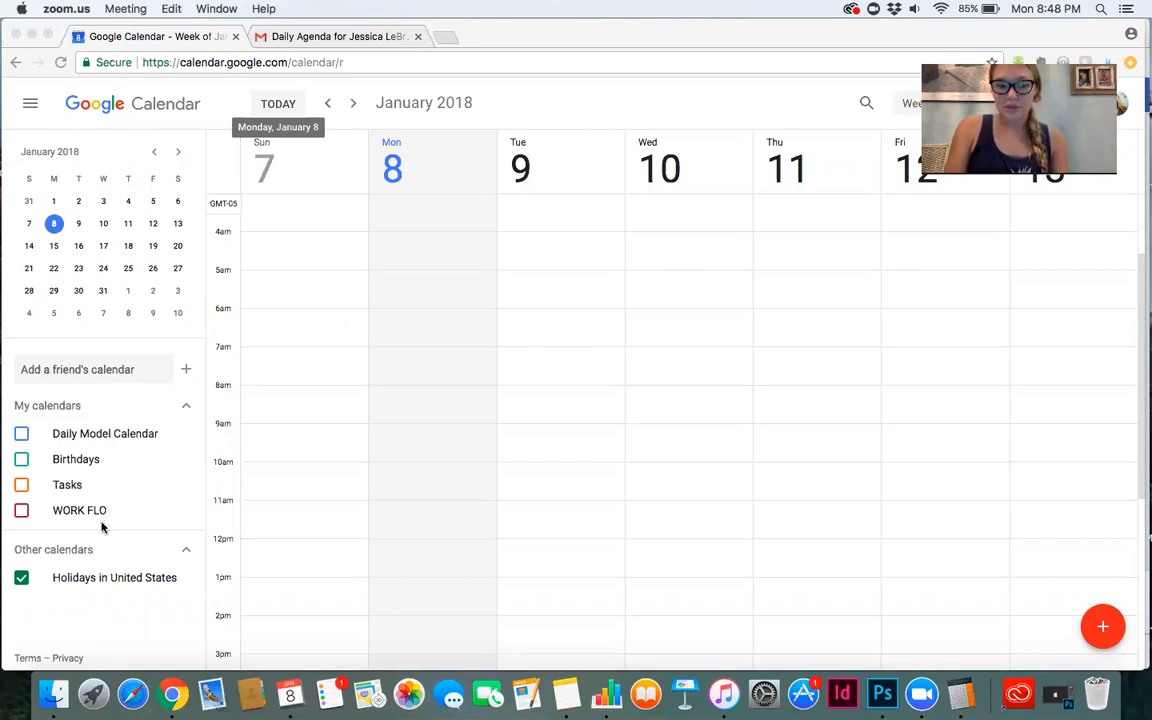
Toggle the Daily Model Calendar, WORK FLO and Tasks calendars on and off to compare their events.
left_click(23, 437)
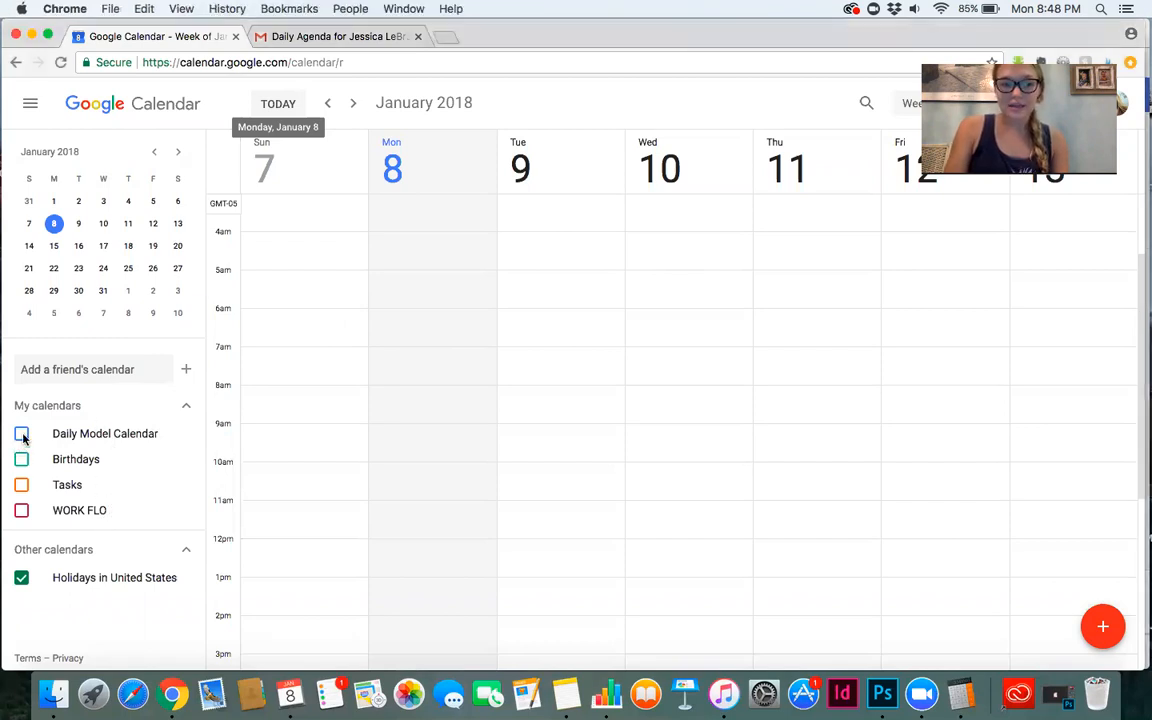
left_click(23, 437)
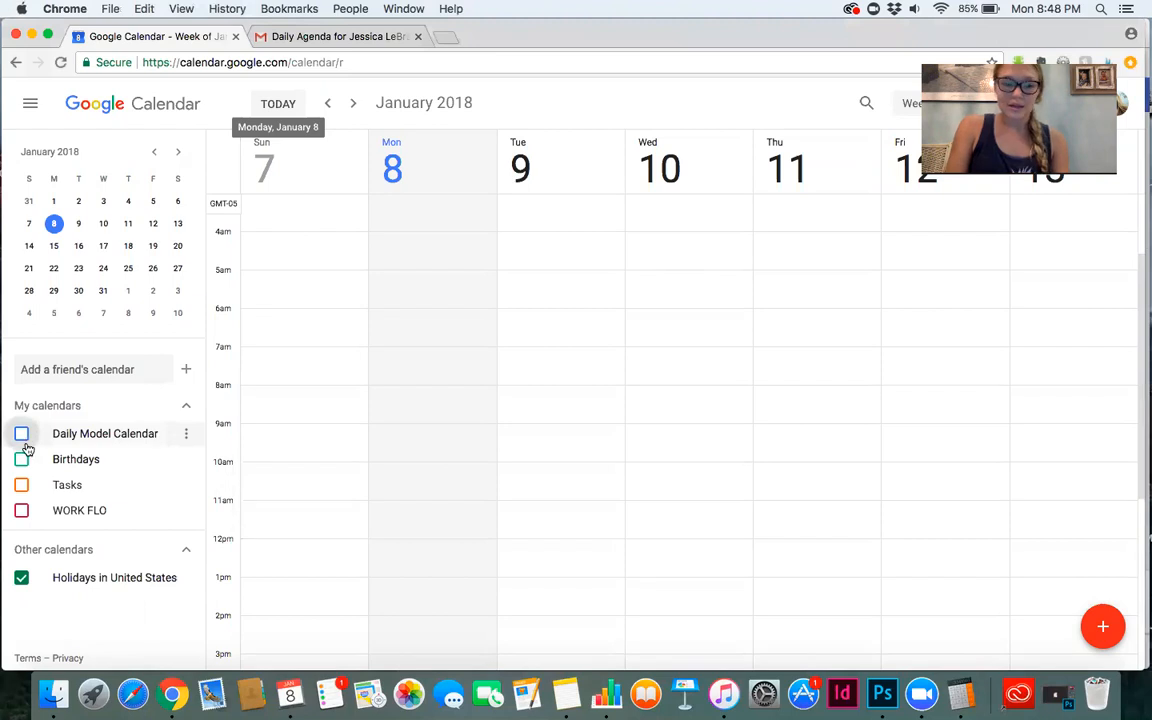
left_click(22, 511)
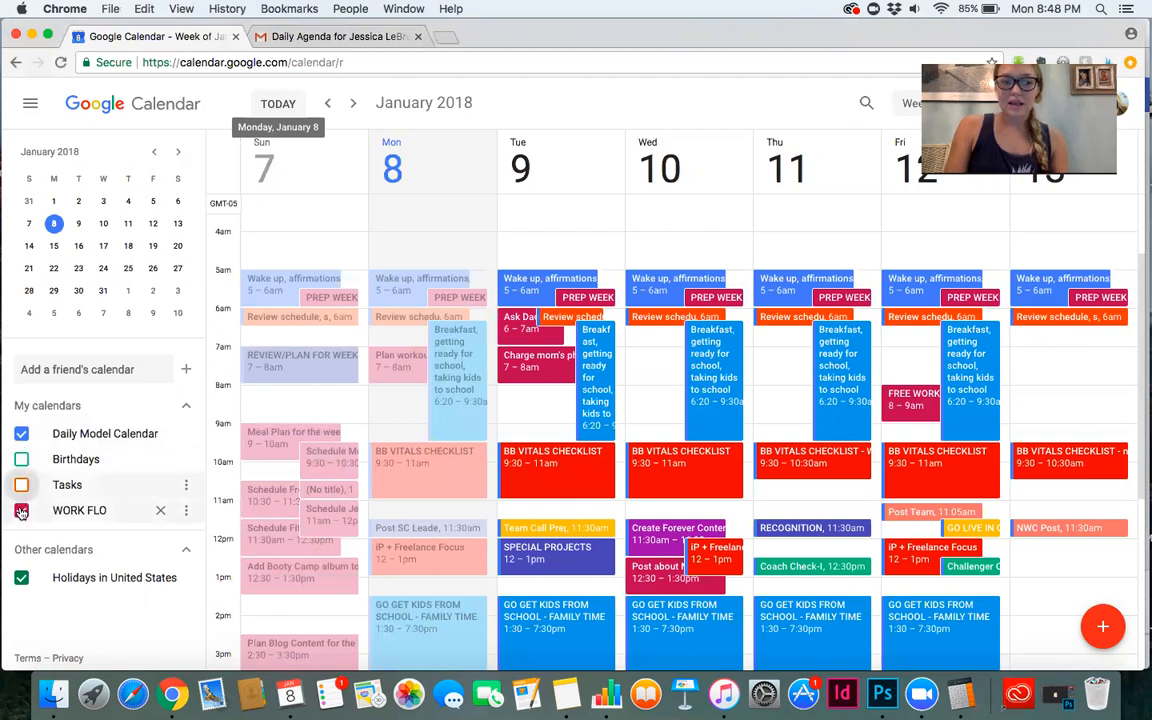
left_click(21, 511)
left_click(21, 485)
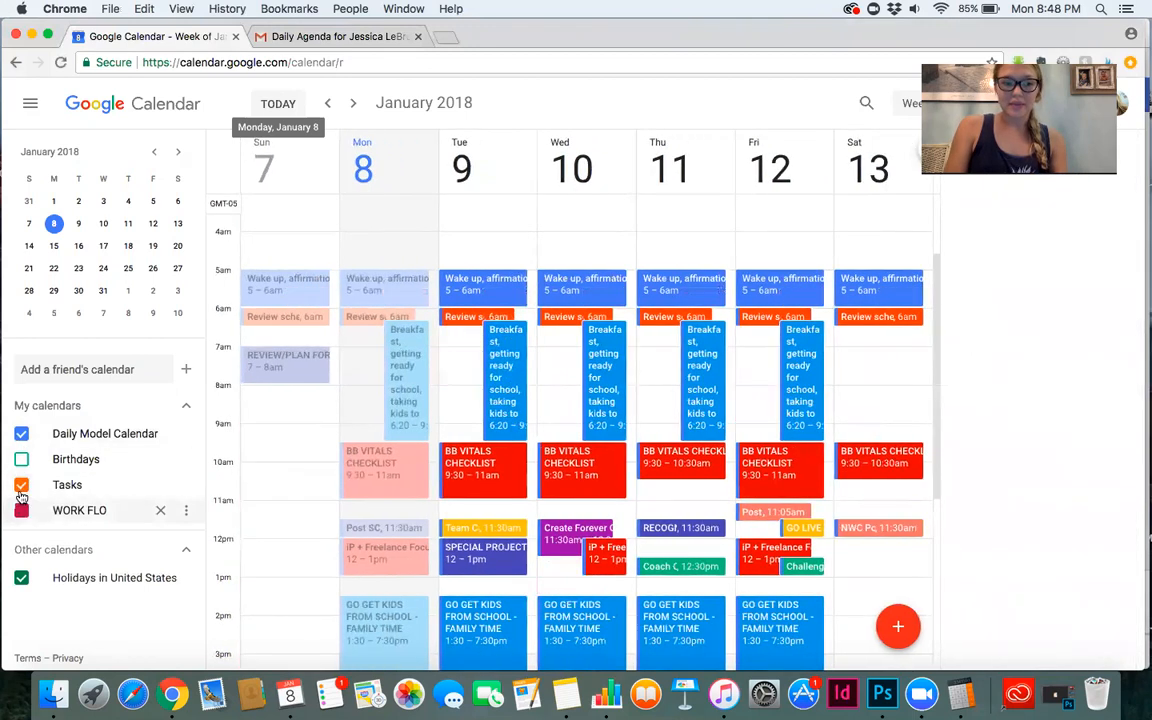
left_click(21, 486)
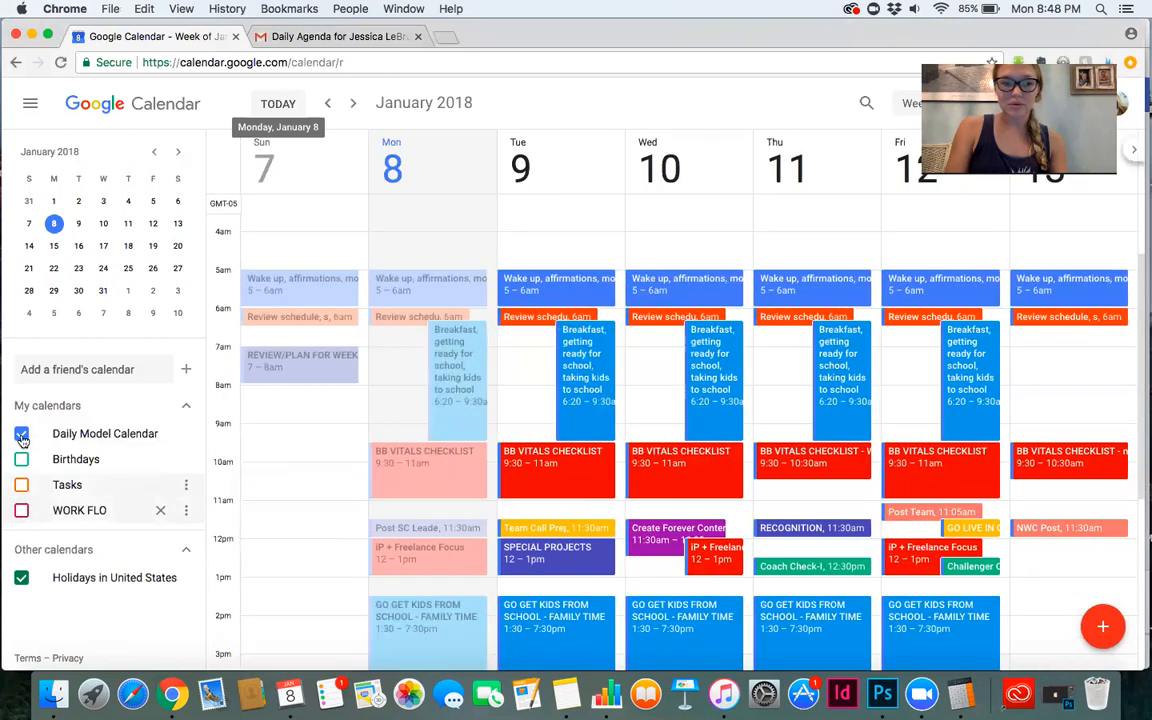
left_click(21, 435)
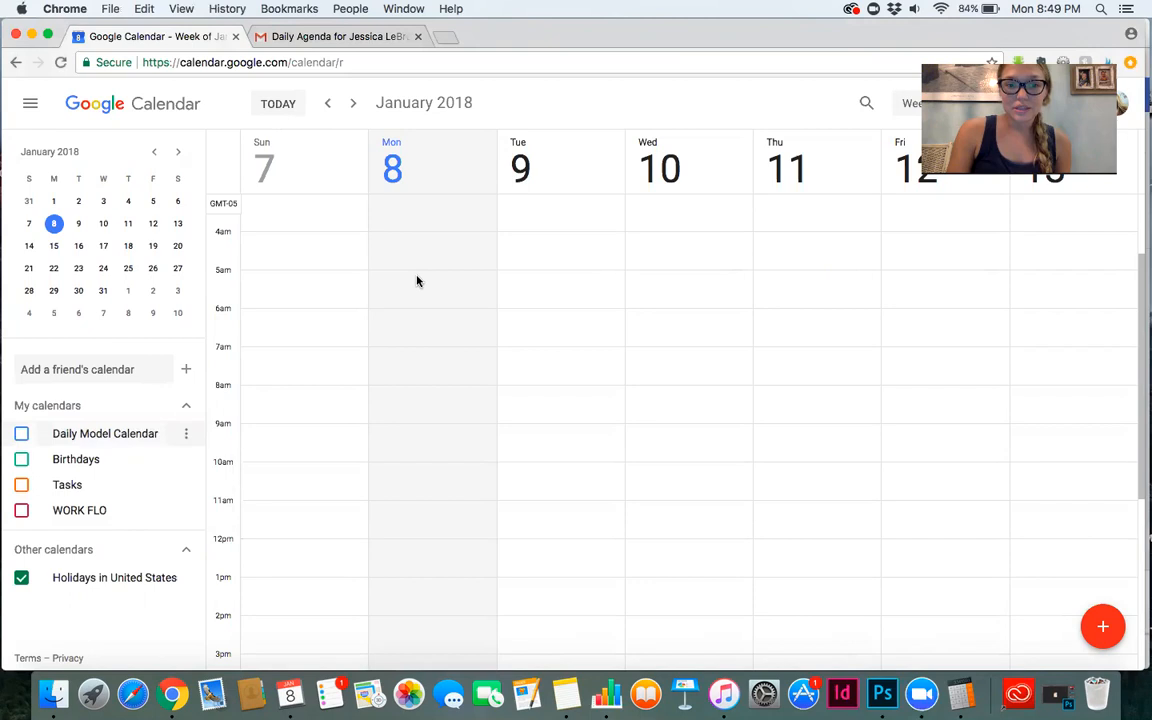
Start a new event on Monday, January 8 at 5am titled Texas Tourism Leads.
left_click(419, 273)
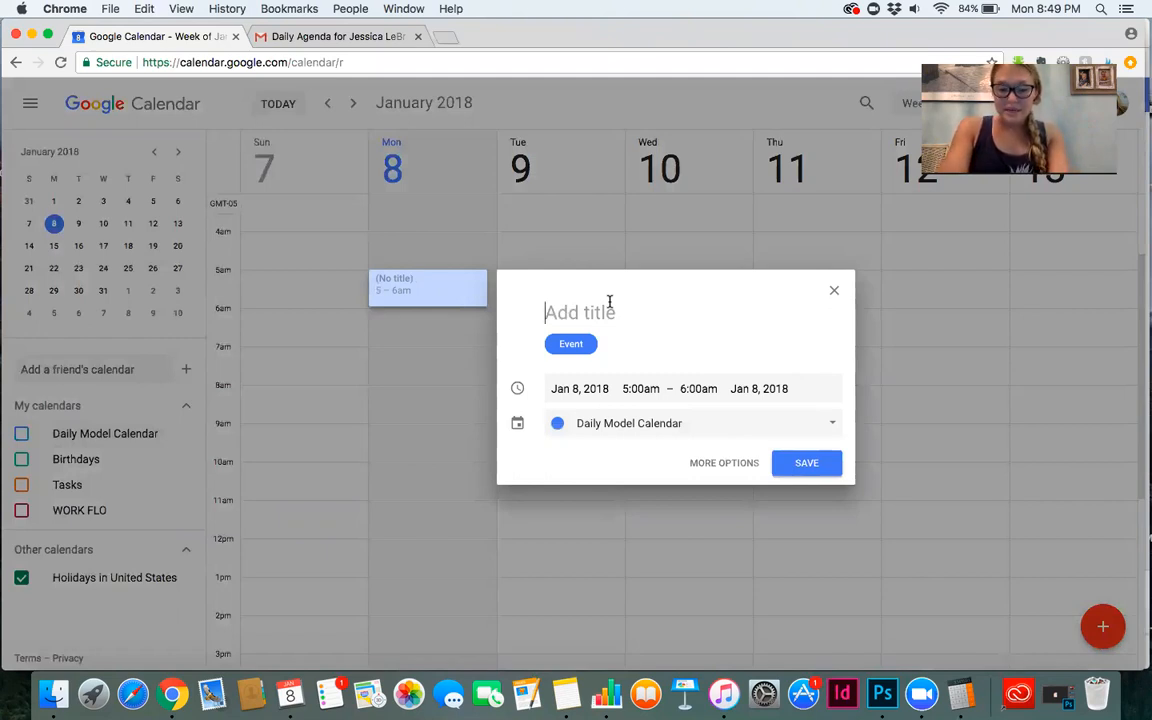
type("Texas Tourism")
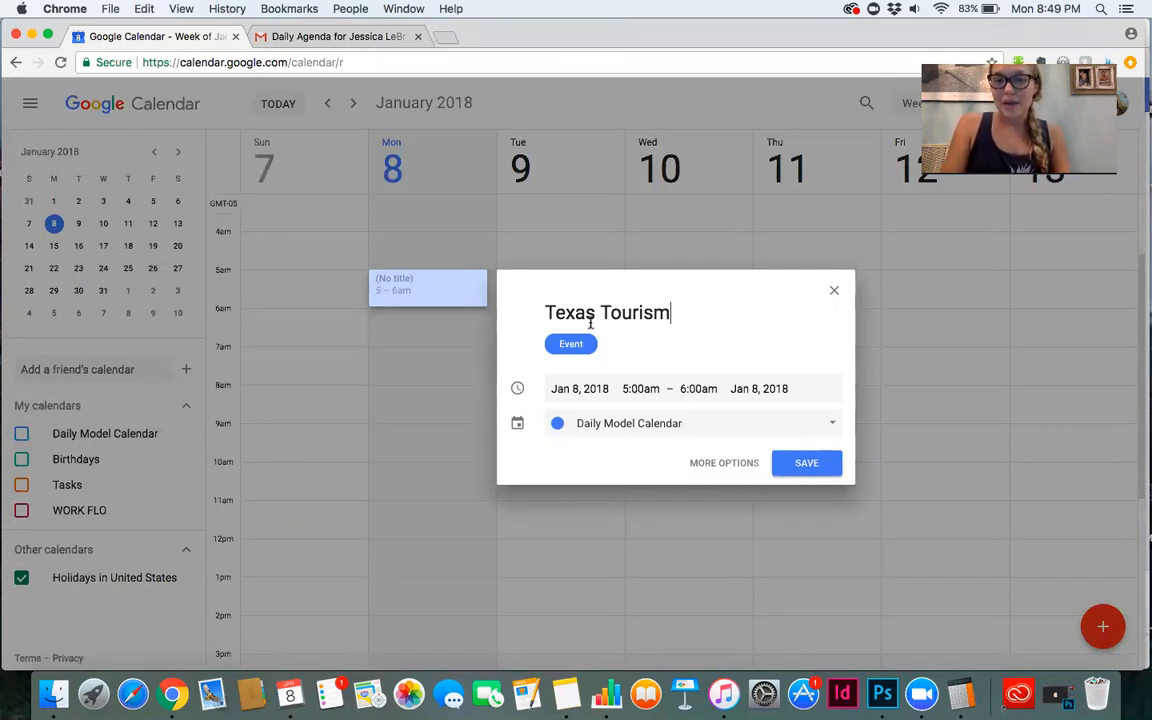
type("Leads")
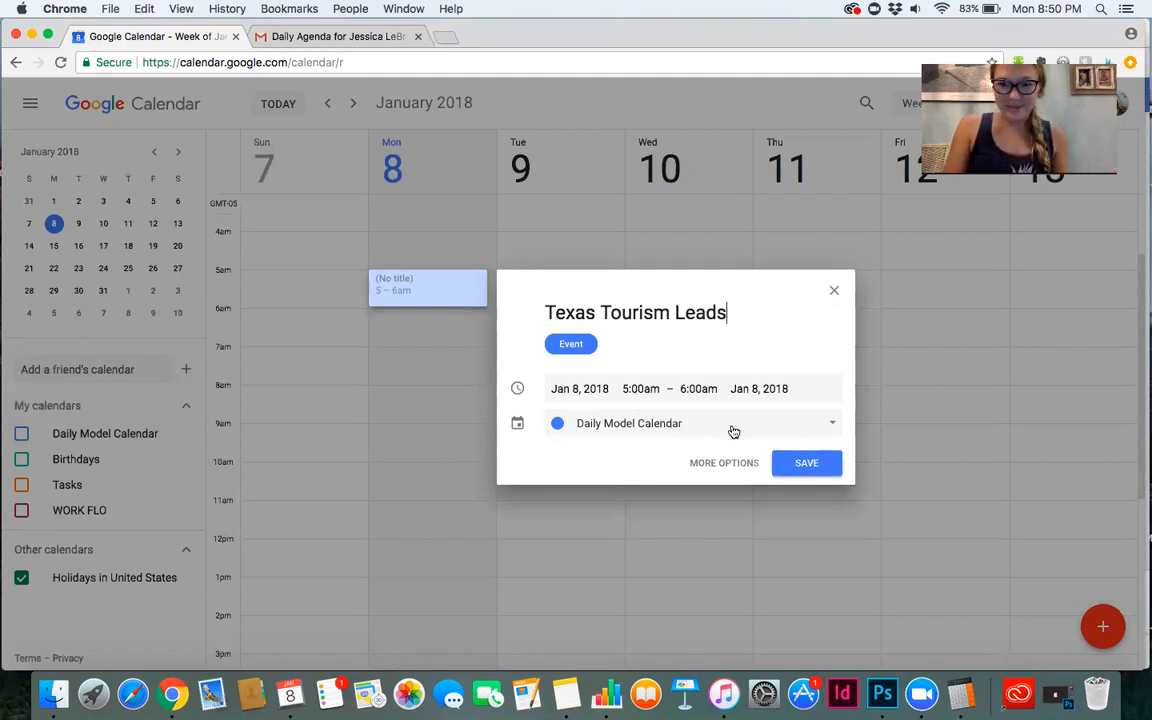
Open the full event details and set the event's end time to 5:30am.
left_click(725, 465)
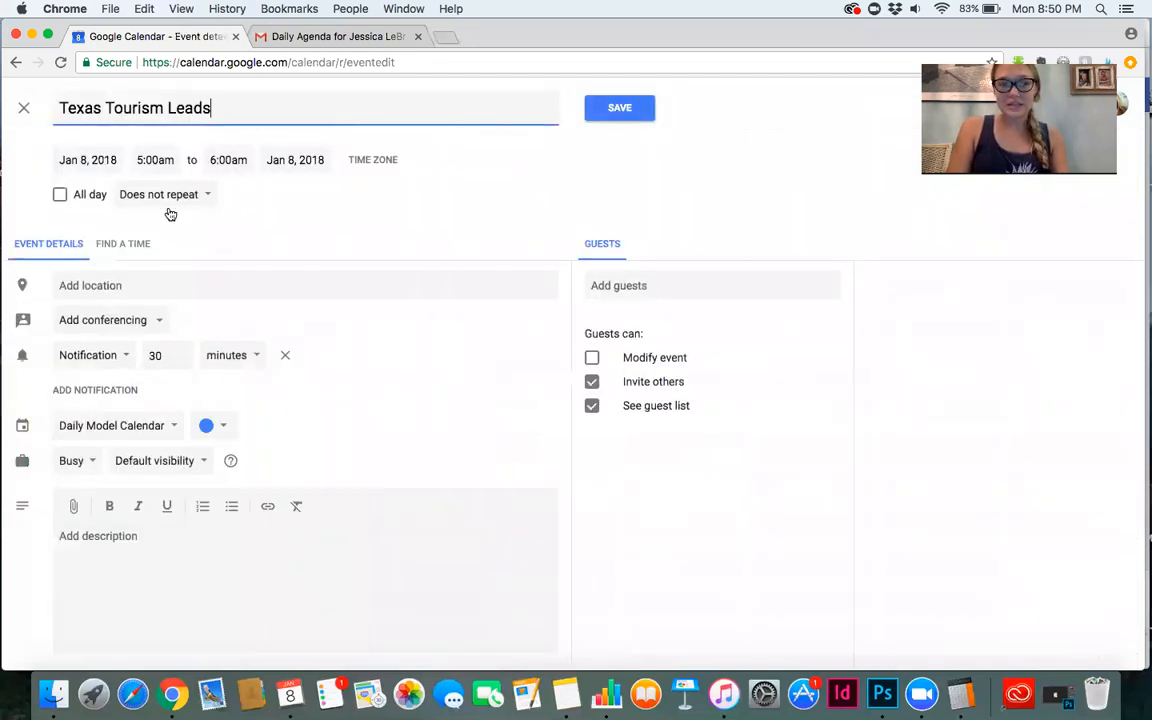
left_click(222, 160)
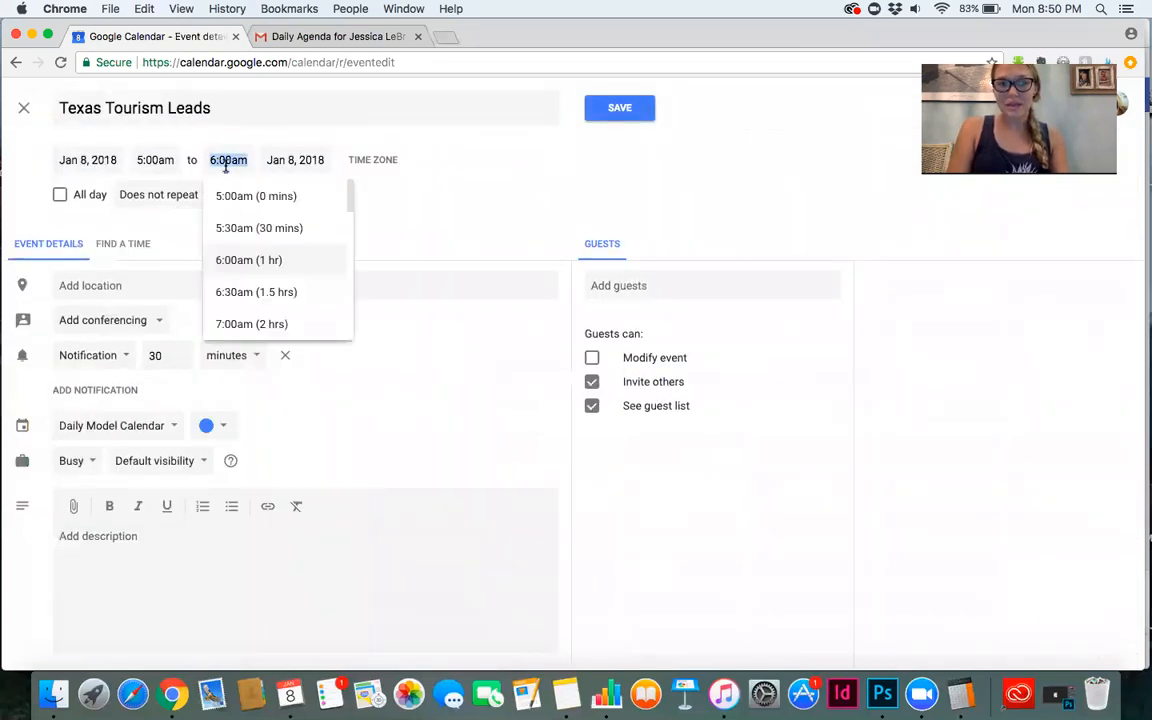
left_click(229, 228)
left_click(229, 163)
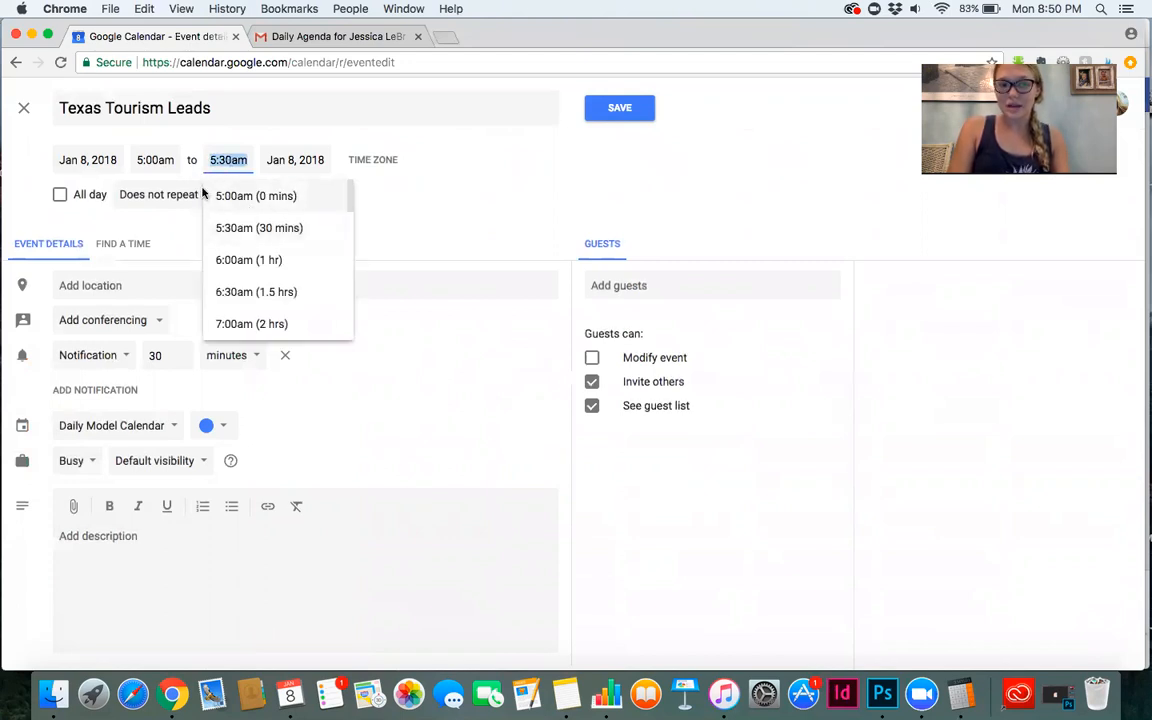
left_click(168, 210)
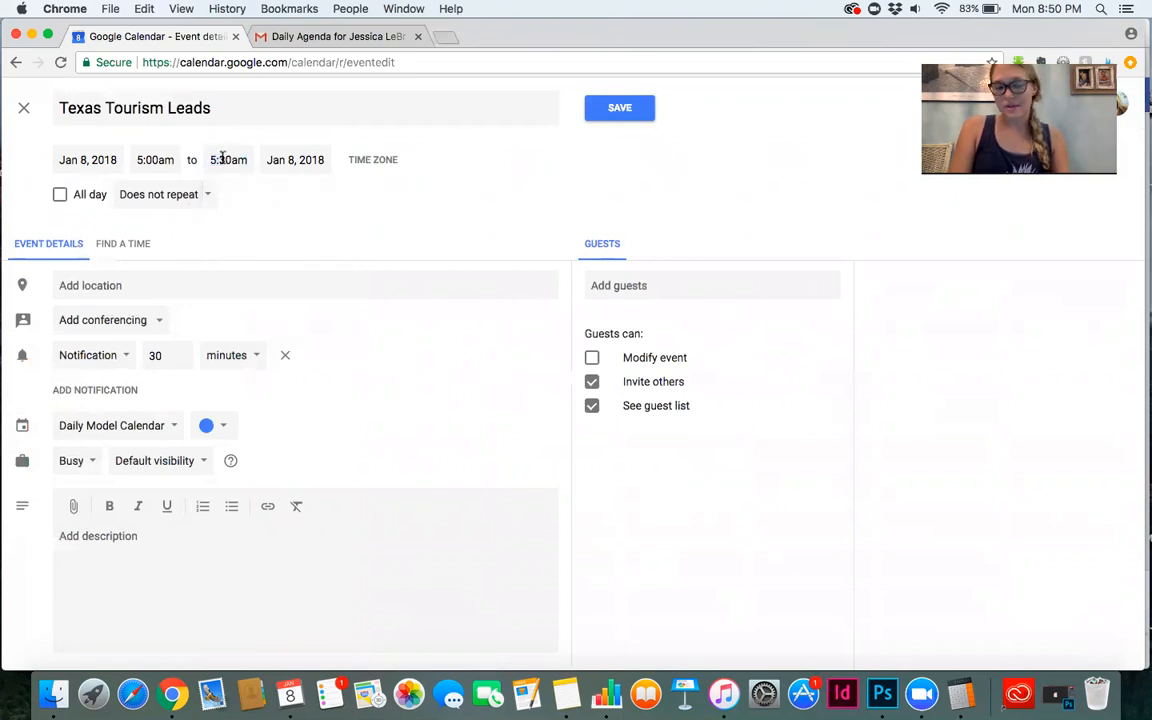
left_click(222, 163)
left_click(240, 228)
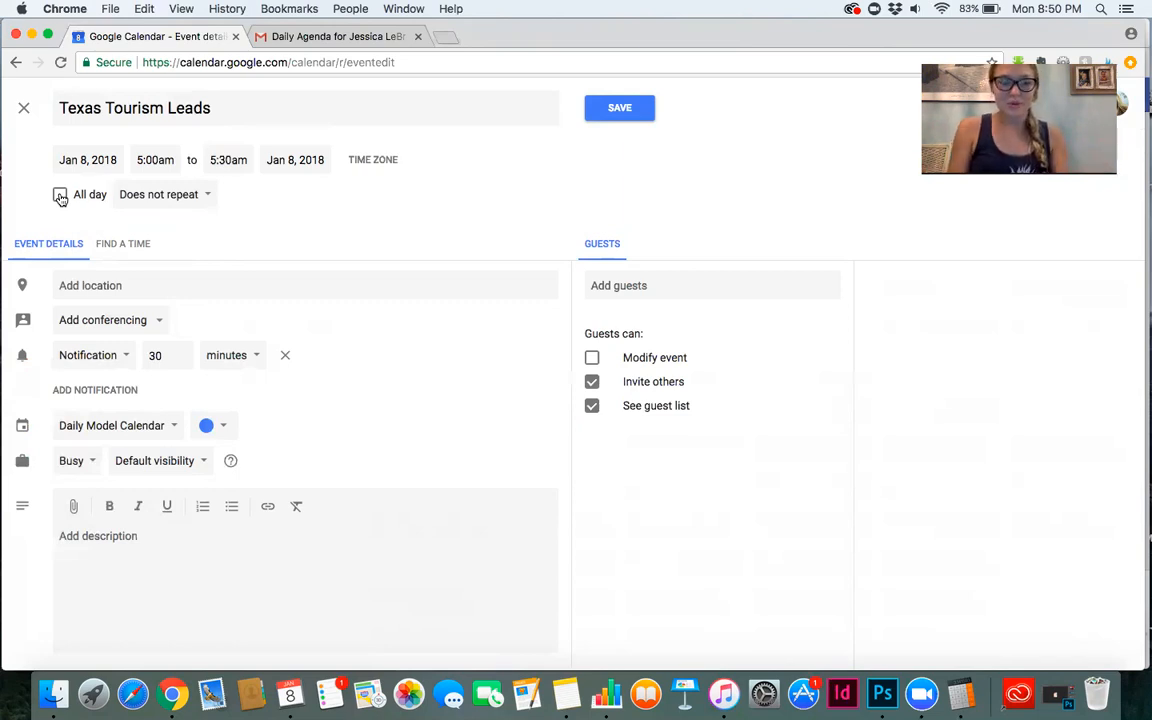
Set the event to repeat weekly on Monday.
left_click(191, 200)
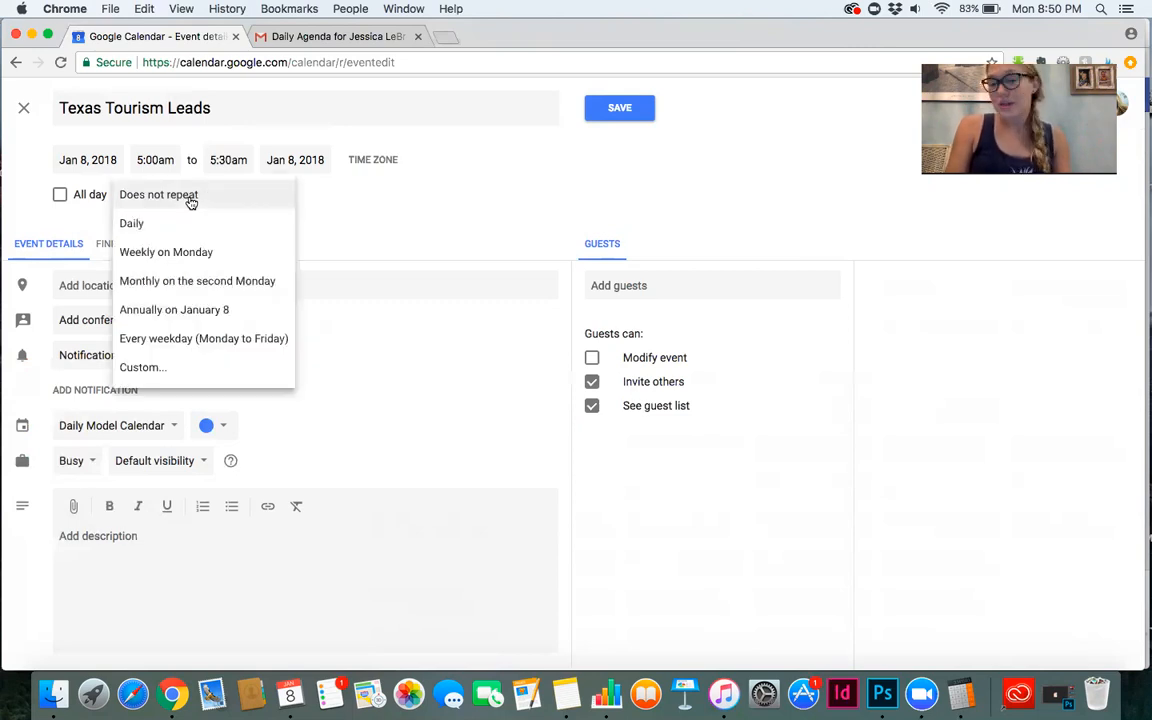
left_click(183, 254)
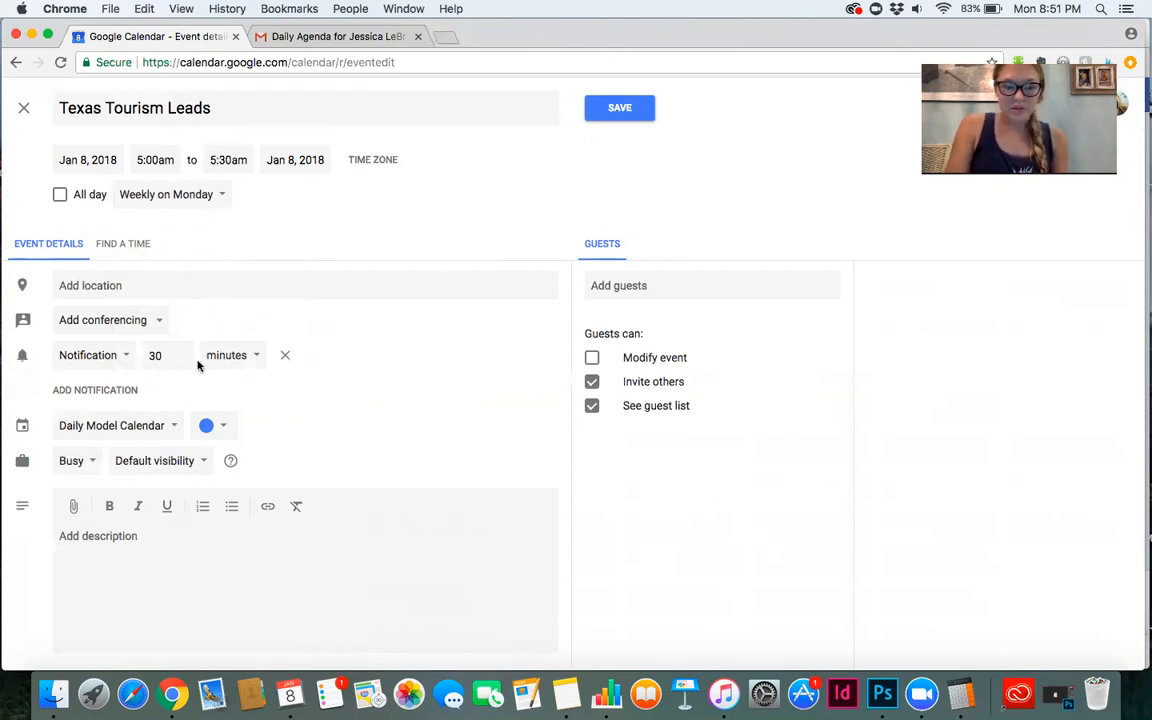
left_click(223, 426)
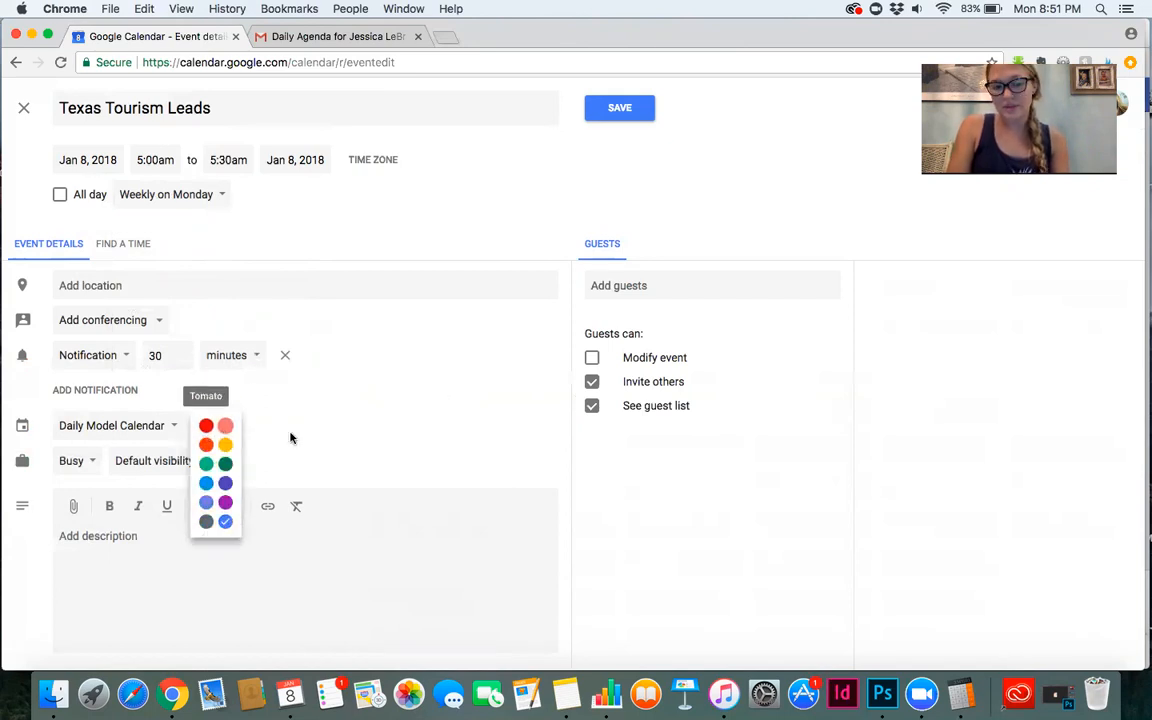
left_click(329, 434)
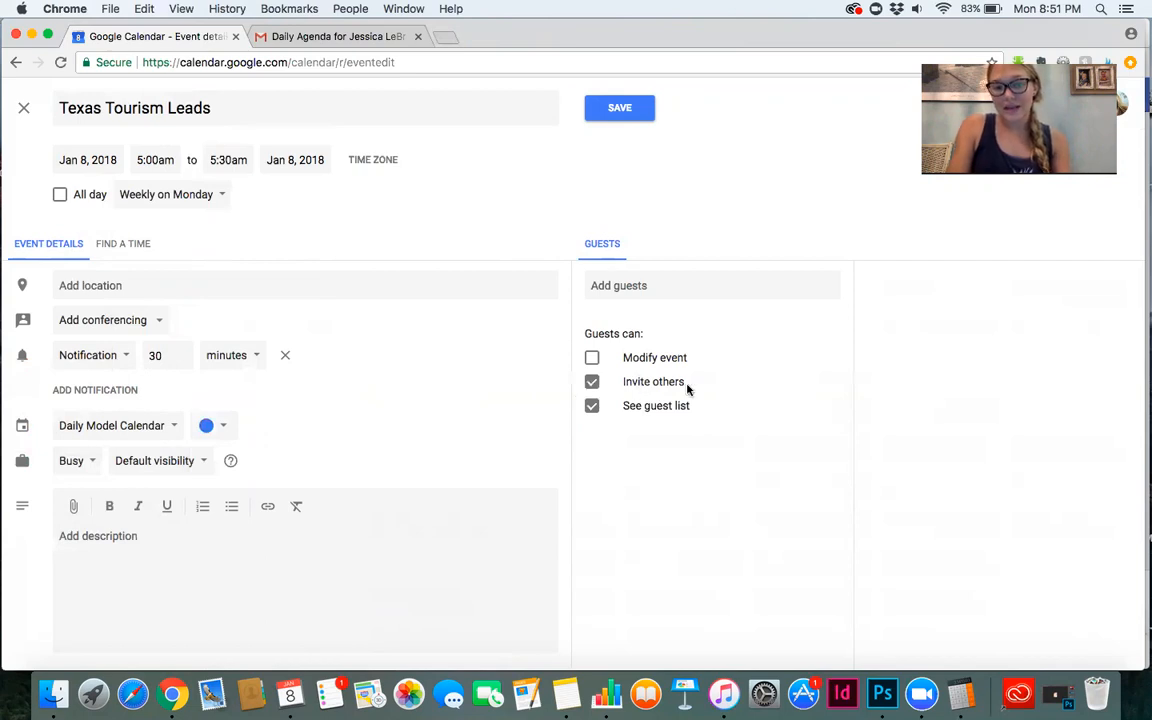
Stop guests from inviting others and save the event.
left_click(591, 384)
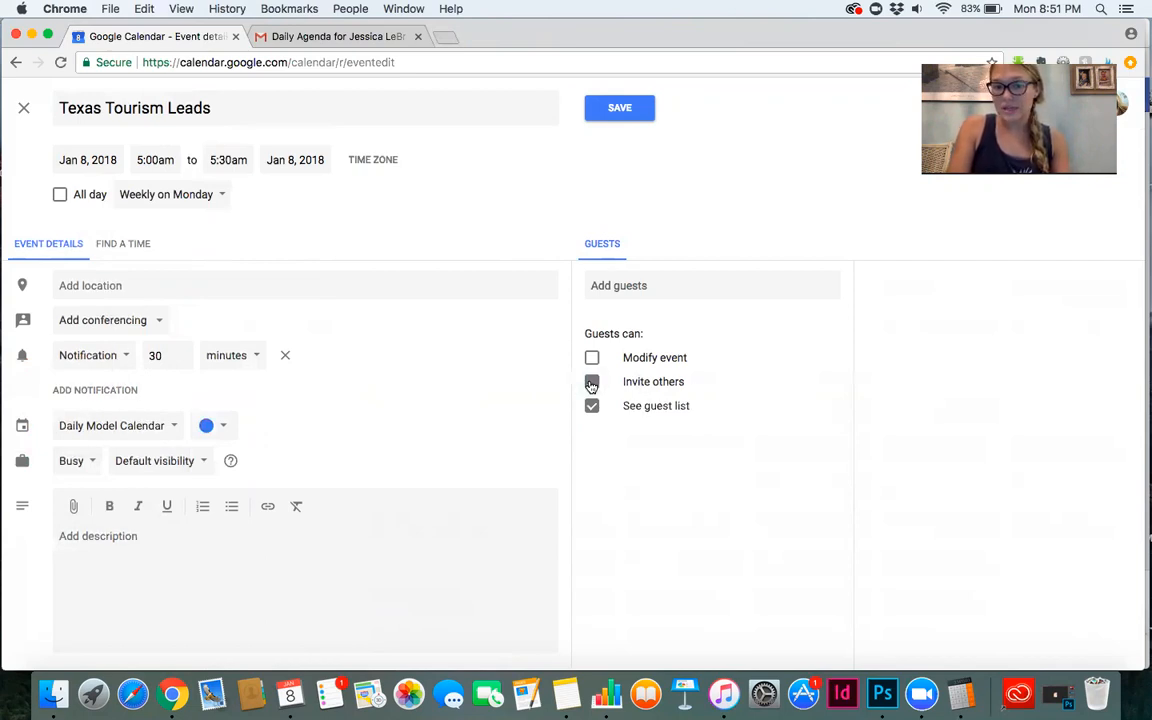
left_click(622, 285)
left_click(496, 358)
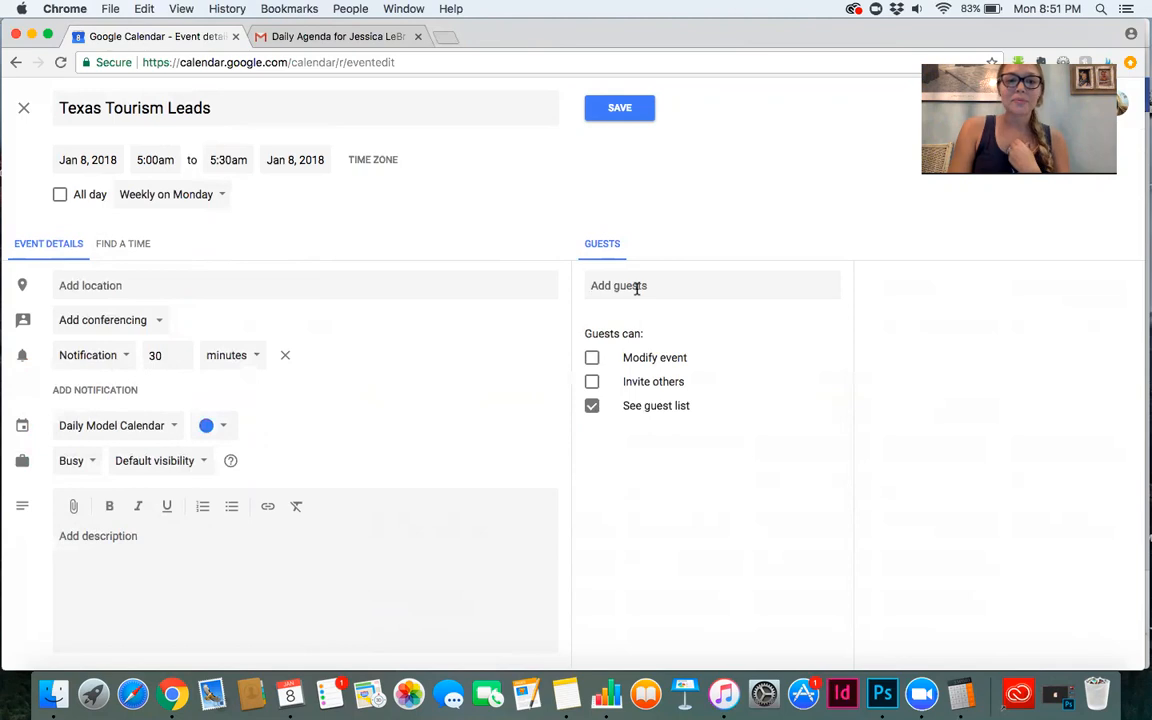
left_click(609, 112)
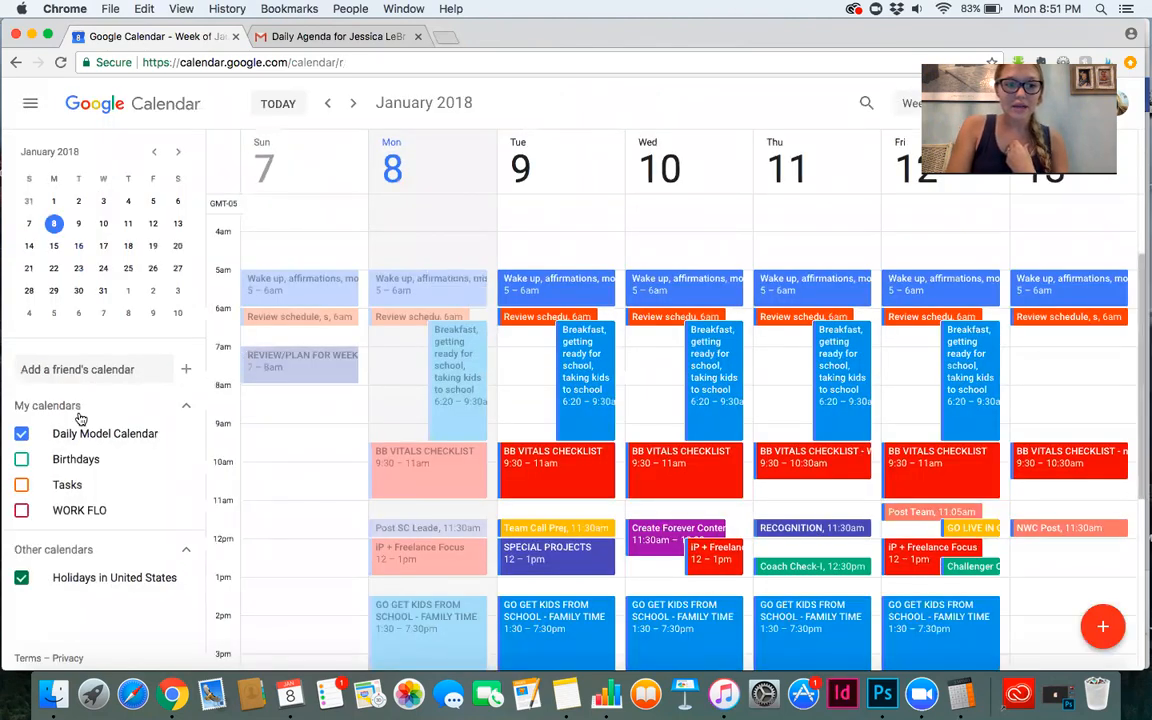
Toggle the Daily Model Calendar off and on to check the saved event.
left_click(22, 434)
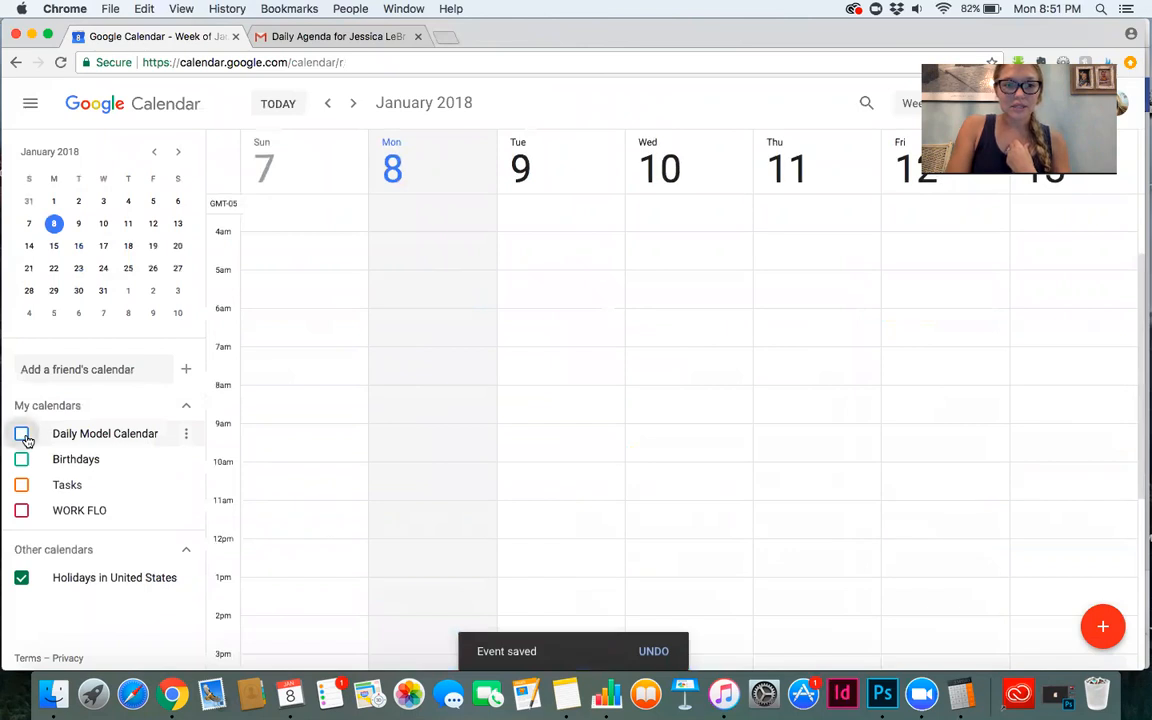
left_click(22, 434)
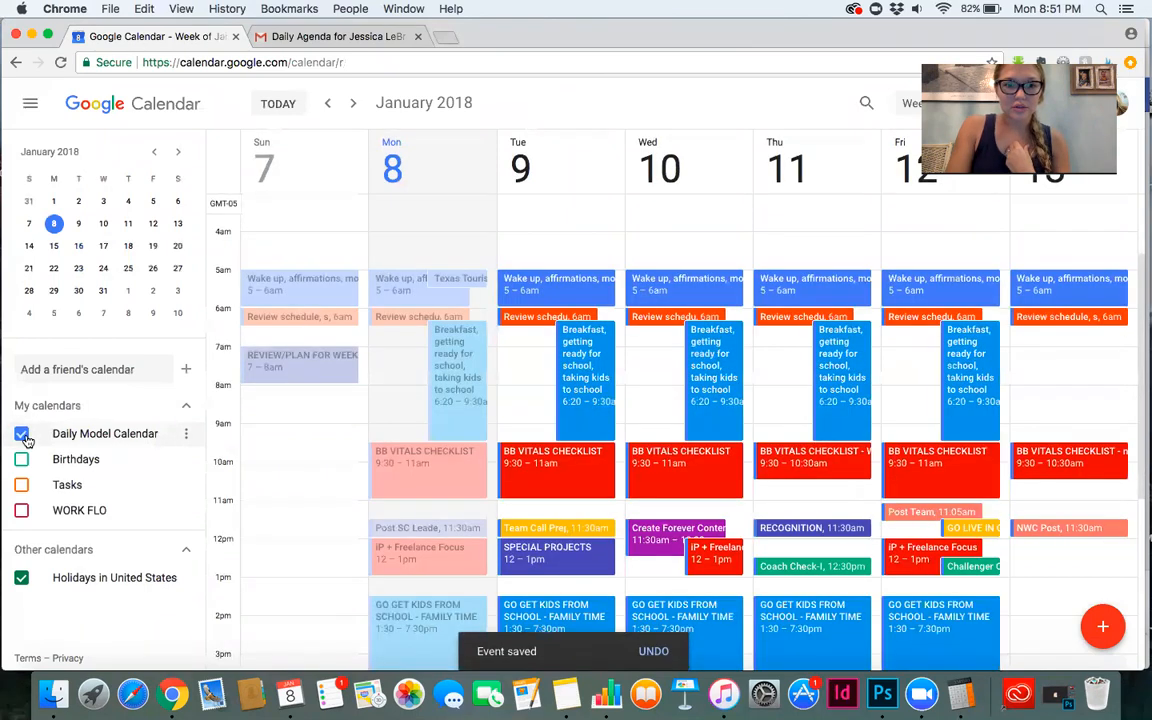
Create a new calendar named Sample Calendar for Tutorial.
left_click(186, 370)
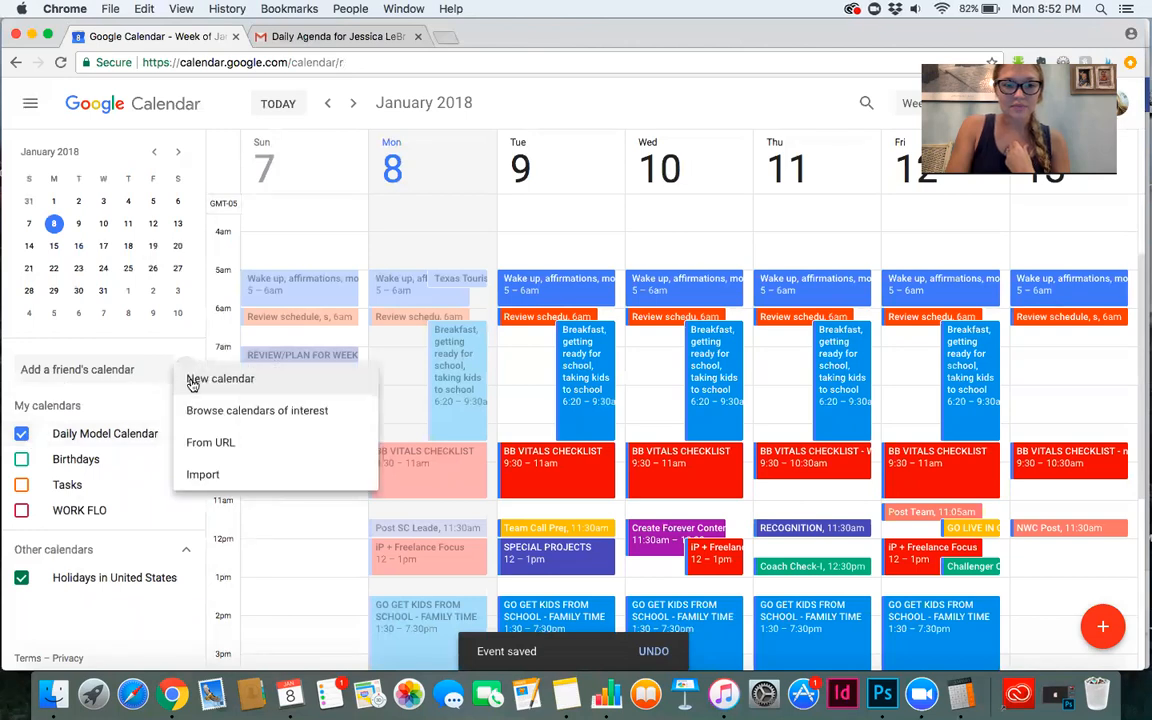
left_click(192, 383)
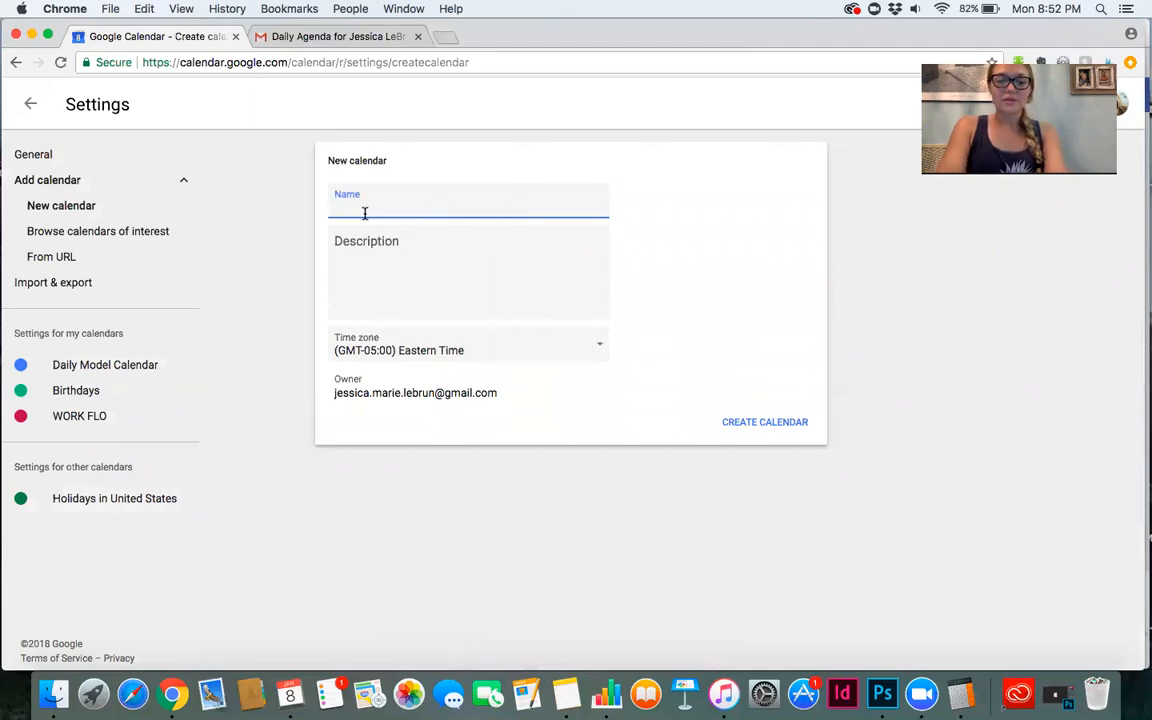
type("Sample Calen")
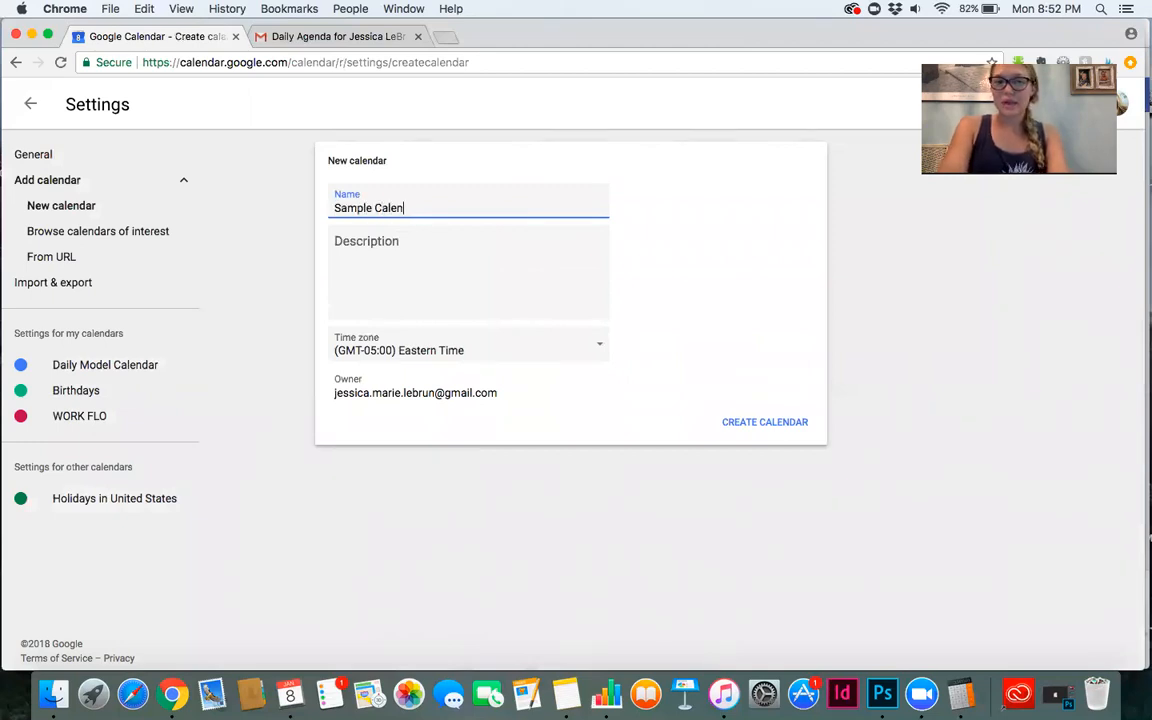
type("dar for Tori")
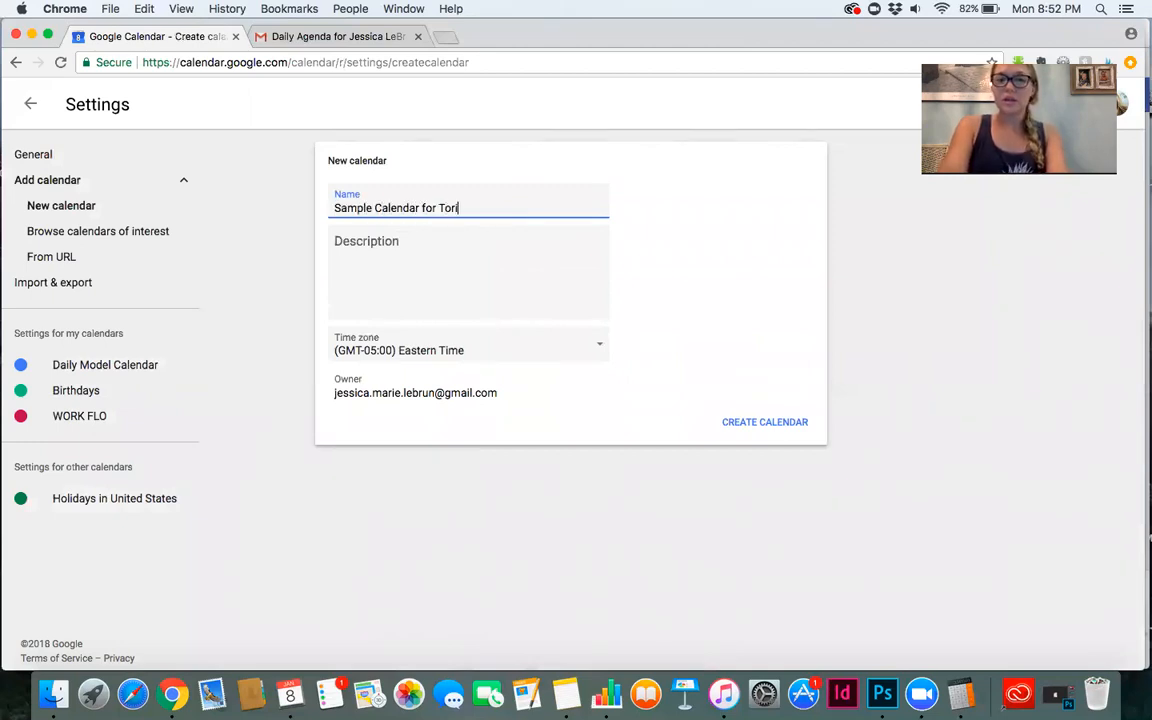
type("utorial")
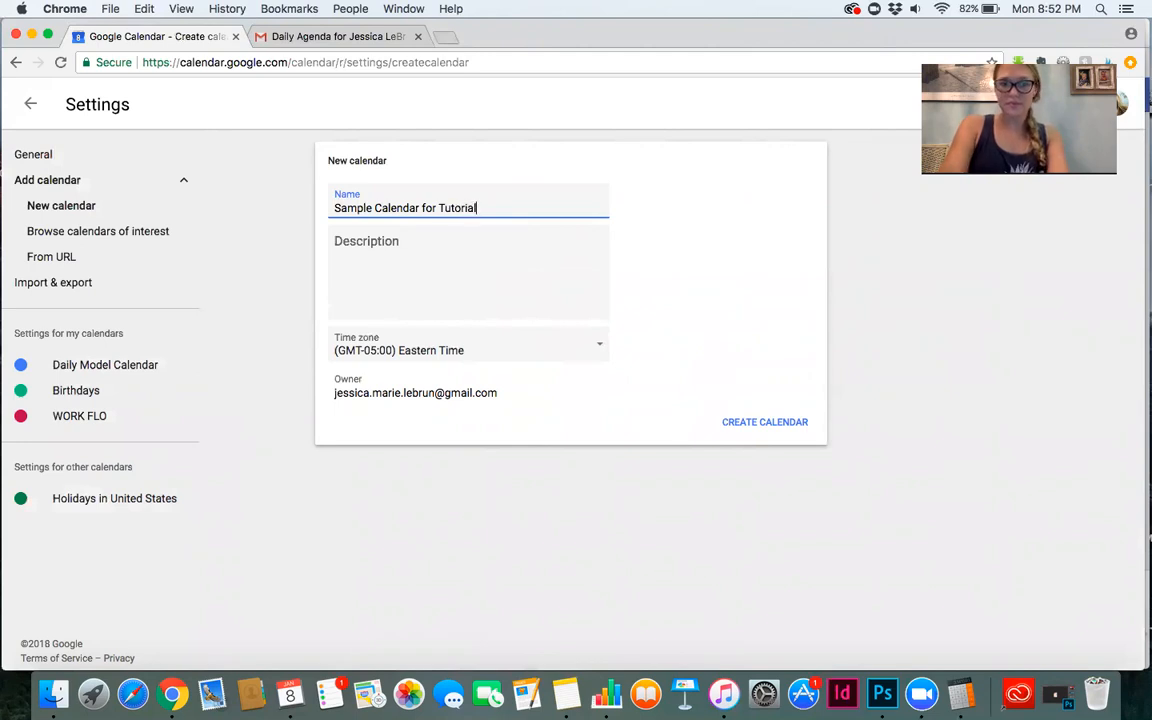
left_click(761, 424)
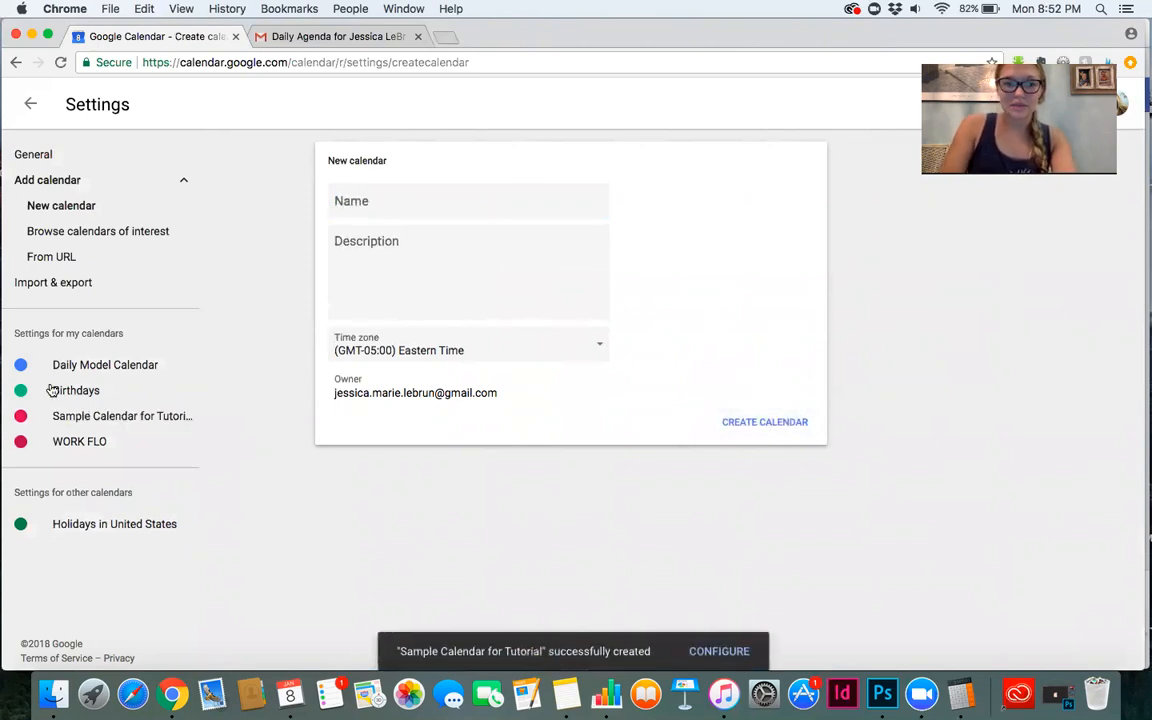
Open the new calendar's settings, then return to the calendar week view.
left_click(81, 426)
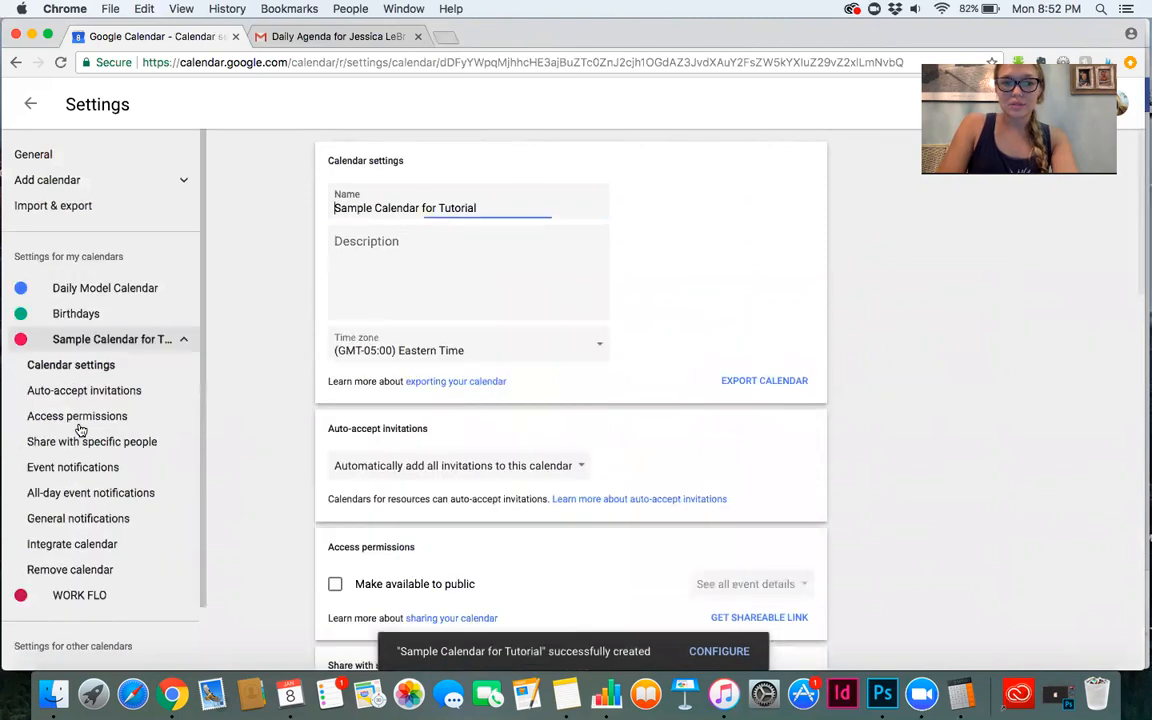
left_click(57, 165)
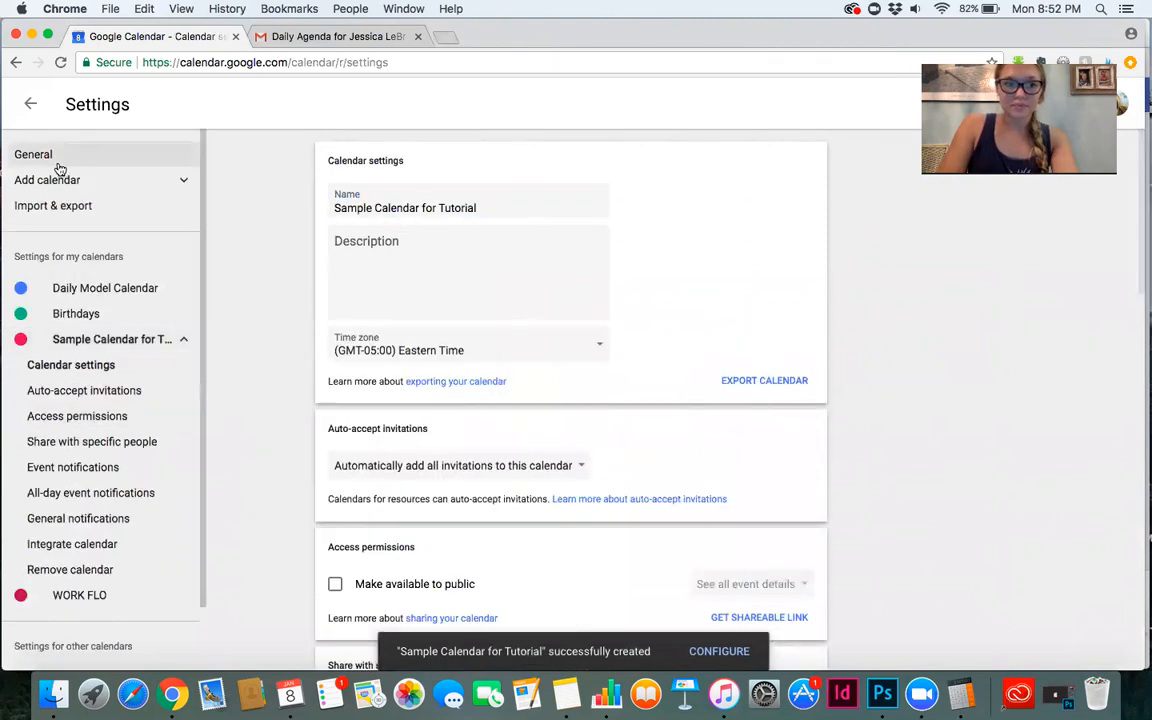
left_click(30, 108)
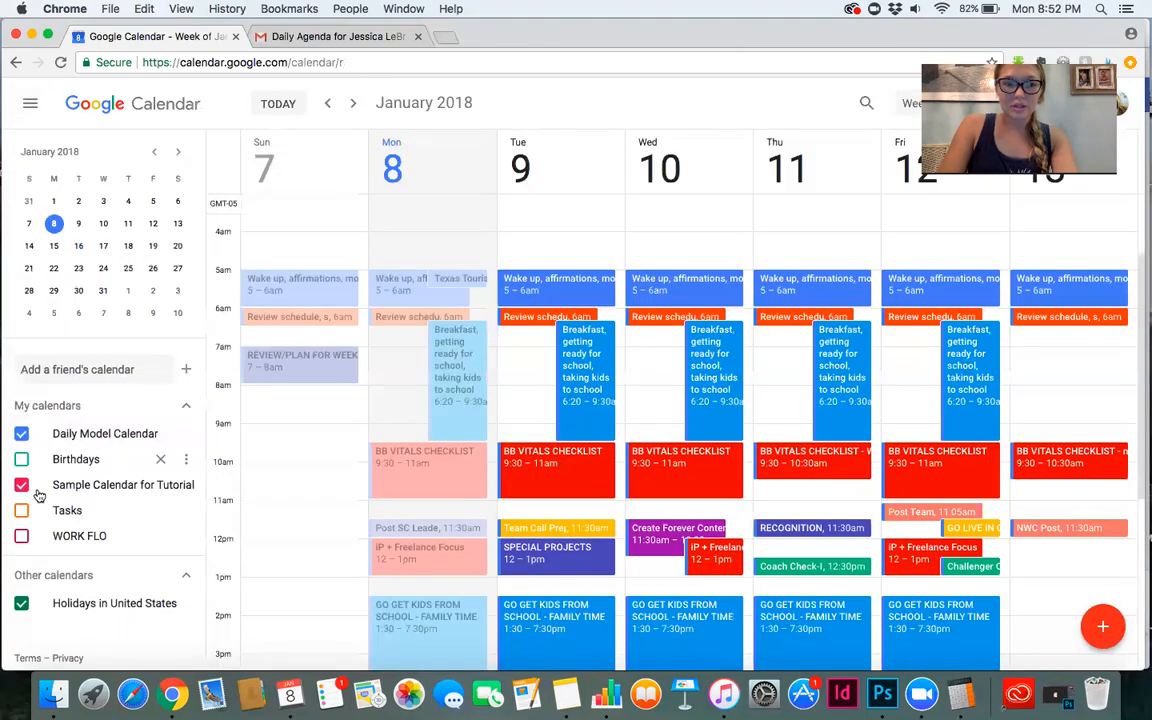
Hide the Daily Model Calendar so only Sample Calendar for Tutorial events show.
left_click(22, 434)
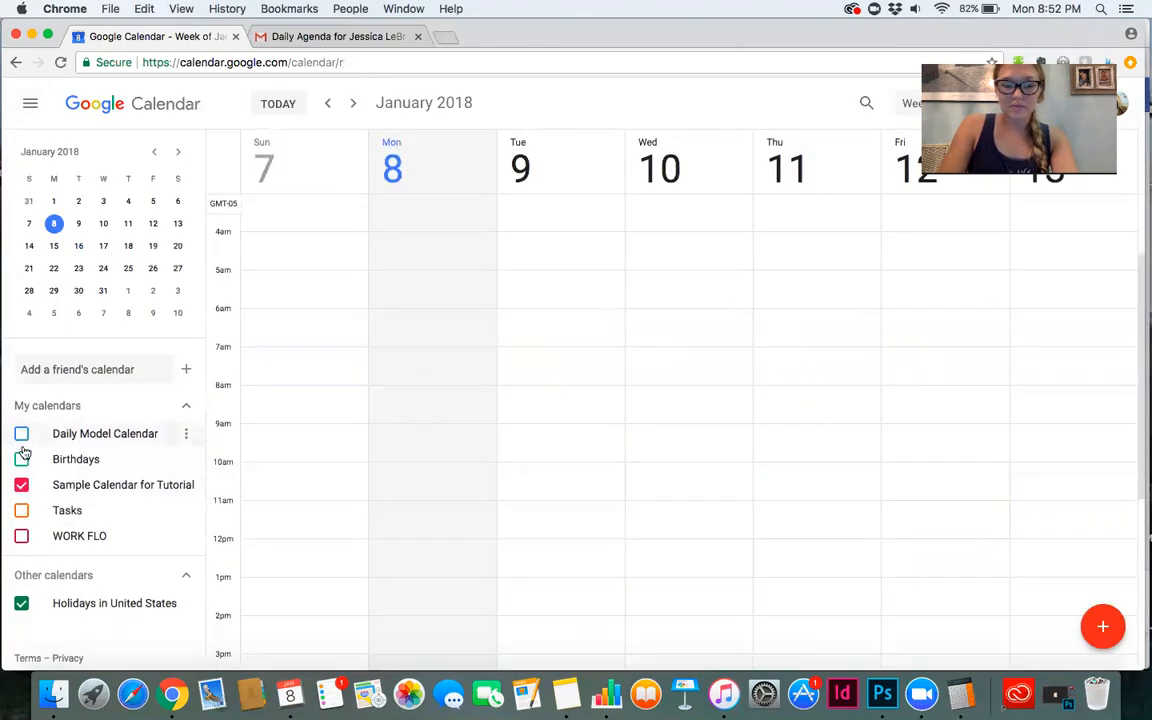
left_click(86, 487)
left_click(89, 487)
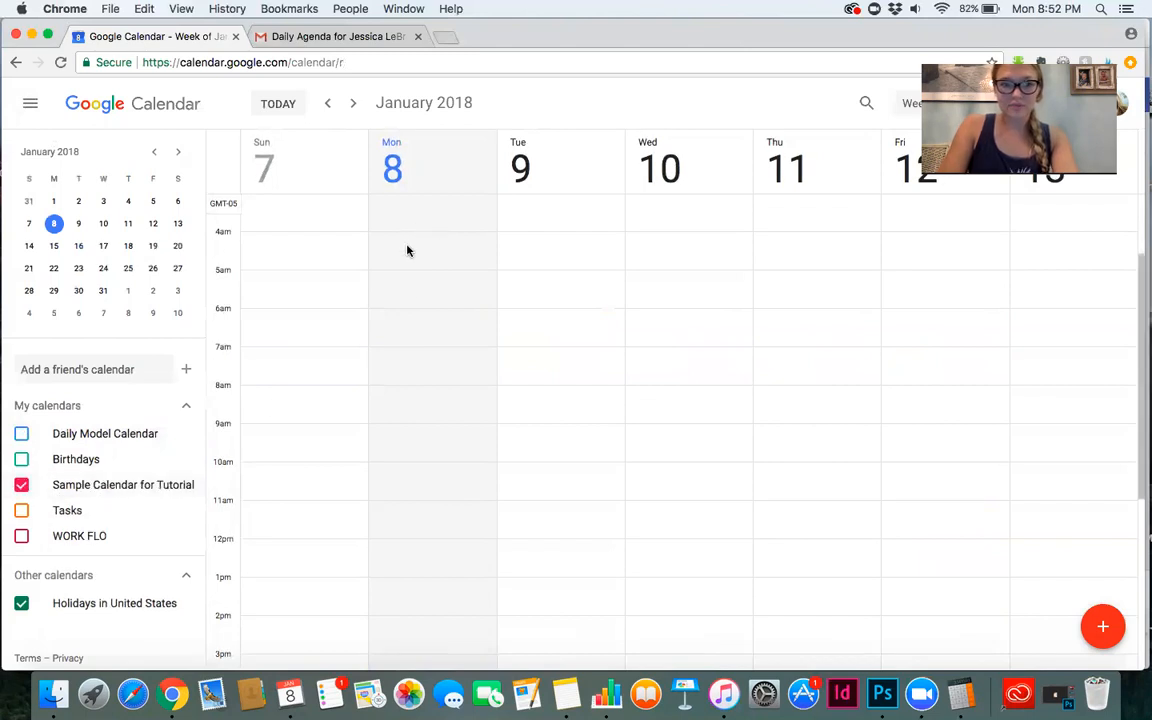
Create an event titled Texas Tourism Leads on Monday, January 8 at 5am in Sample Calendar for Tutorial.
left_click(405, 281)
type("Texas Tourims")
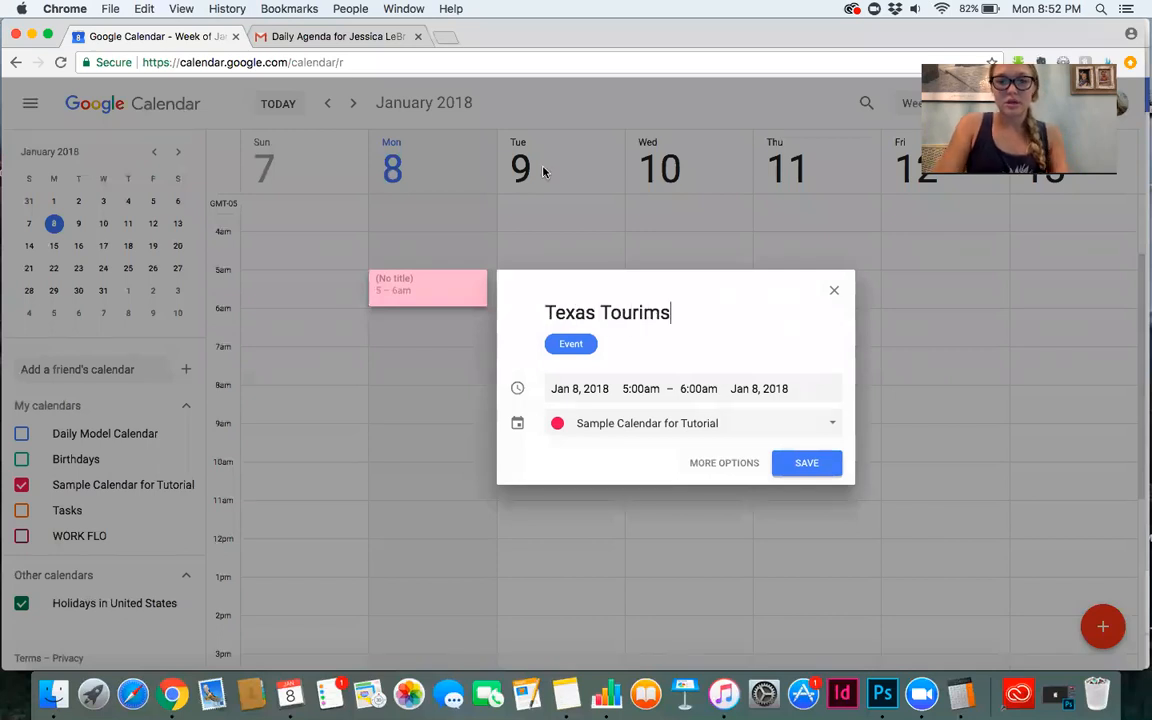
key("BackSpace")
key("BackSpace")
type("sm Leads")
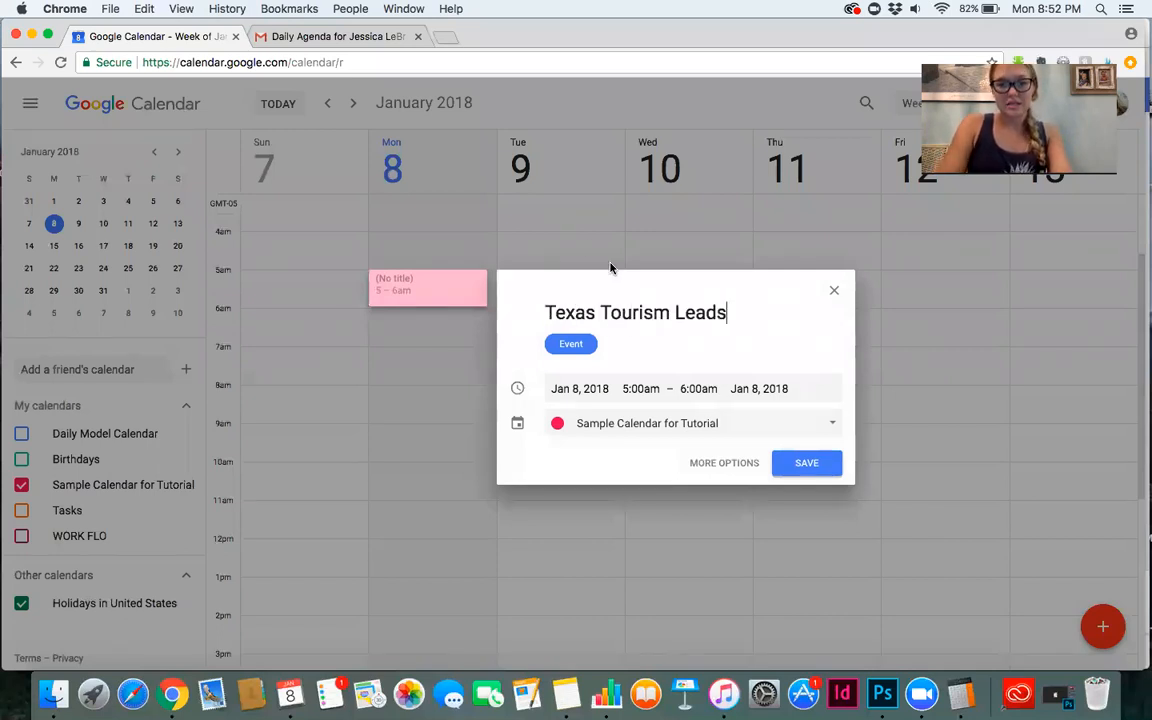
Move the event's start time to 5:30am and back to 5:00am.
left_click(648, 388)
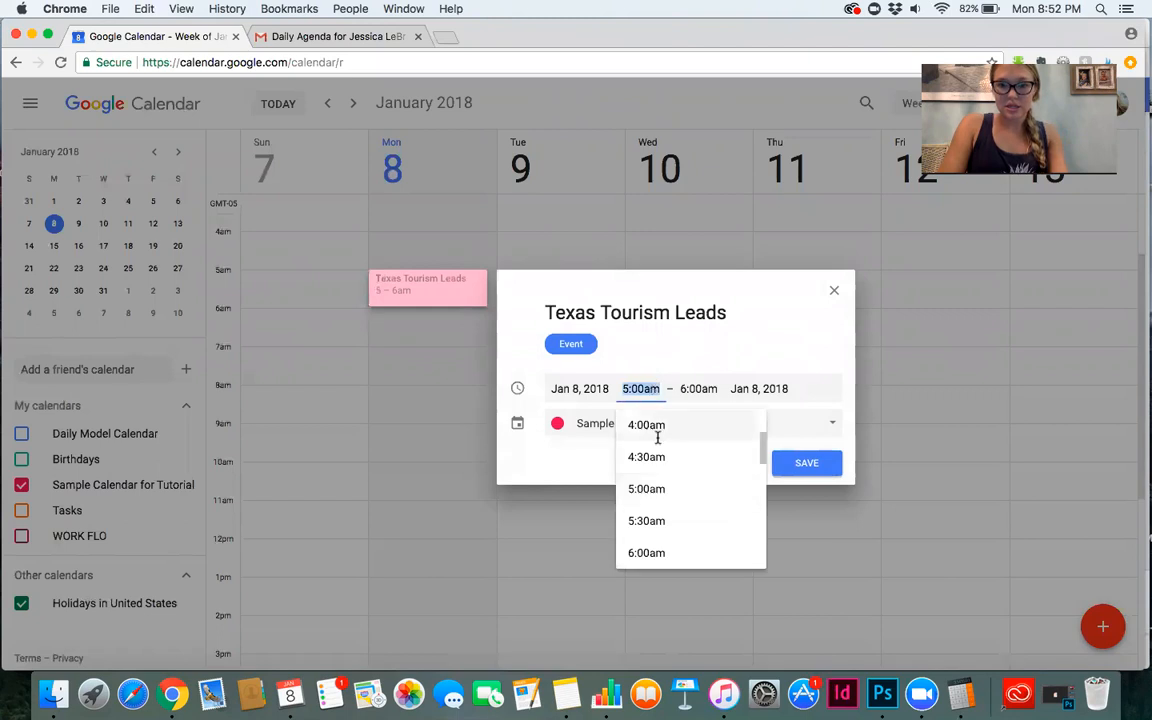
left_click(659, 519)
left_click(640, 407)
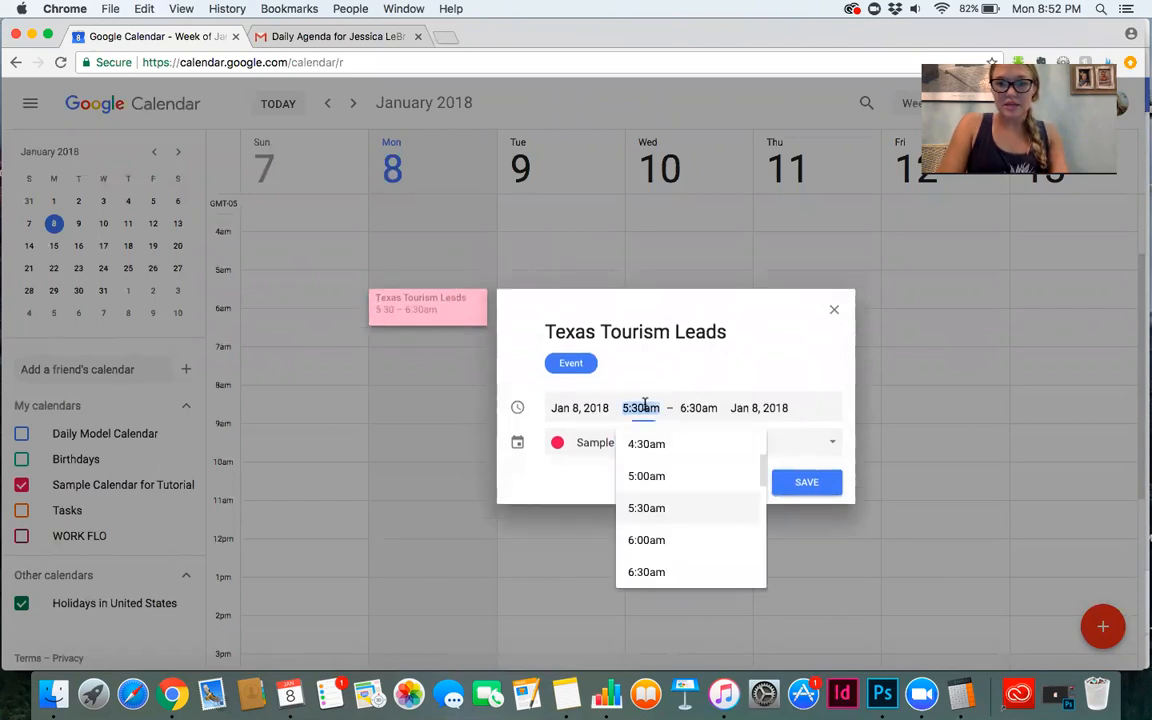
left_click(679, 481)
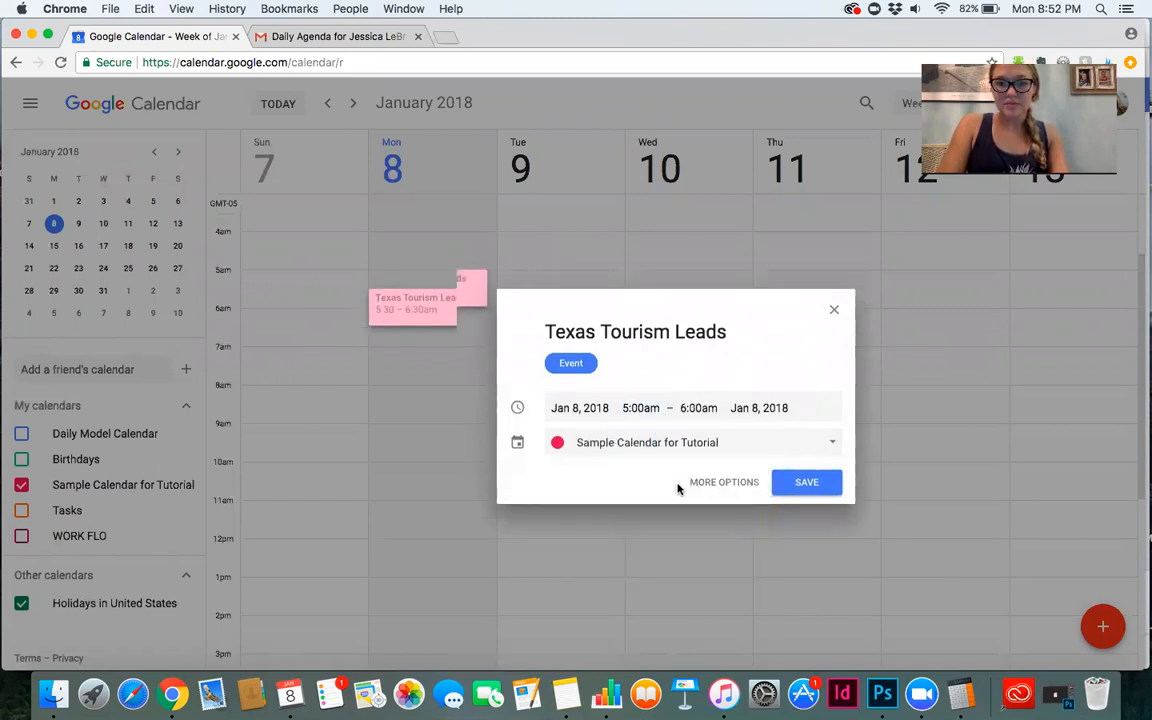
Open the event's full details and set its end time to 5:30am.
left_click(742, 463)
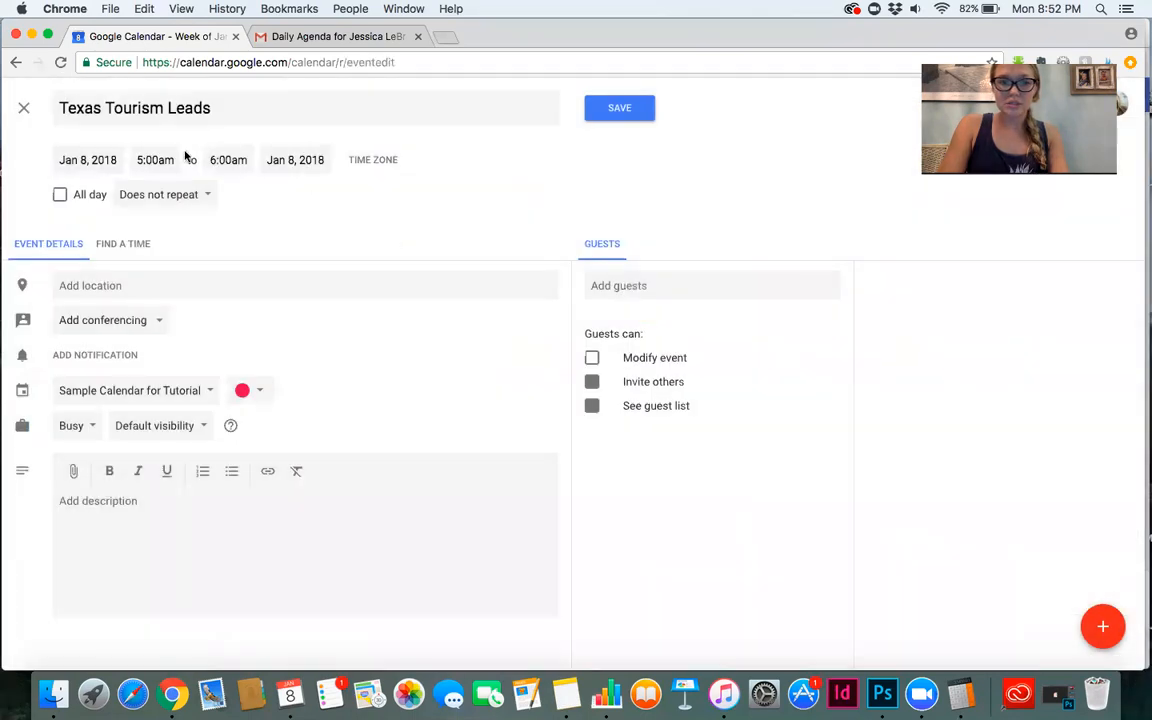
left_click(222, 162)
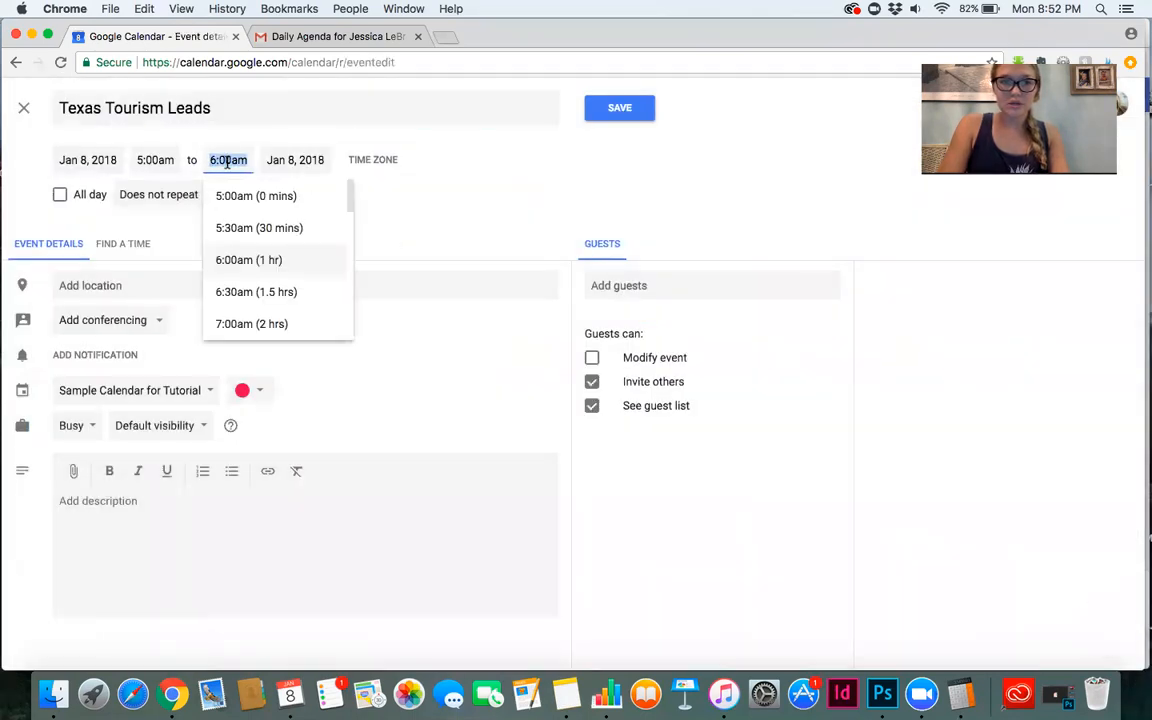
left_click(231, 227)
Set the Texas Tourism Leads event to repeat weekly on Monday and save it.
left_click(179, 198)
left_click(178, 253)
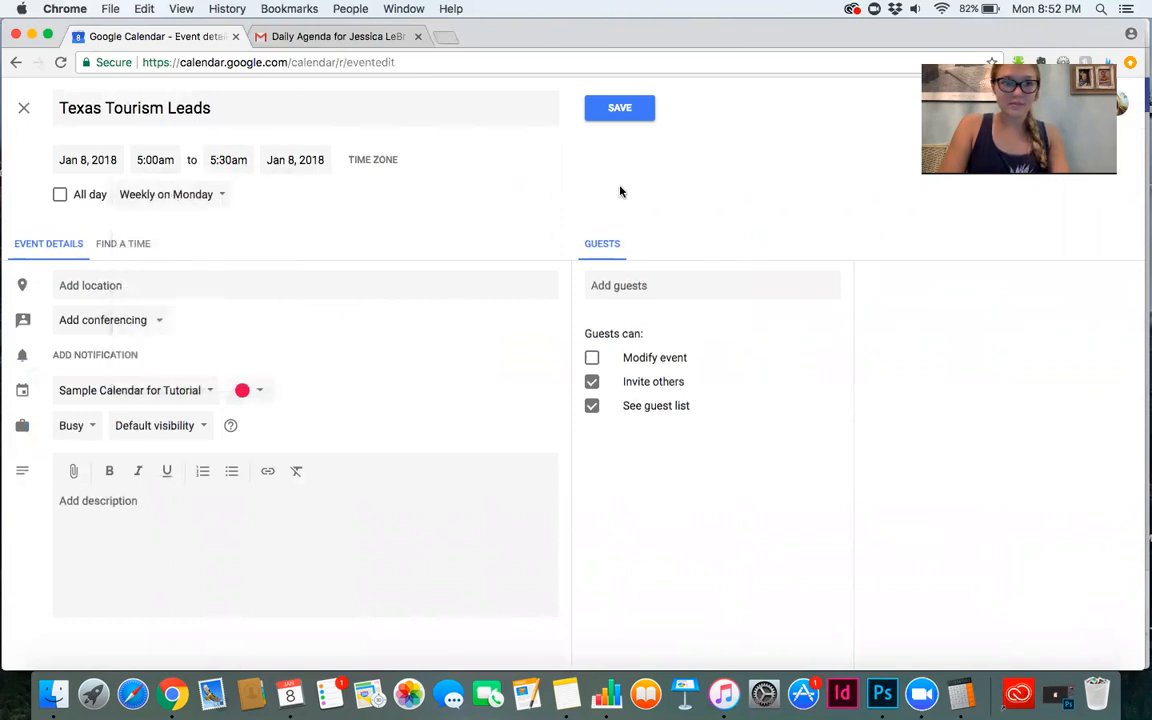
left_click(622, 116)
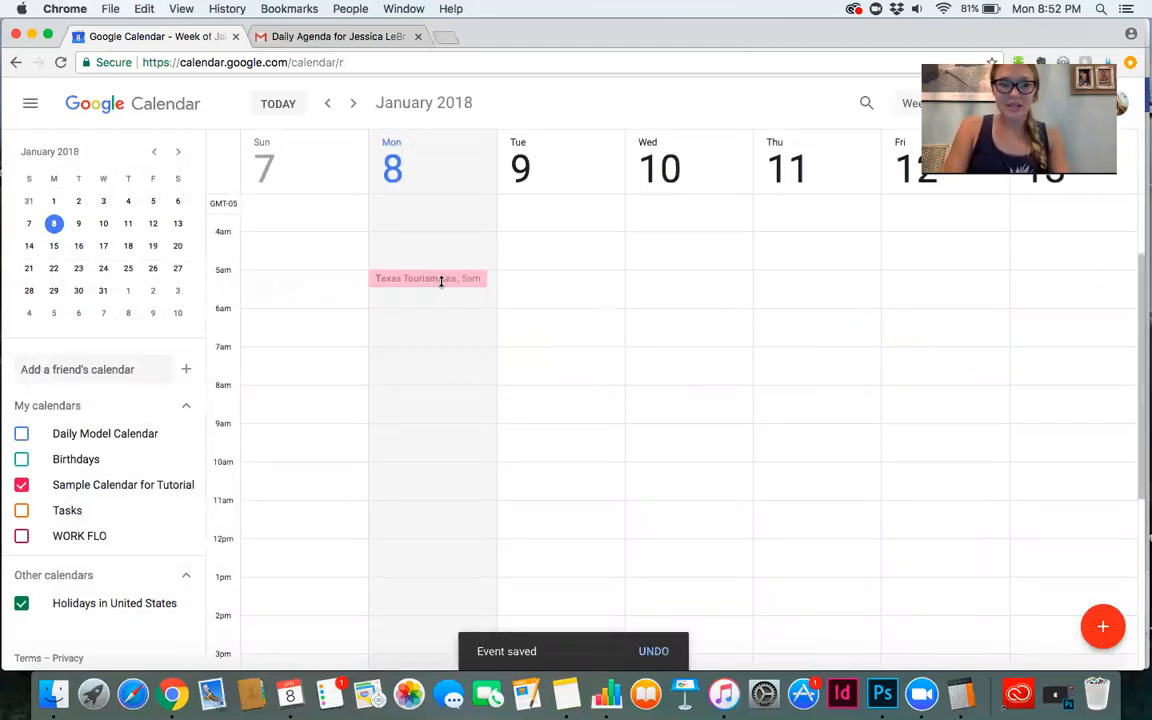
Browse the following weeks to check the recurring Texas Tourism Leads event.
left_click(55, 247)
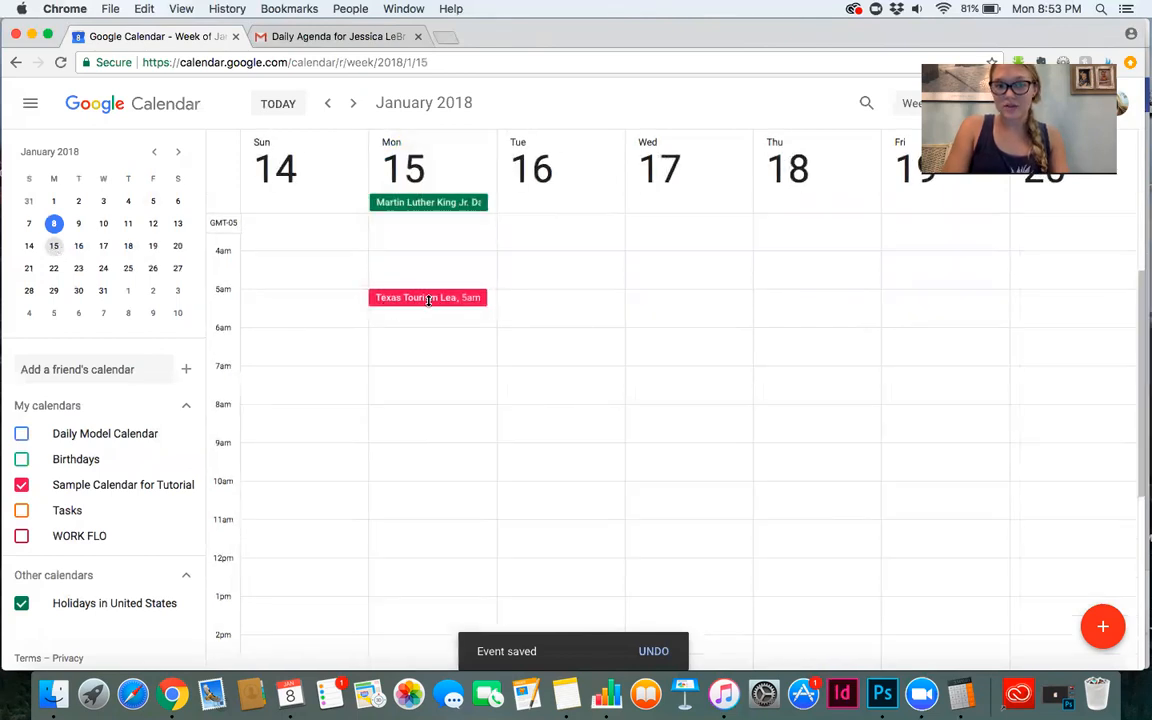
left_click(55, 269)
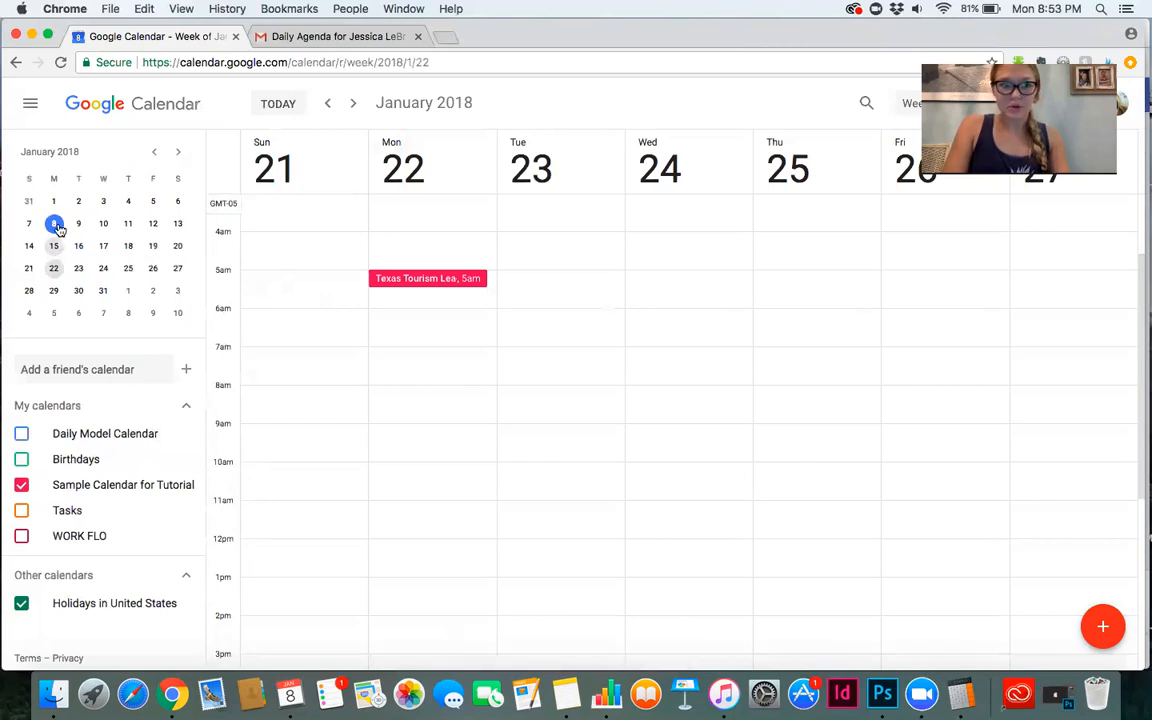
left_click(55, 224)
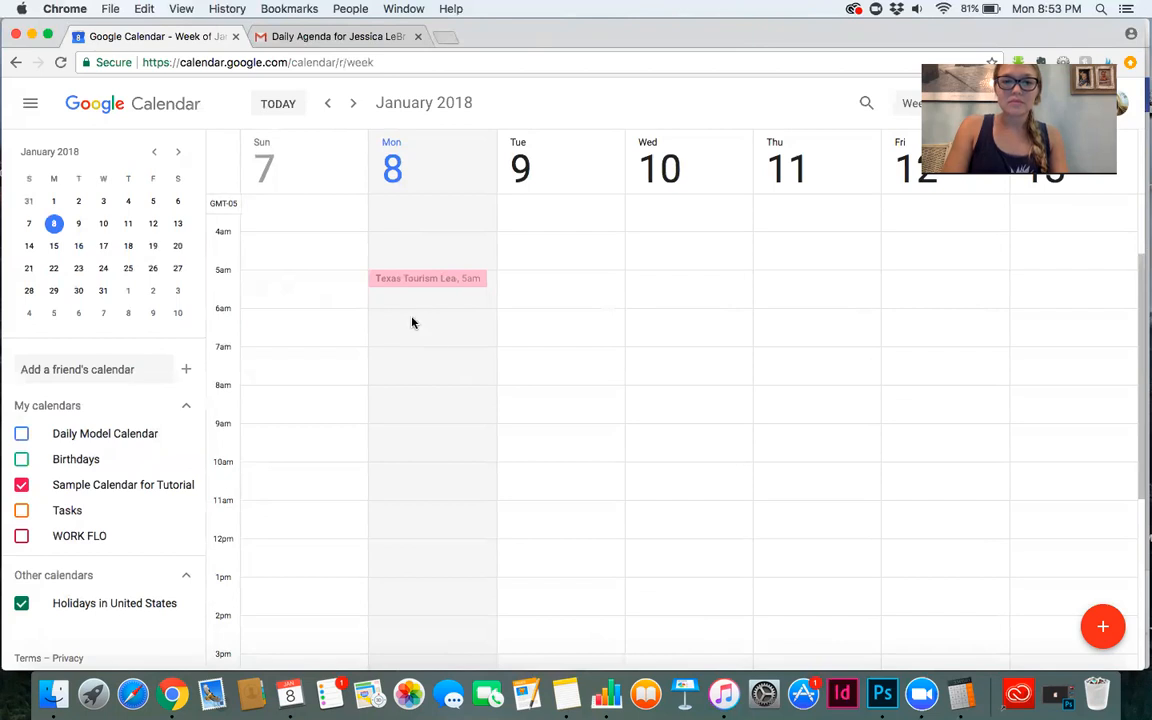
Create an event titled LNE Report on Thursday, February 1 from 5:00am to 5:30am.
left_click(125, 290)
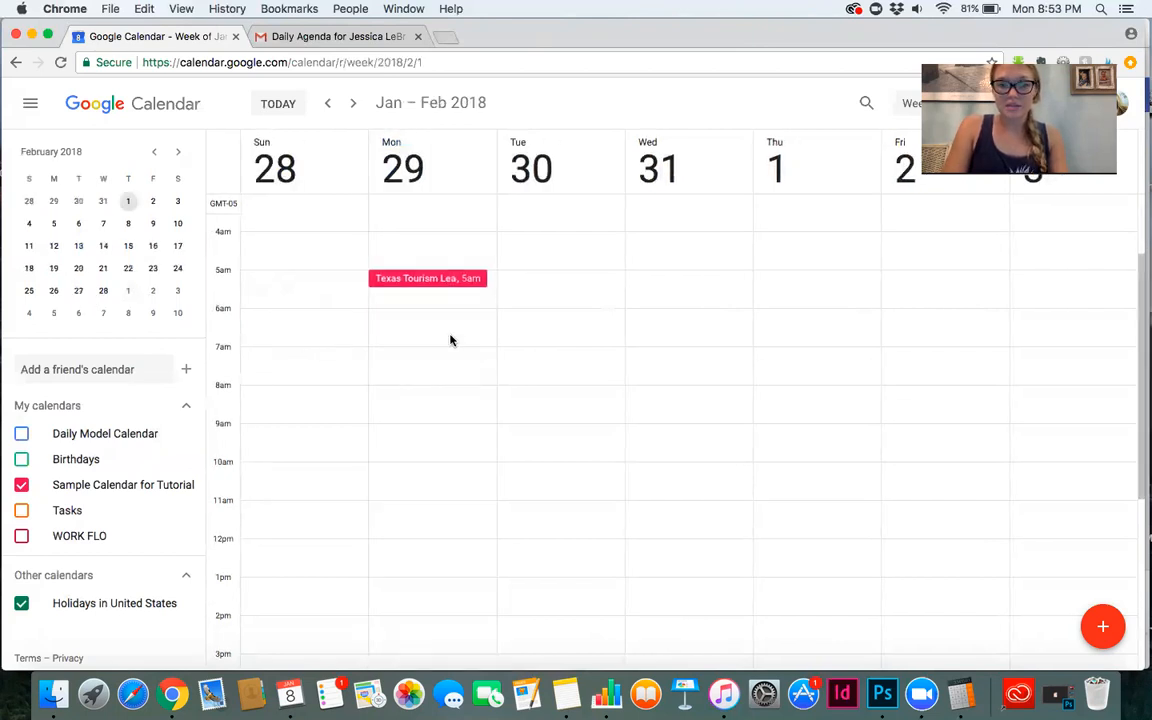
left_click(777, 283)
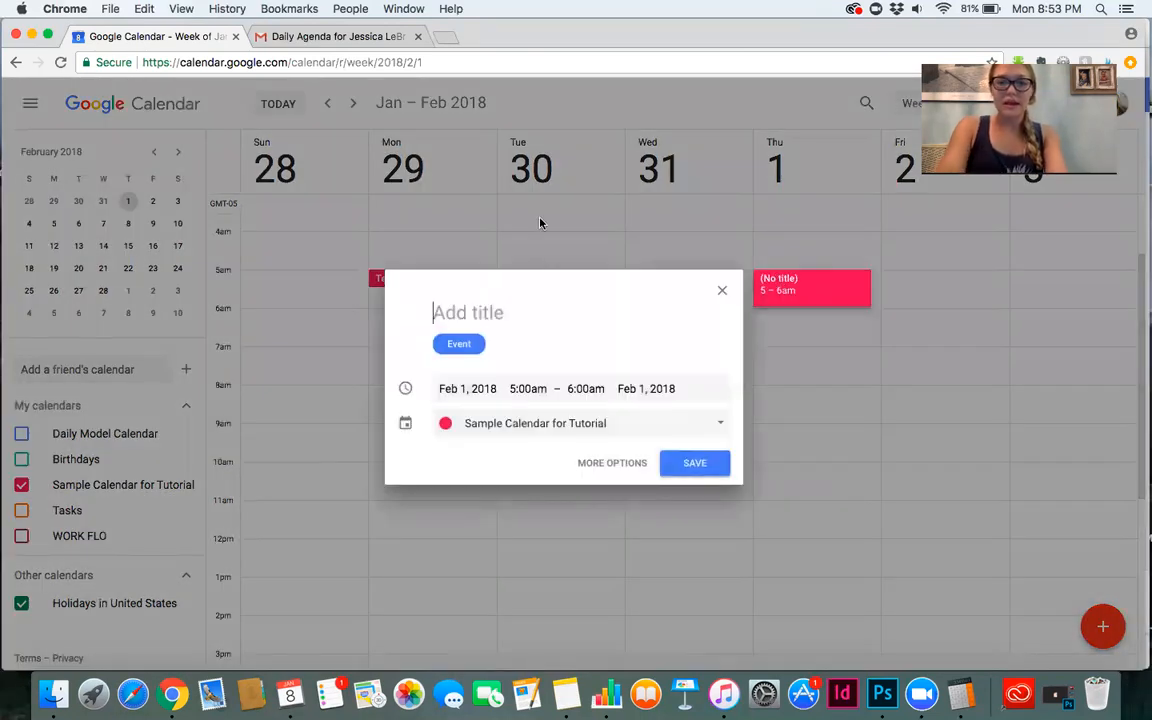
type("LNE Report")
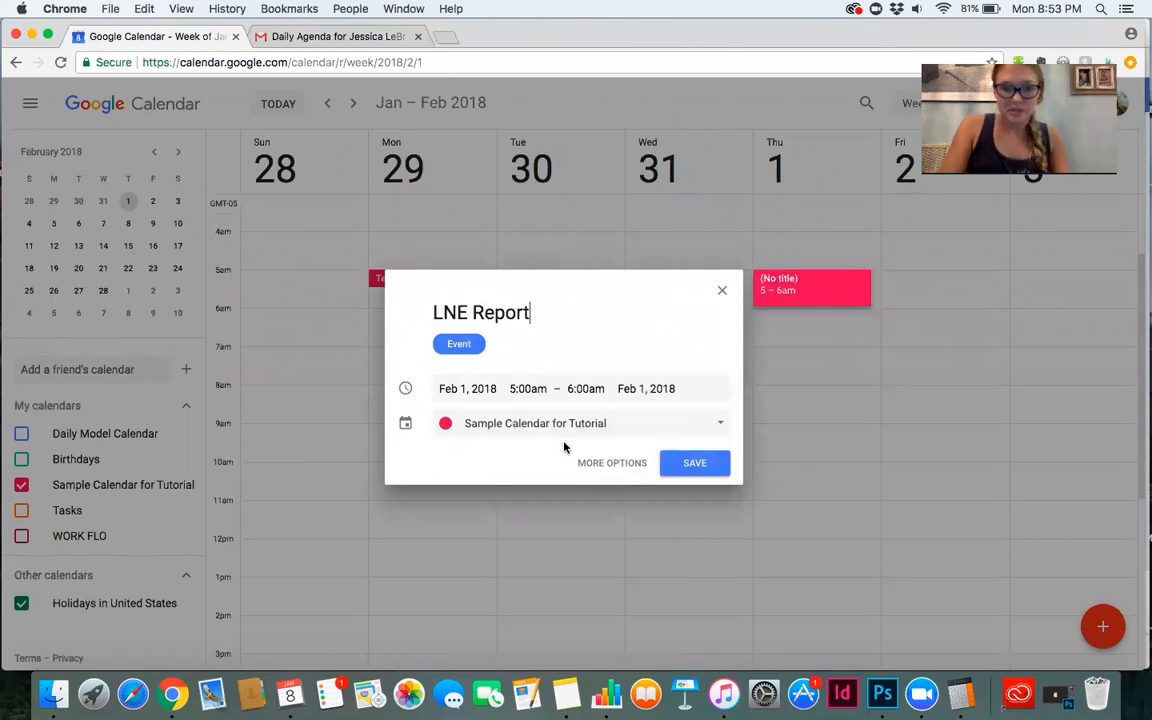
left_click(612, 463)
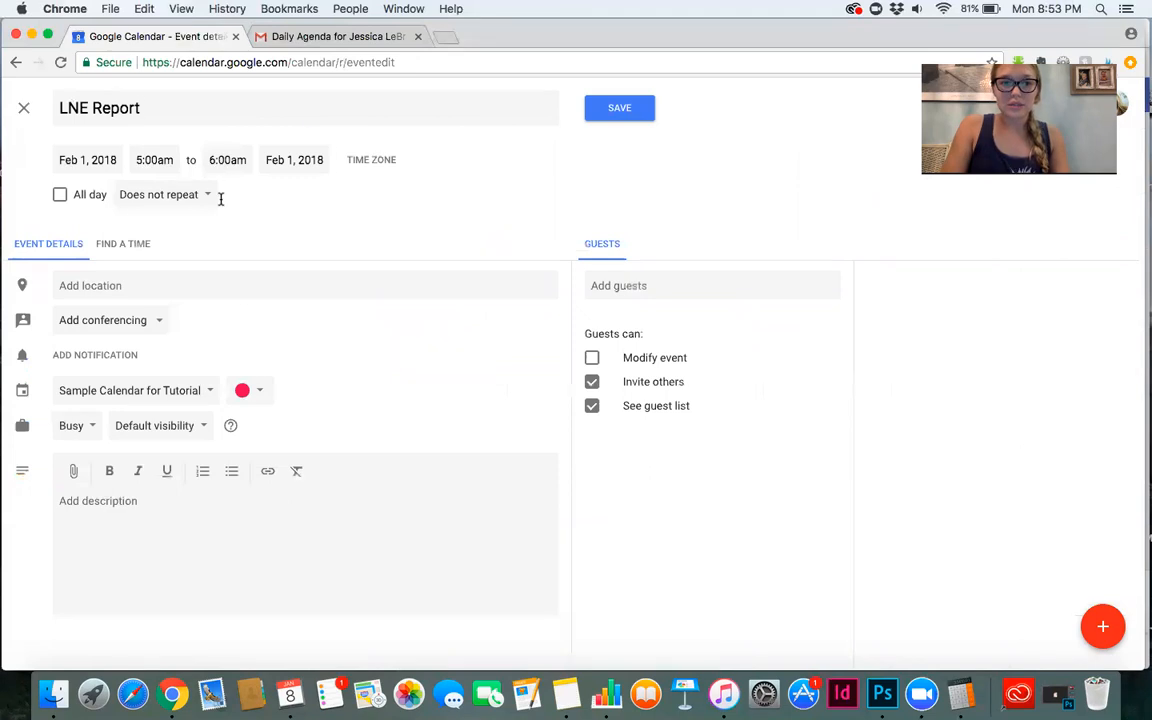
left_click(224, 160)
left_click(235, 226)
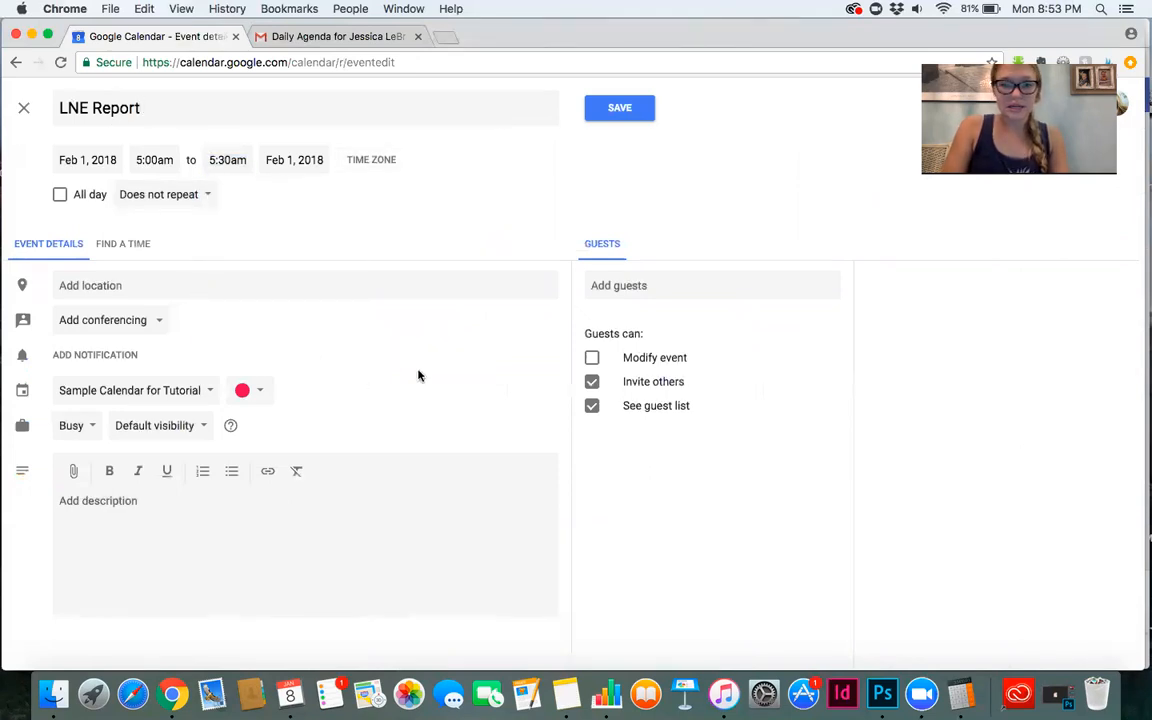
Set LNE Report to a custom recurrence repeating every 1 month on day 1, and save it.
left_click(200, 200)
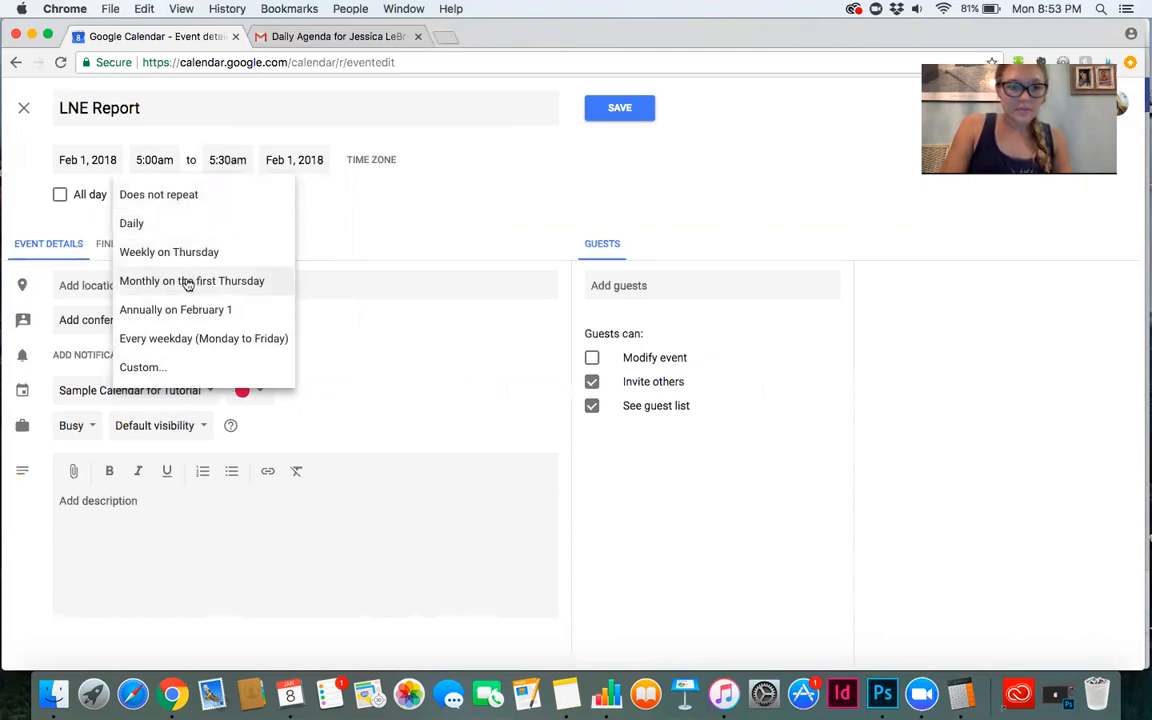
left_click(170, 368)
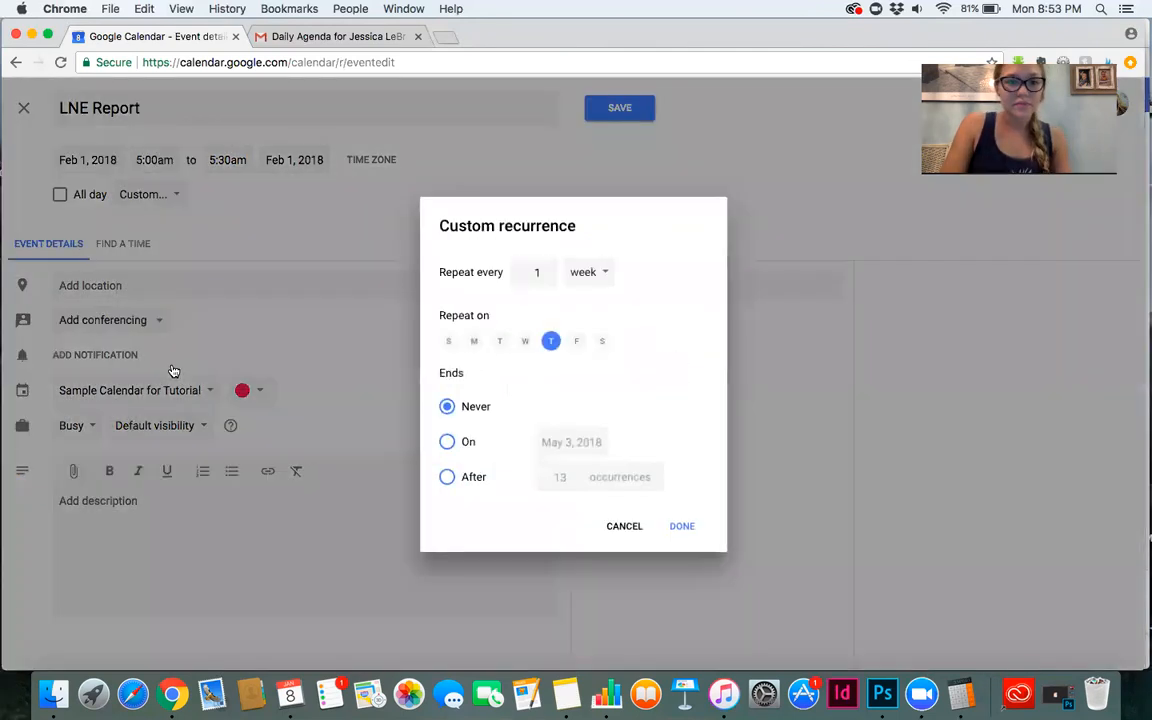
left_click(602, 272)
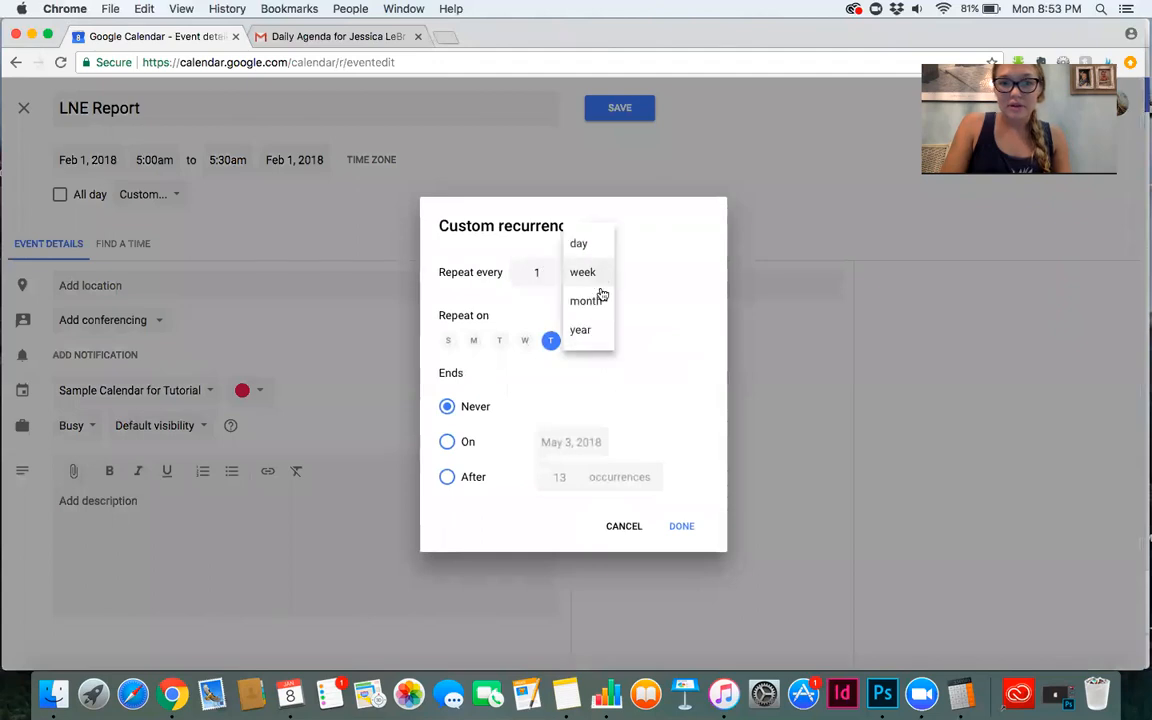
left_click(596, 301)
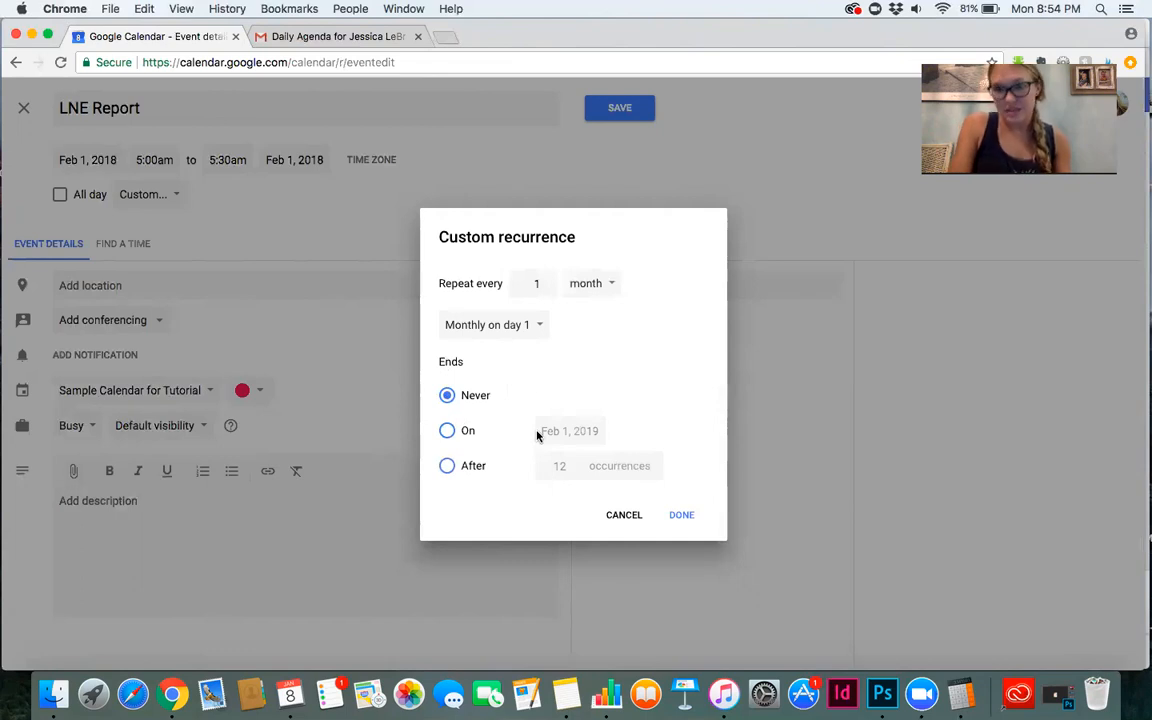
left_click(681, 517)
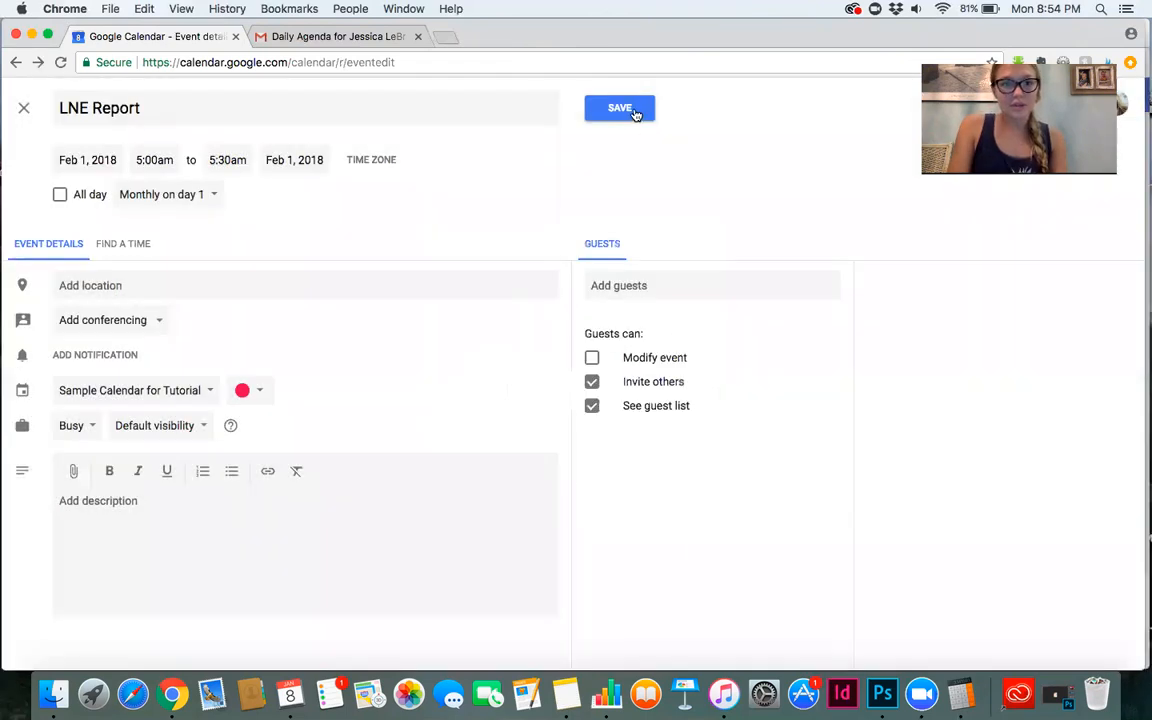
left_click(600, 108)
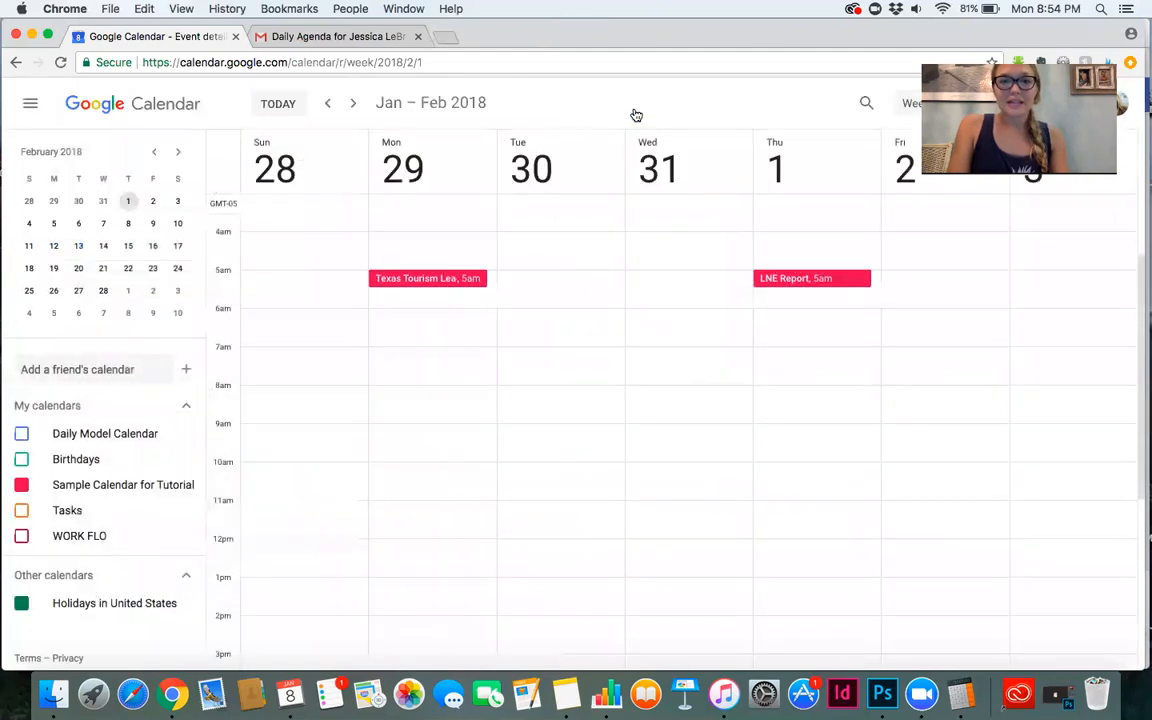
Check the LNE Report in the March week, then return to the week of January 8.
left_click(178, 153)
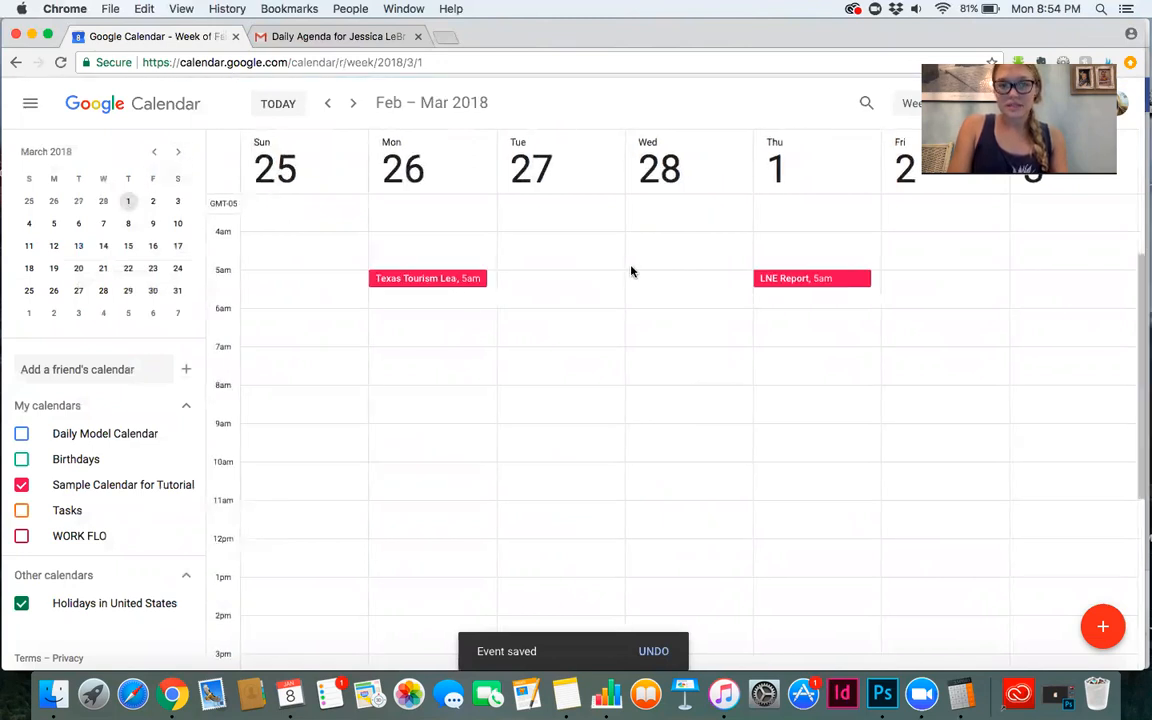
left_click(155, 153)
left_click(155, 153)
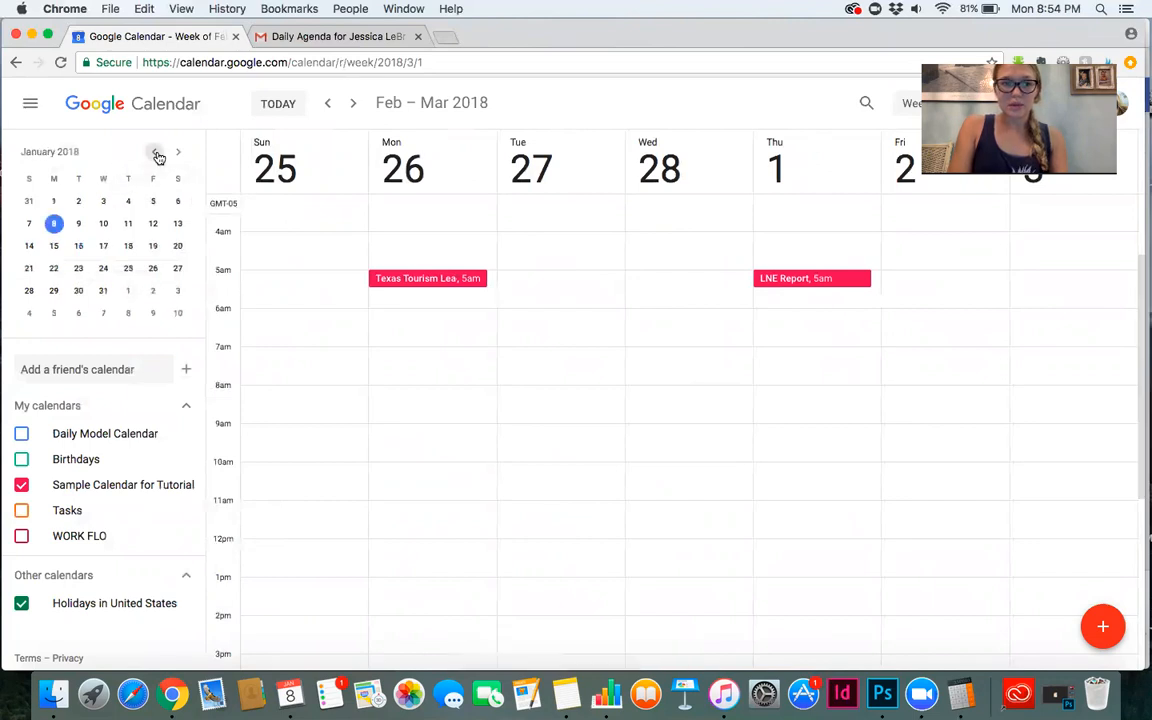
left_click(54, 224)
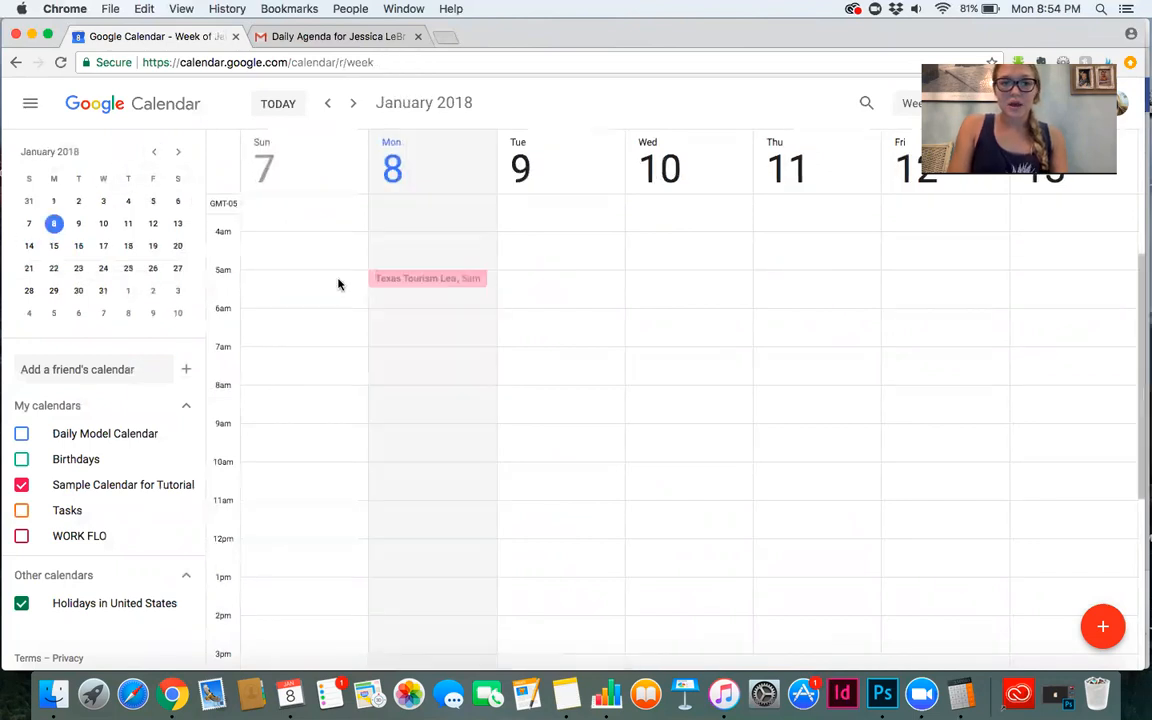
Create an Example Task event on Monday, January 8 from 5:30am to 6:30am repeating every weekday, and save it.
left_click(437, 303)
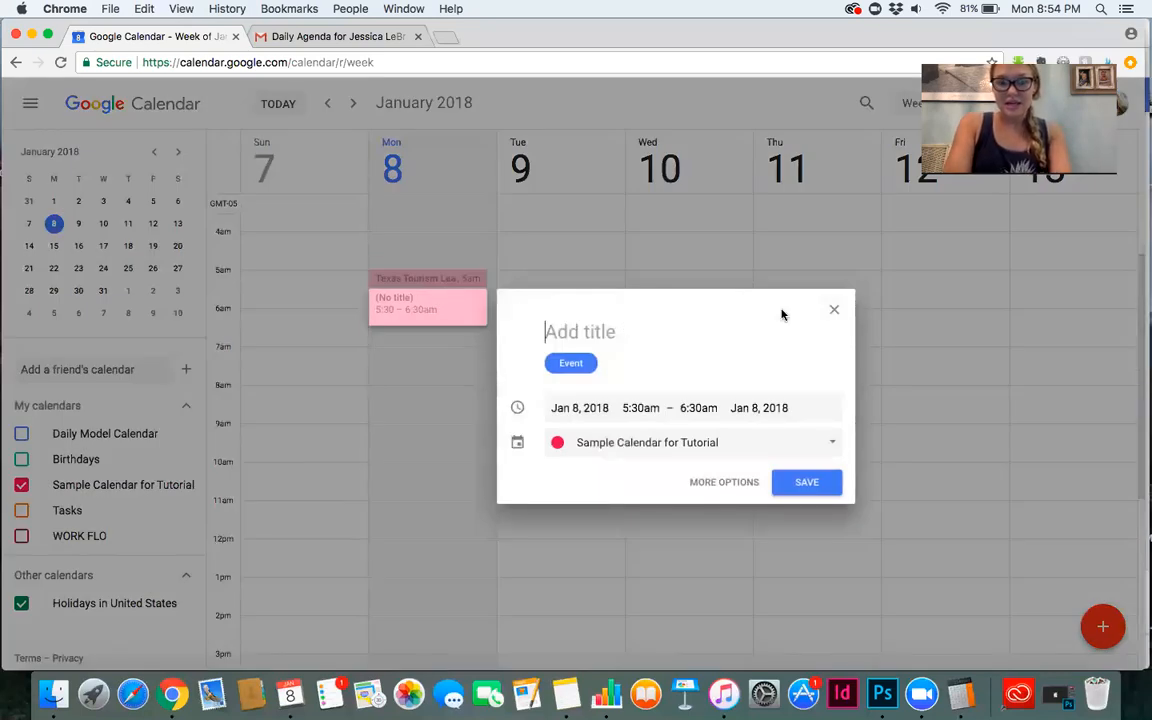
type("Example Task")
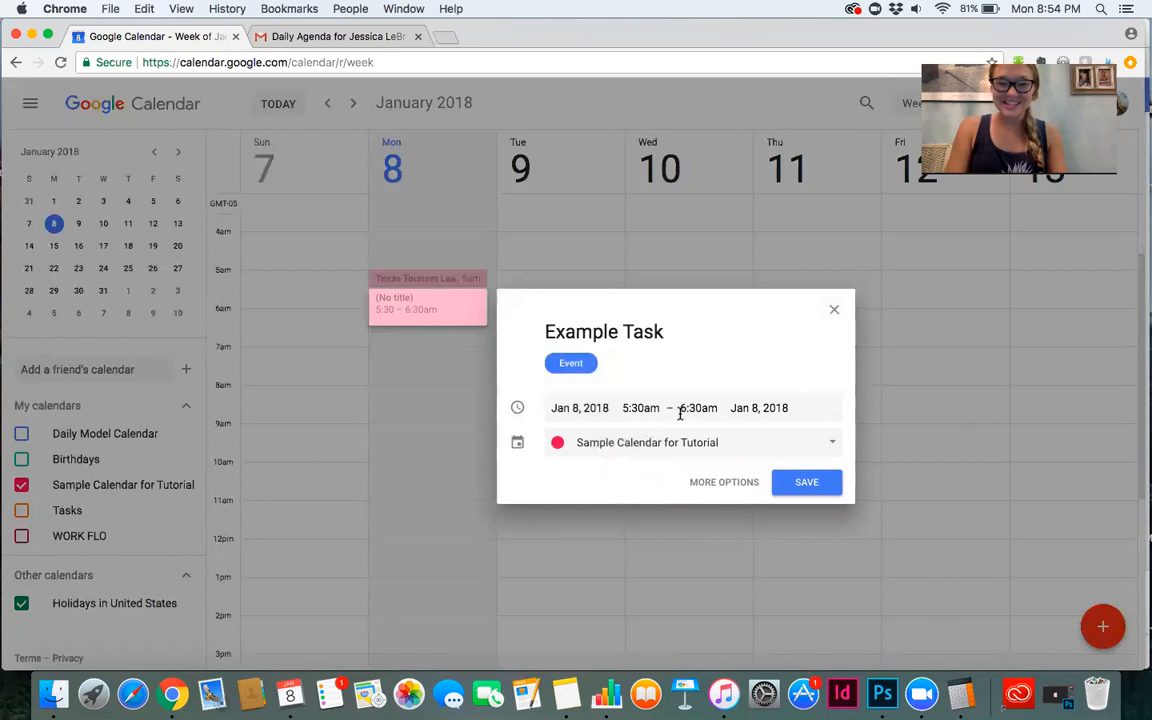
left_click(714, 482)
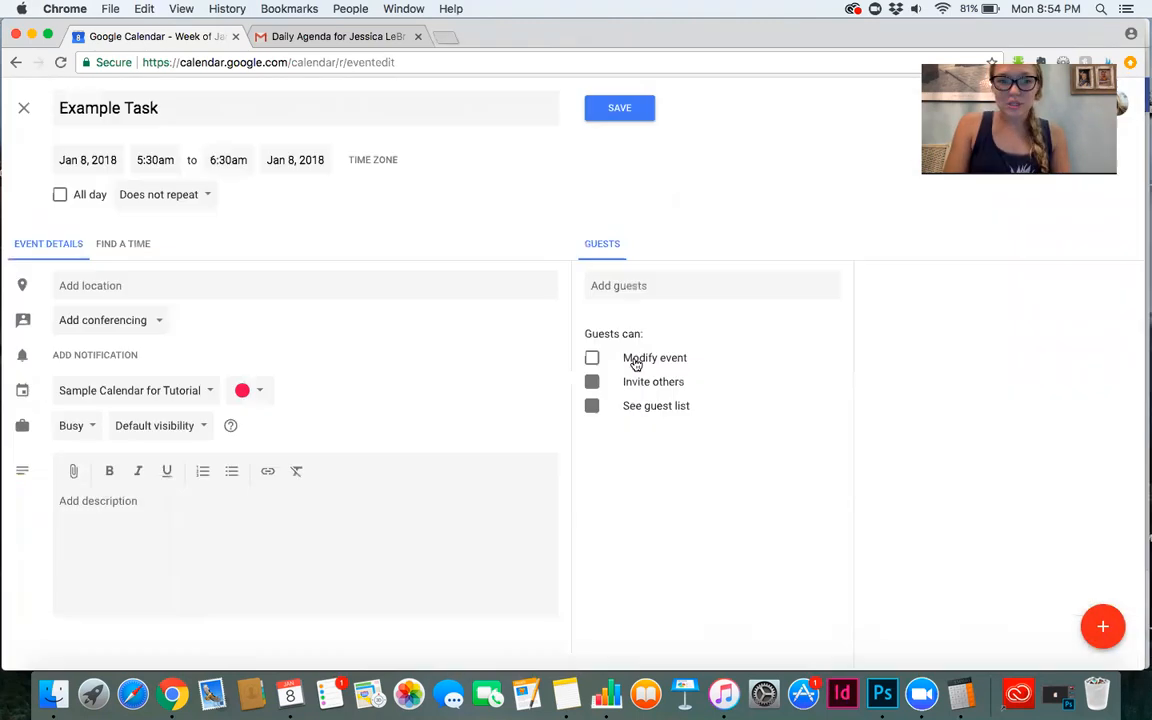
left_click(187, 196)
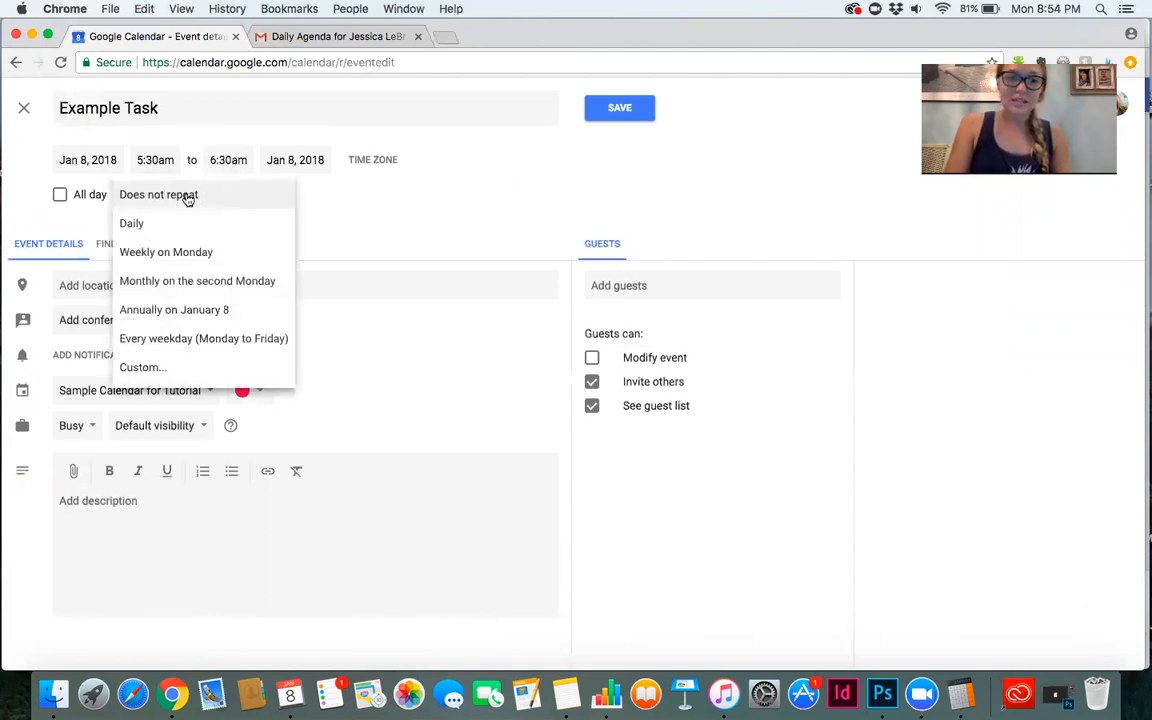
left_click(181, 338)
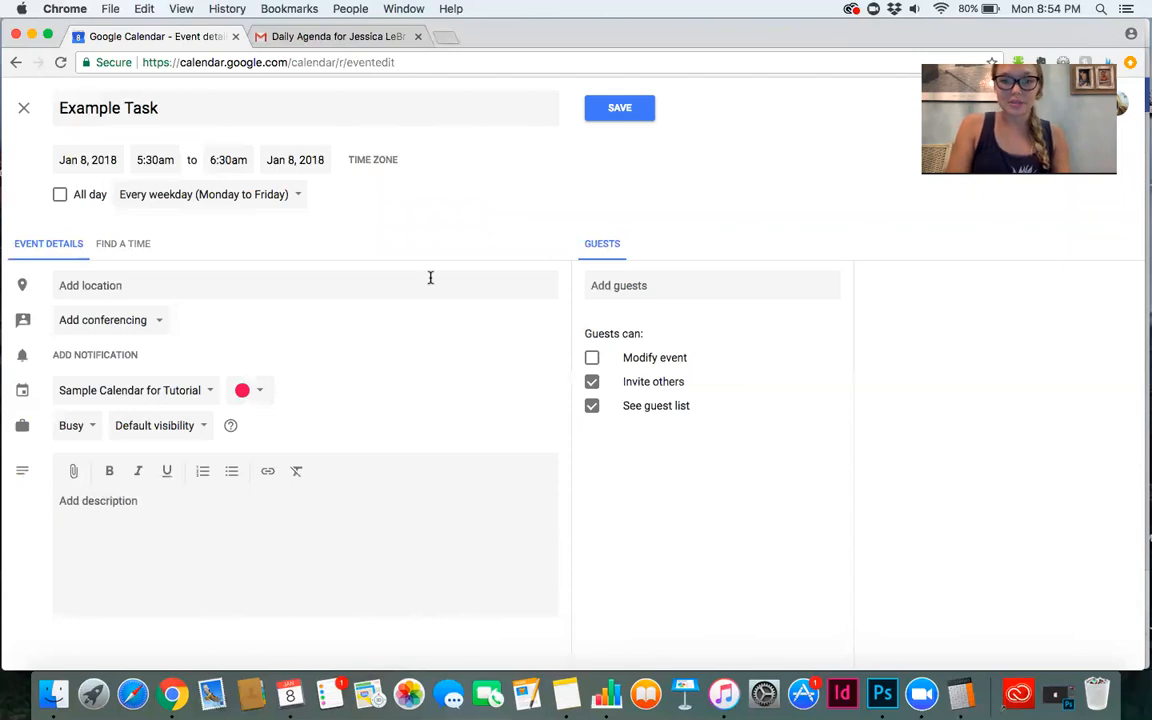
left_click(612, 107)
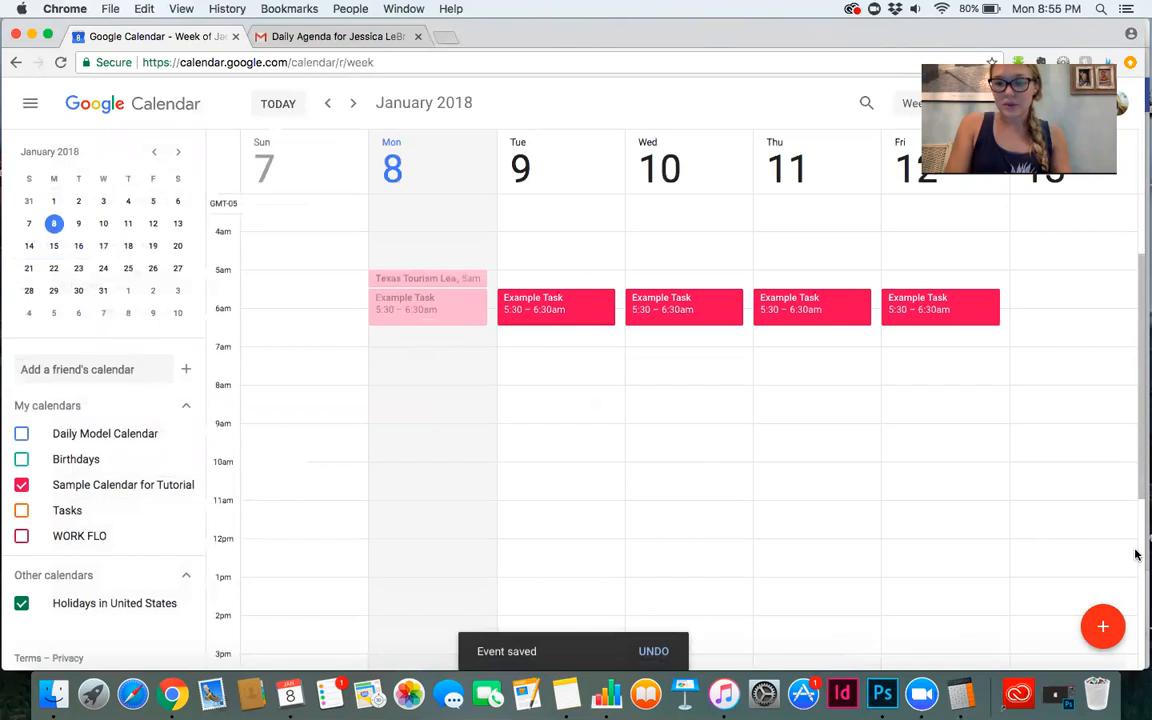
Create a new event in the full editor and title it Second Example task.
left_click(1106, 627)
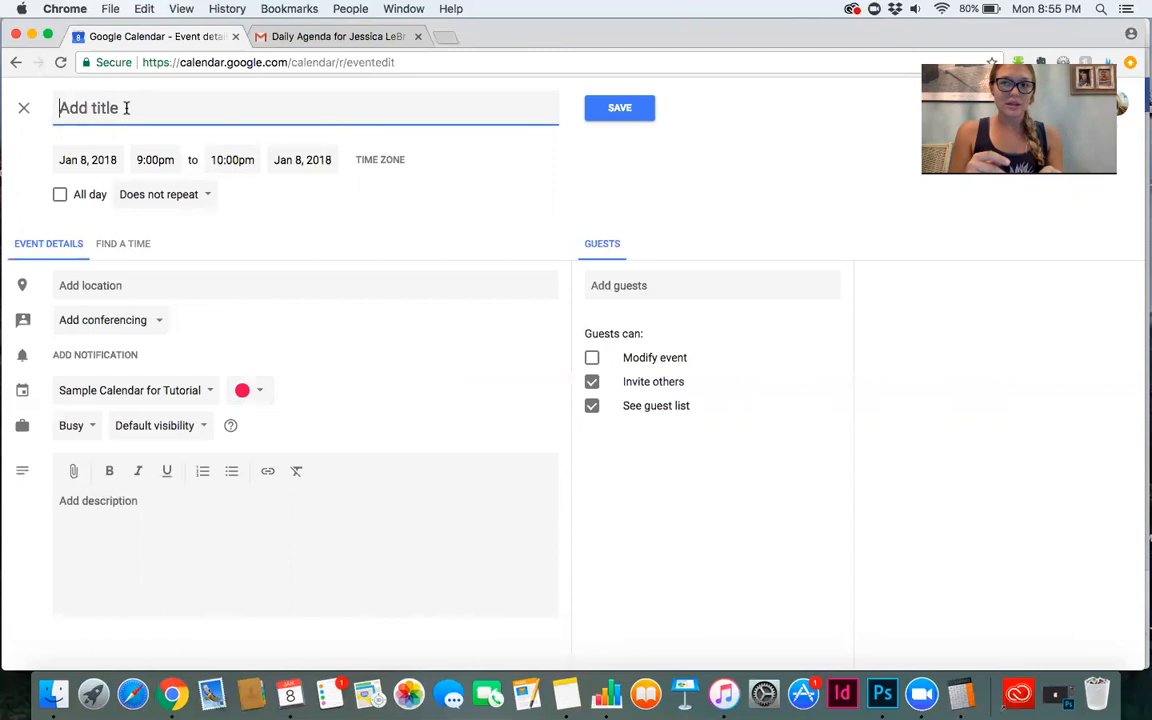
type("Ex")
key("BackSpace")
key("BackSpace")
type("S")
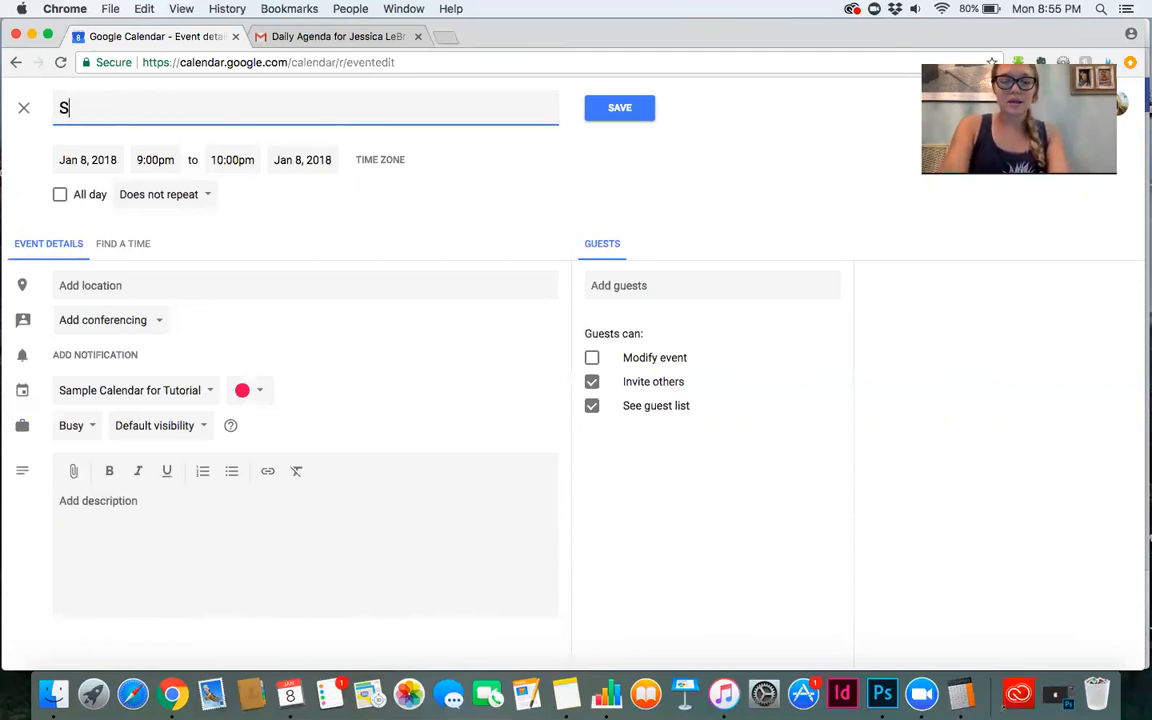
type("econd Example task")
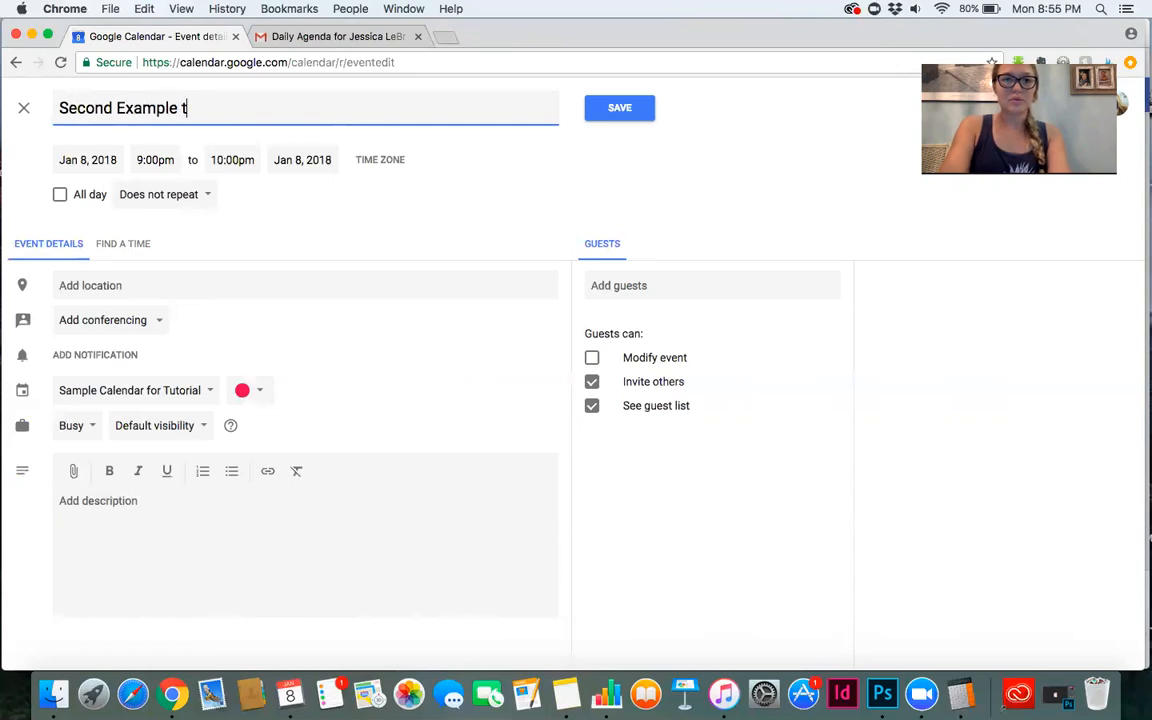
left_click(265, 390)
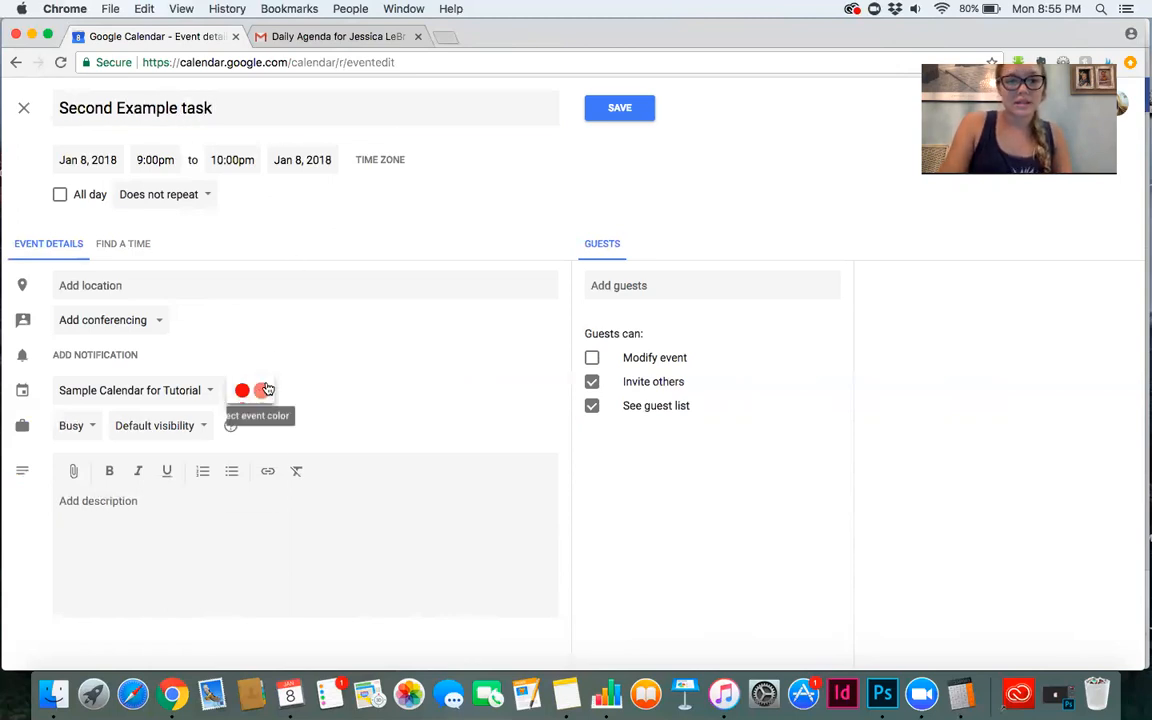
left_click(244, 396)
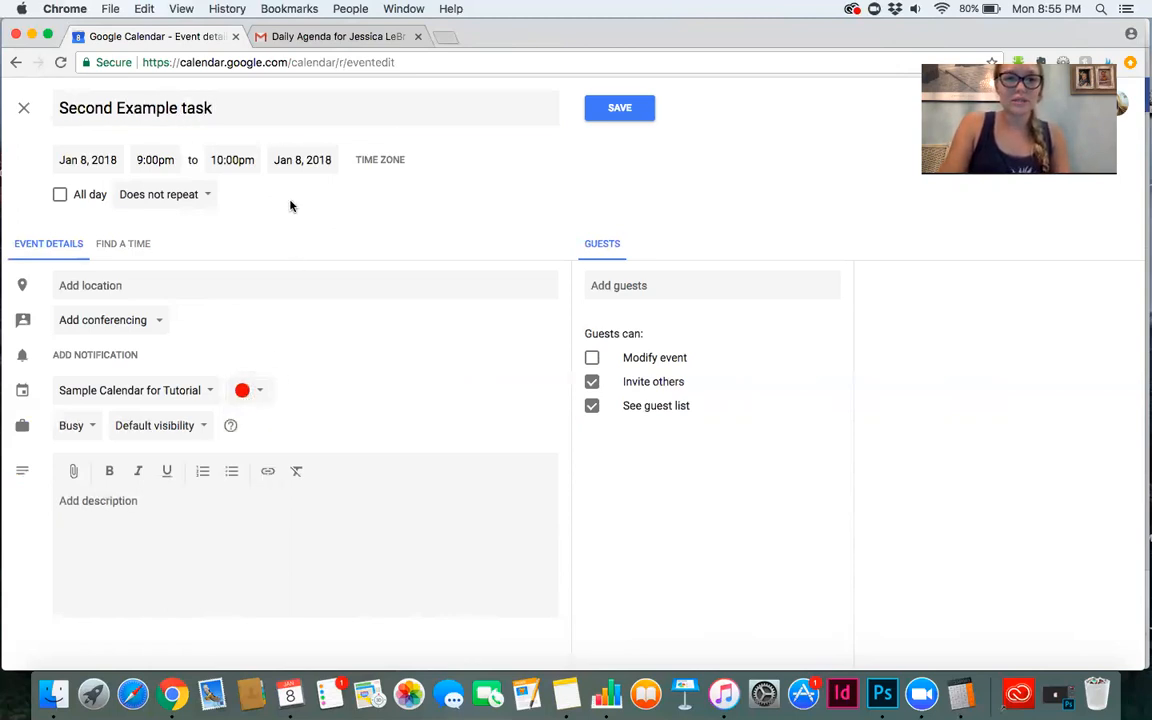
Set the Second Example task time to 7:00am to 7:30am on January 8.
left_click(152, 157)
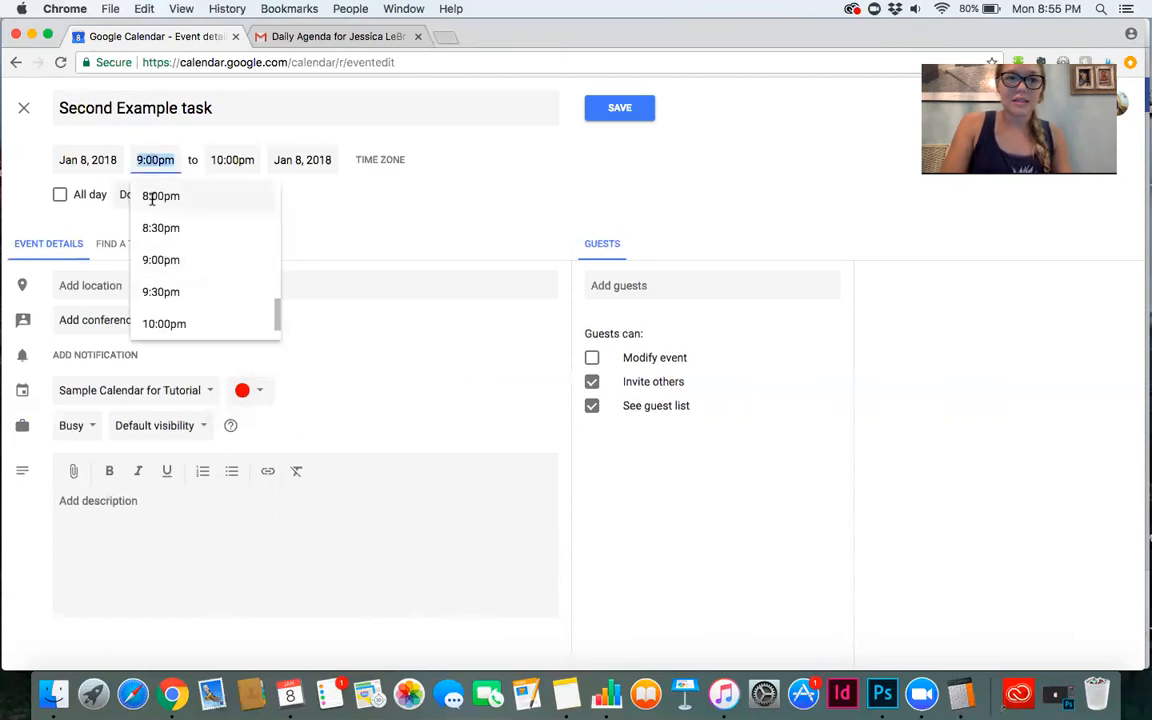
left_click(150, 190)
left_click(153, 160)
key("Up")
key("Up")
key("Up")
key("Up")
key("Up")
key("Up")
key("Up")
key("Up")
key("Up")
key("Up")
key("Up")
key("Up")
key("Up")
key("Up")
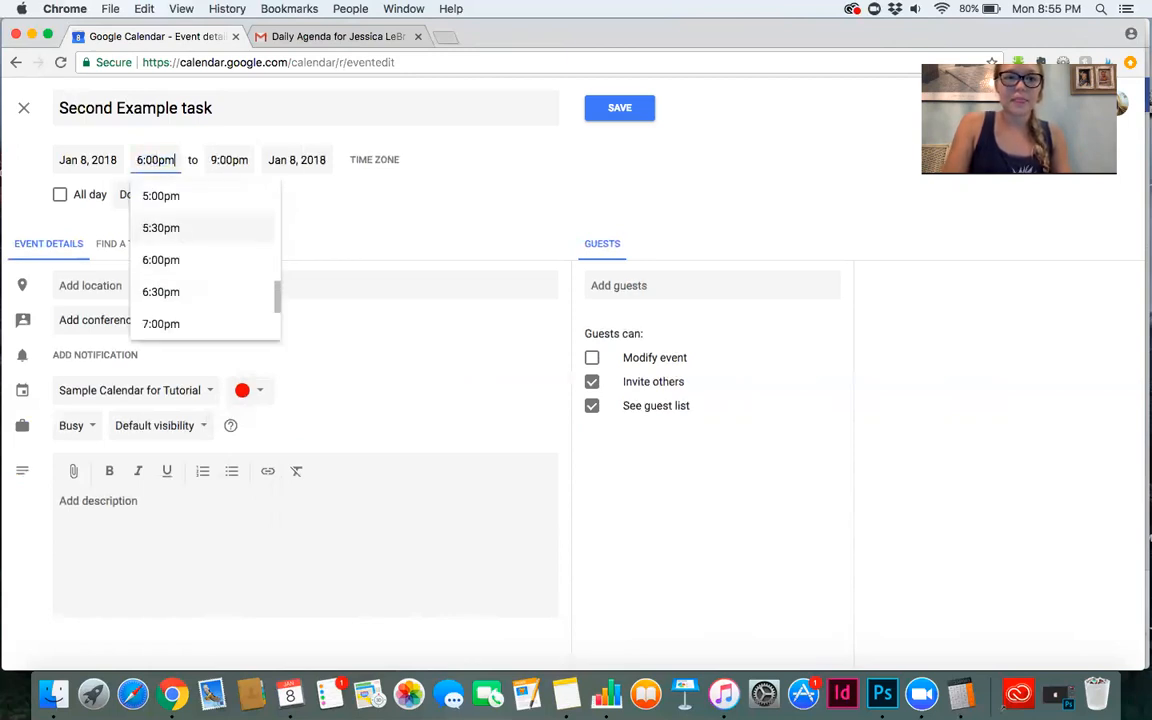
key("Up")
key("Up")
key("Up")
key("Up")
key("Up")
key("Up")
key("Up")
key("Up")
key("Up")
key("Up")
key("Up")
key("Up")
key("Up")
key("Up")
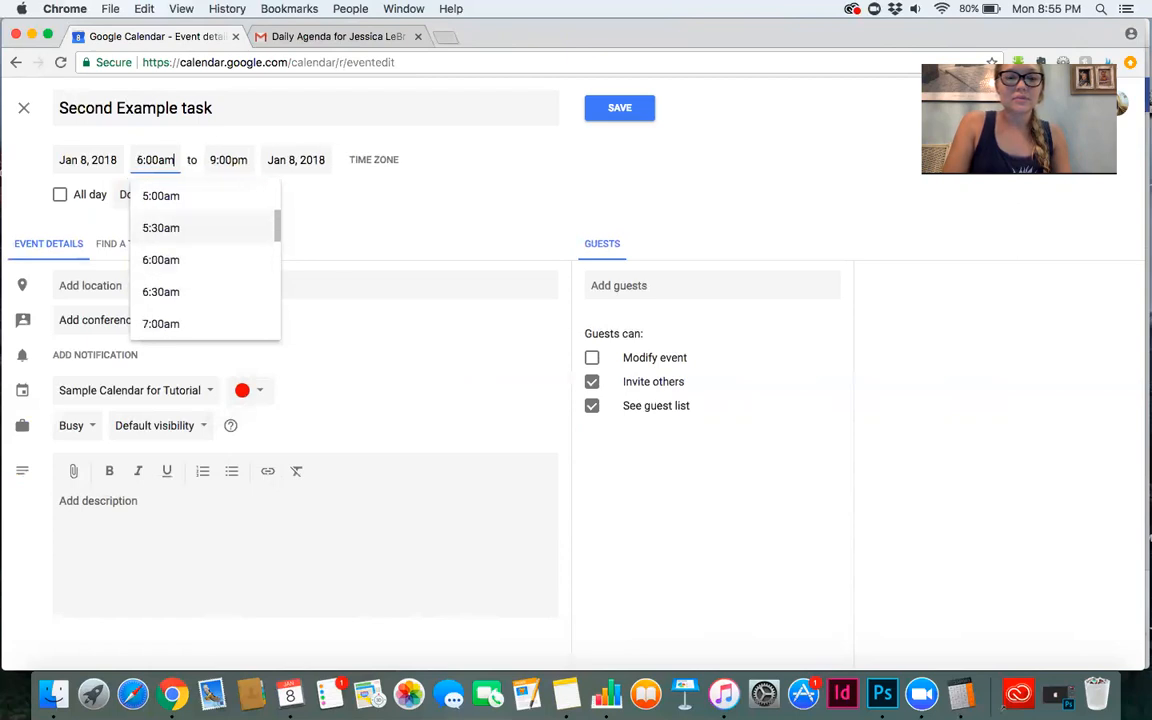
left_click(167, 323)
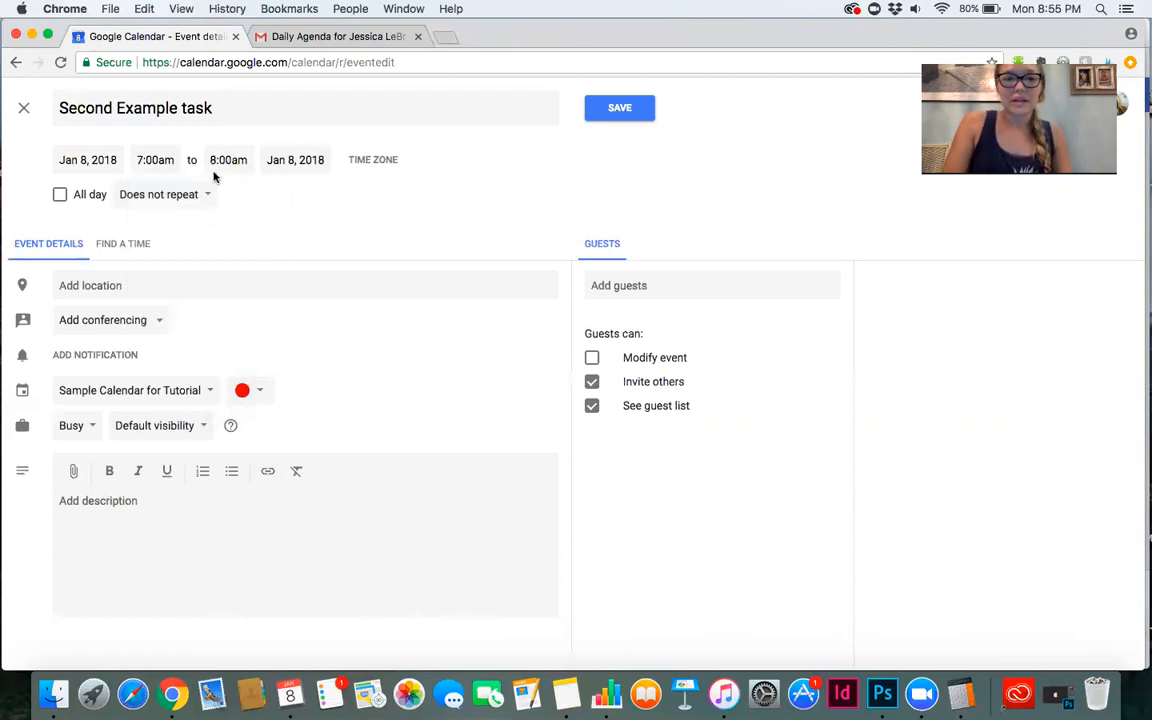
left_click(214, 160)
left_click(242, 226)
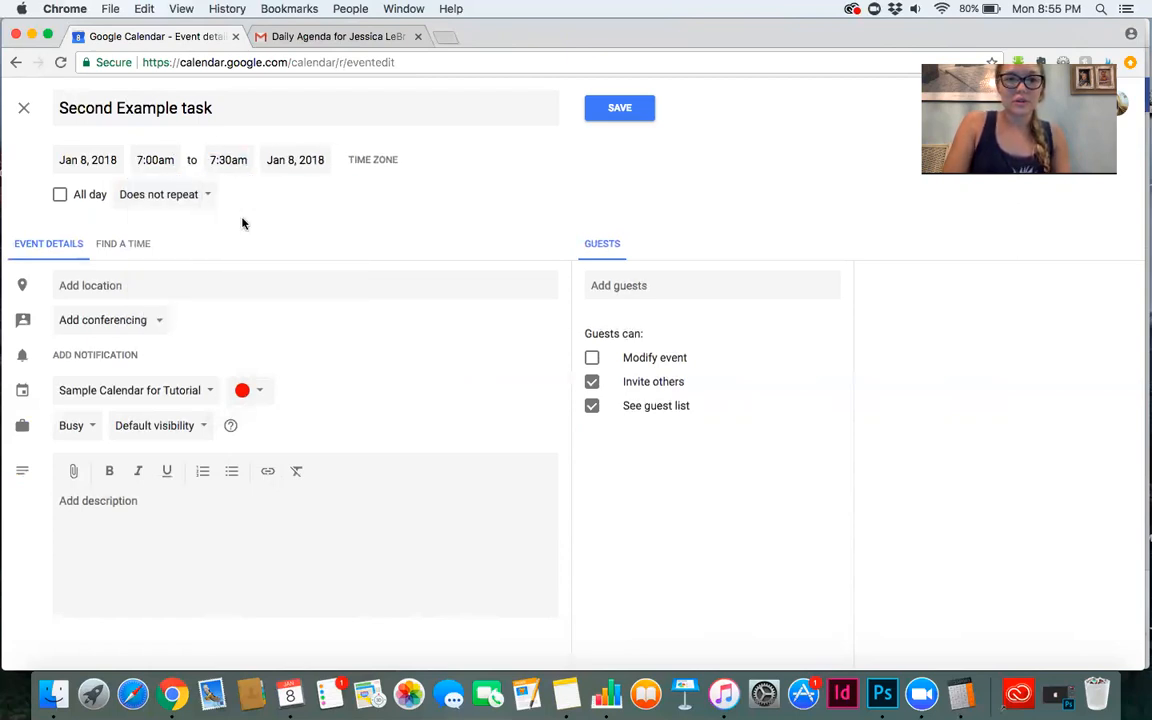
Set Second Example task to repeat weekly on Monday and save it.
left_click(165, 194)
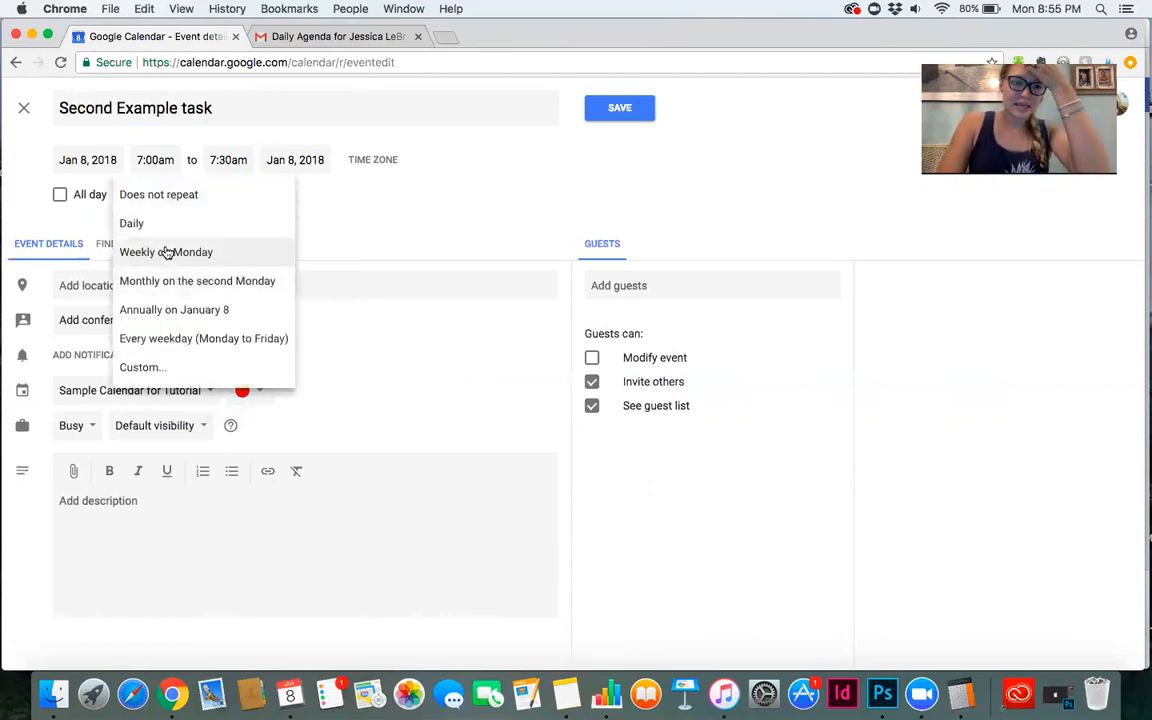
left_click(166, 252)
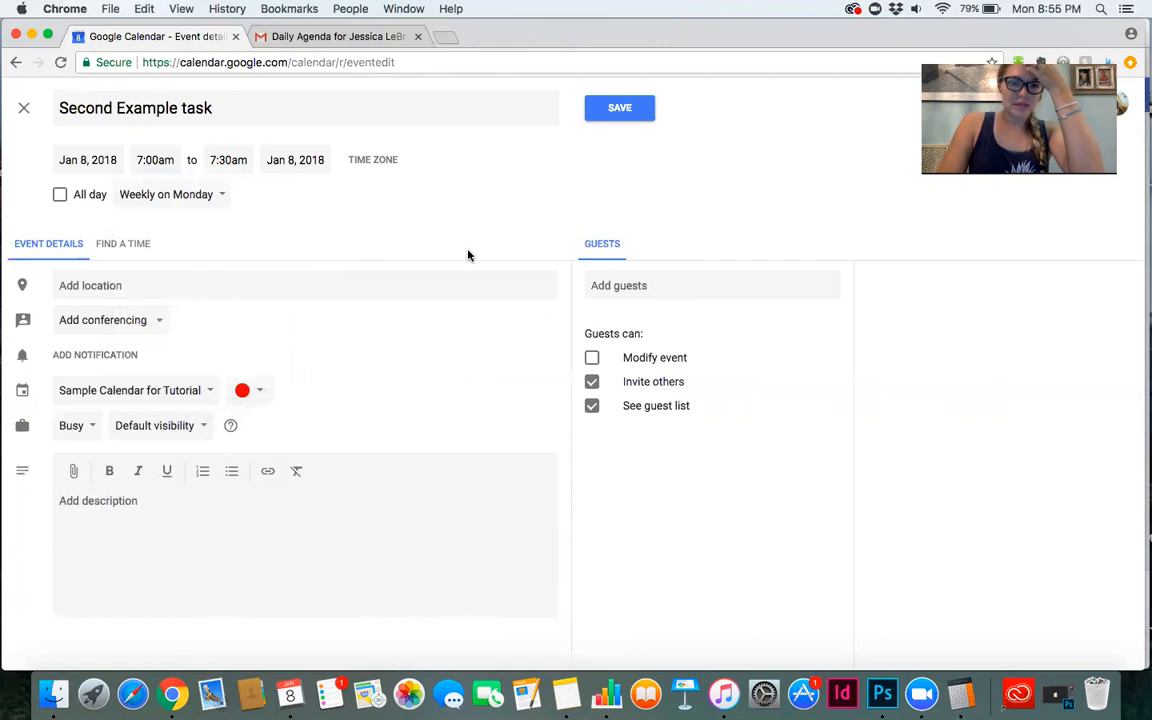
left_click(622, 108)
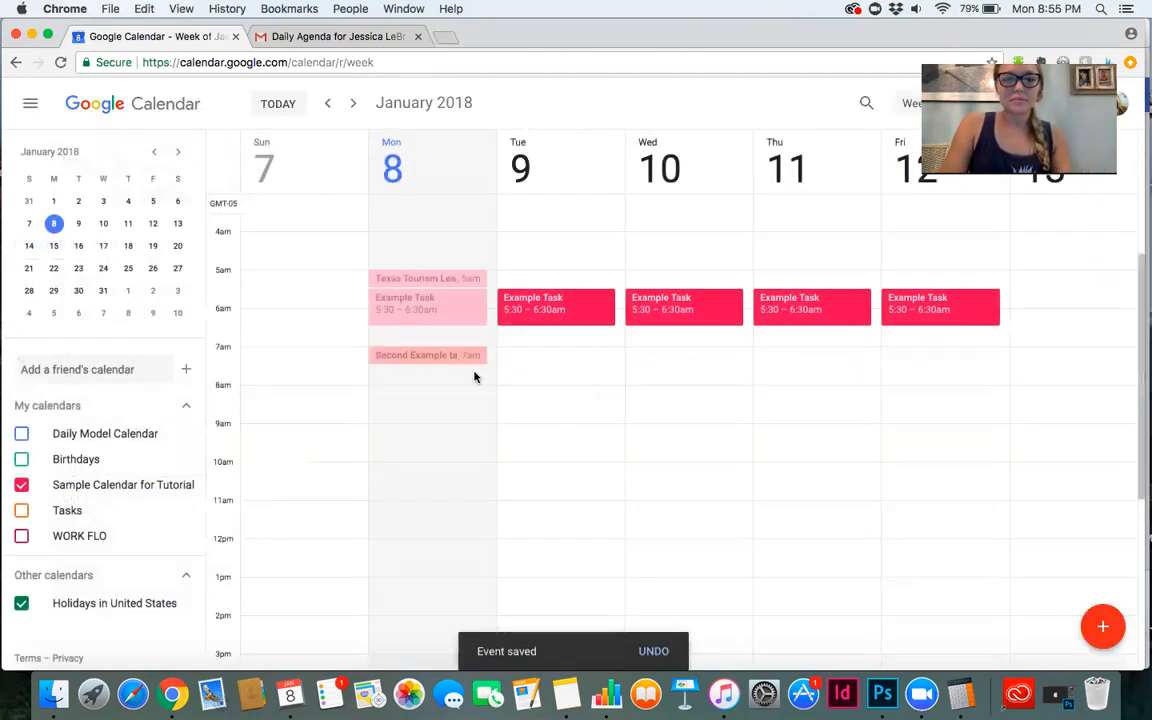
Open the Second Example task details in the week view and close them.
left_click(535, 362)
left_click(960, 369)
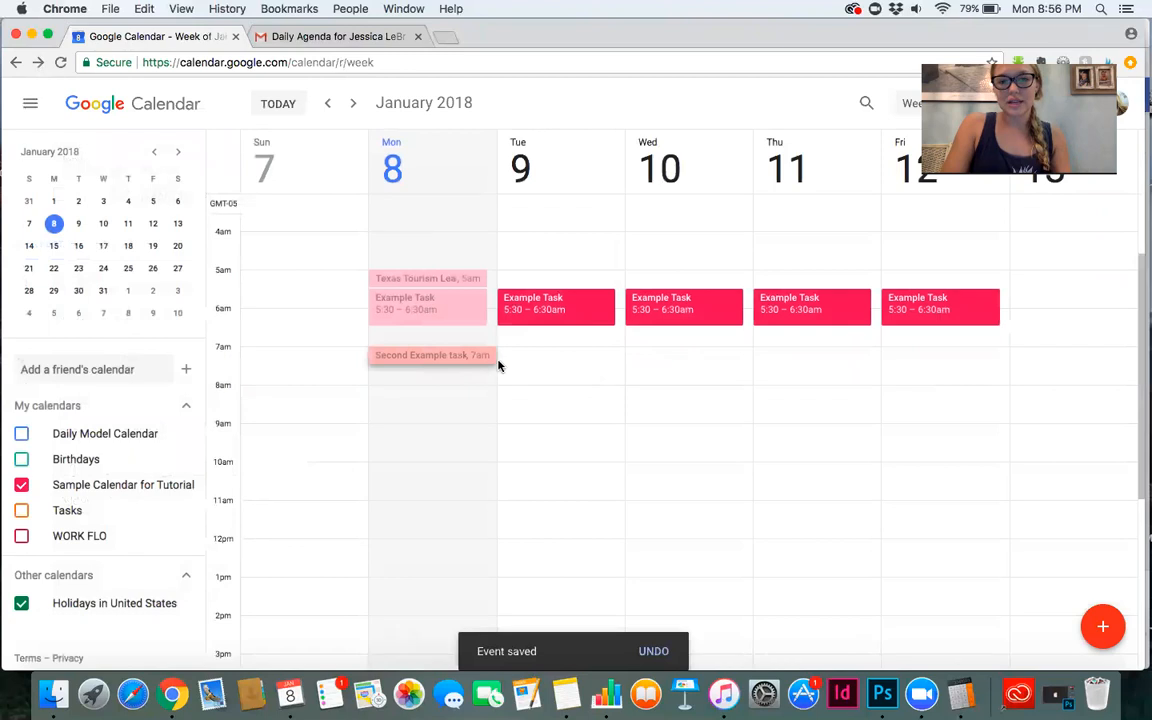
left_click(435, 355)
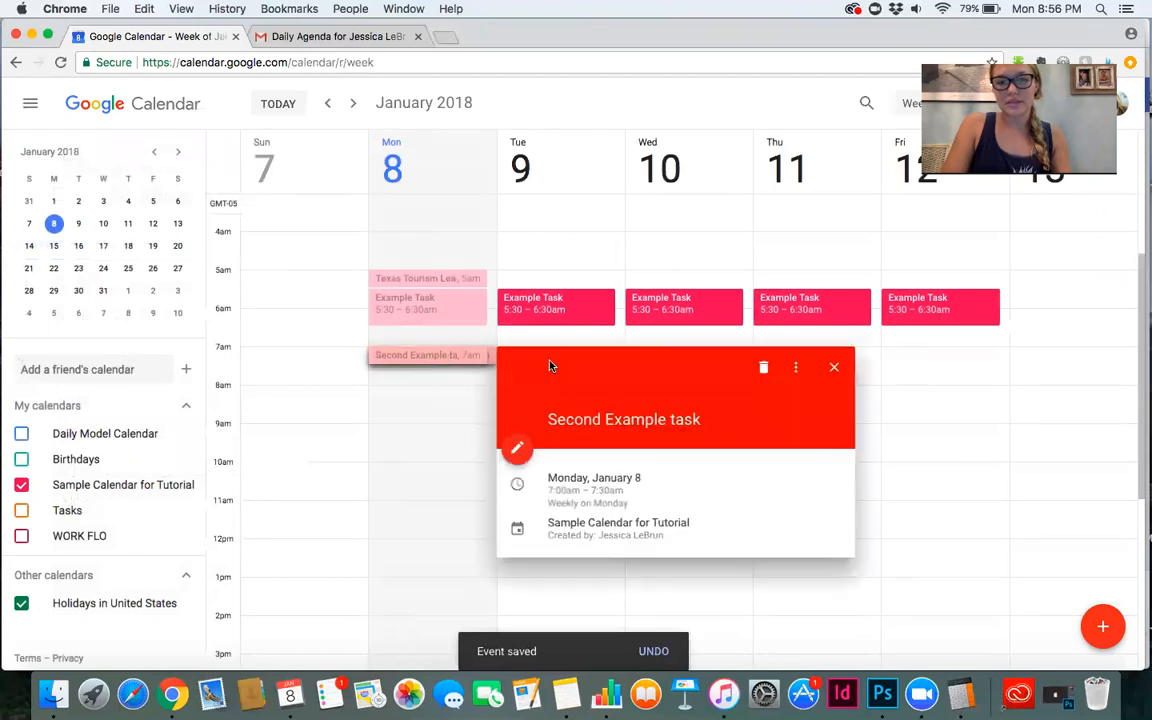
left_click(835, 367)
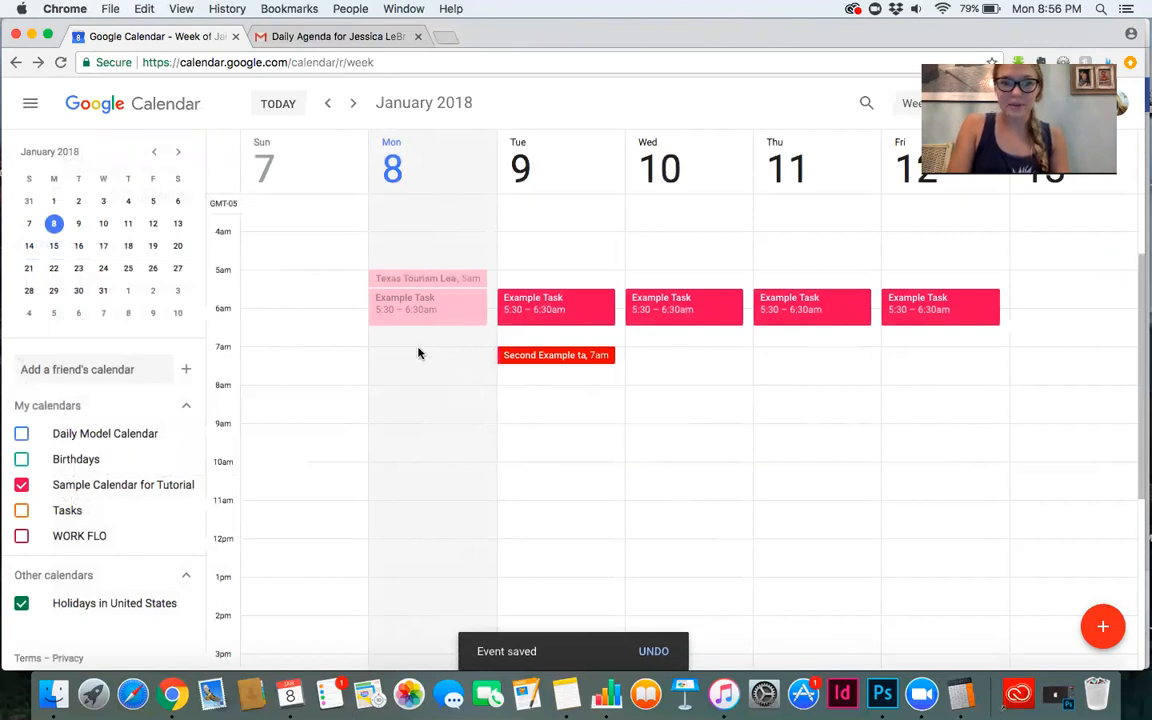
Move the Second Example task to Tuesday, January 9 at 7:15am.
left_click_drag(542, 356, 445, 370)
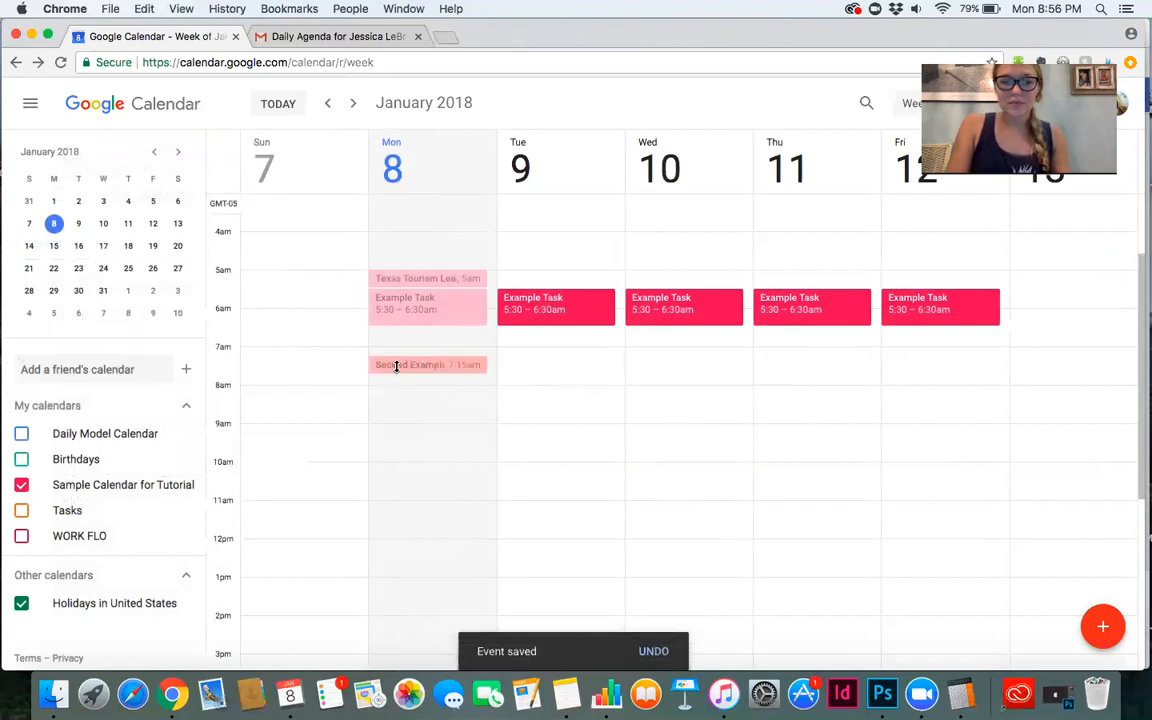
left_click(390, 364)
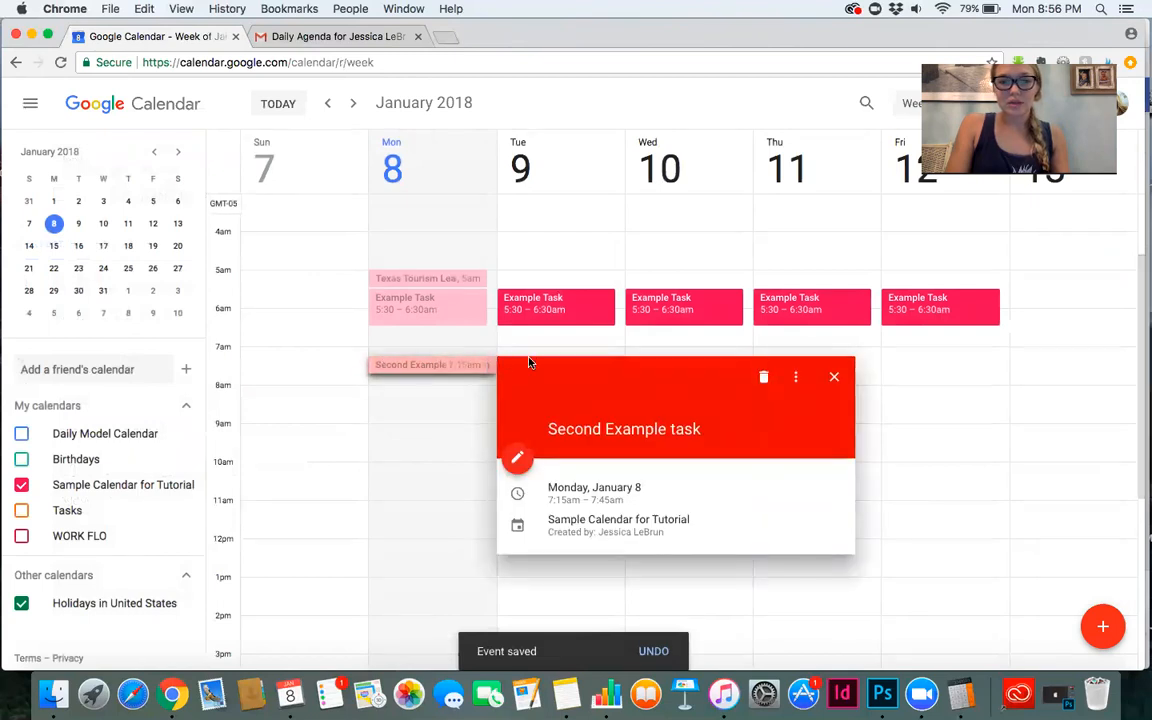
left_click(841, 385)
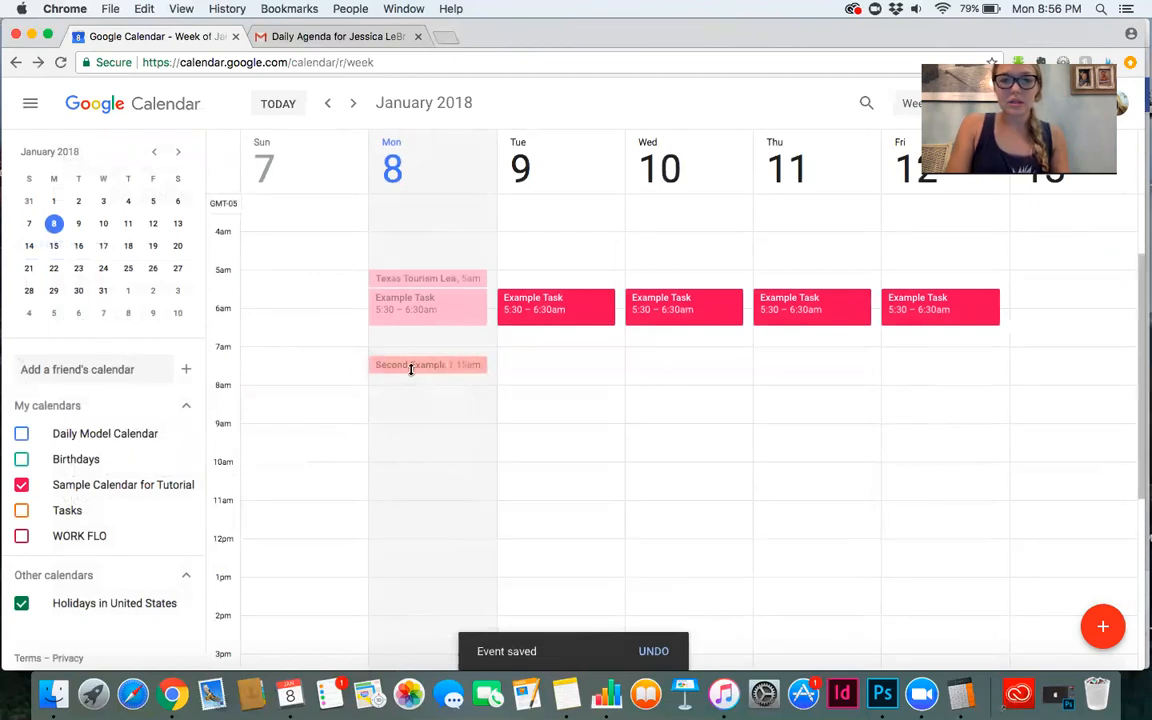
left_click_drag(411, 366, 540, 368)
Create an event titled Third Example Task on Tuesday, January 9 from 8:00am to 9:00am.
left_click(630, 397)
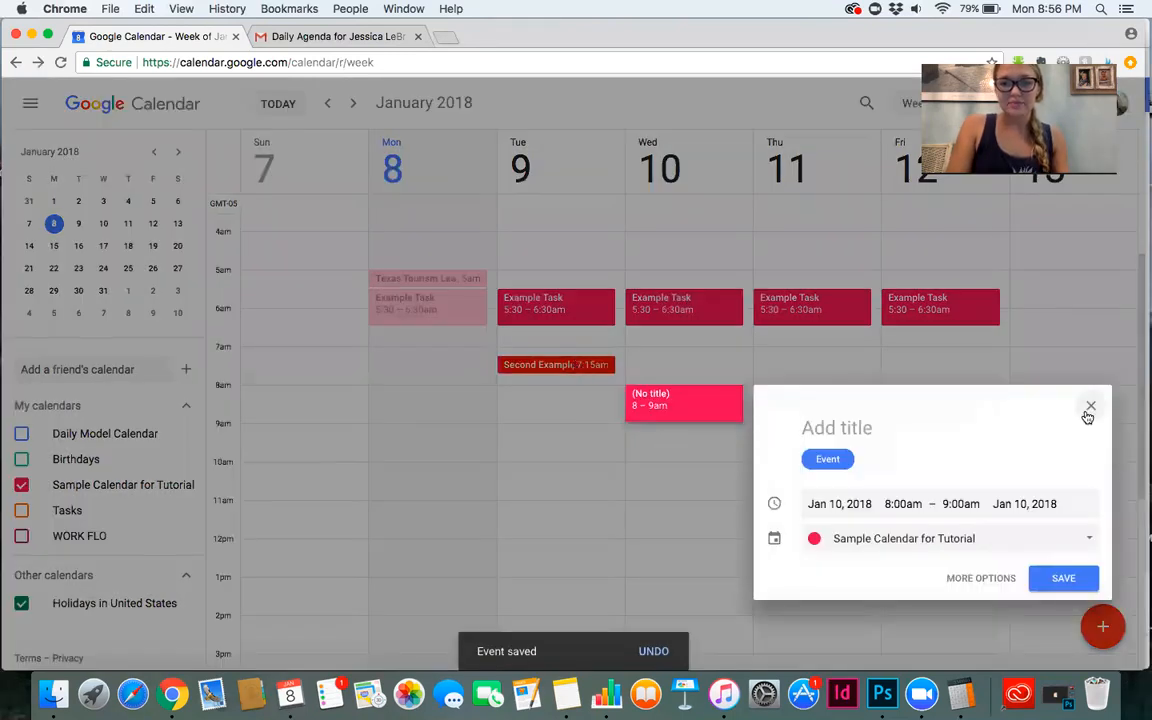
left_click(730, 377)
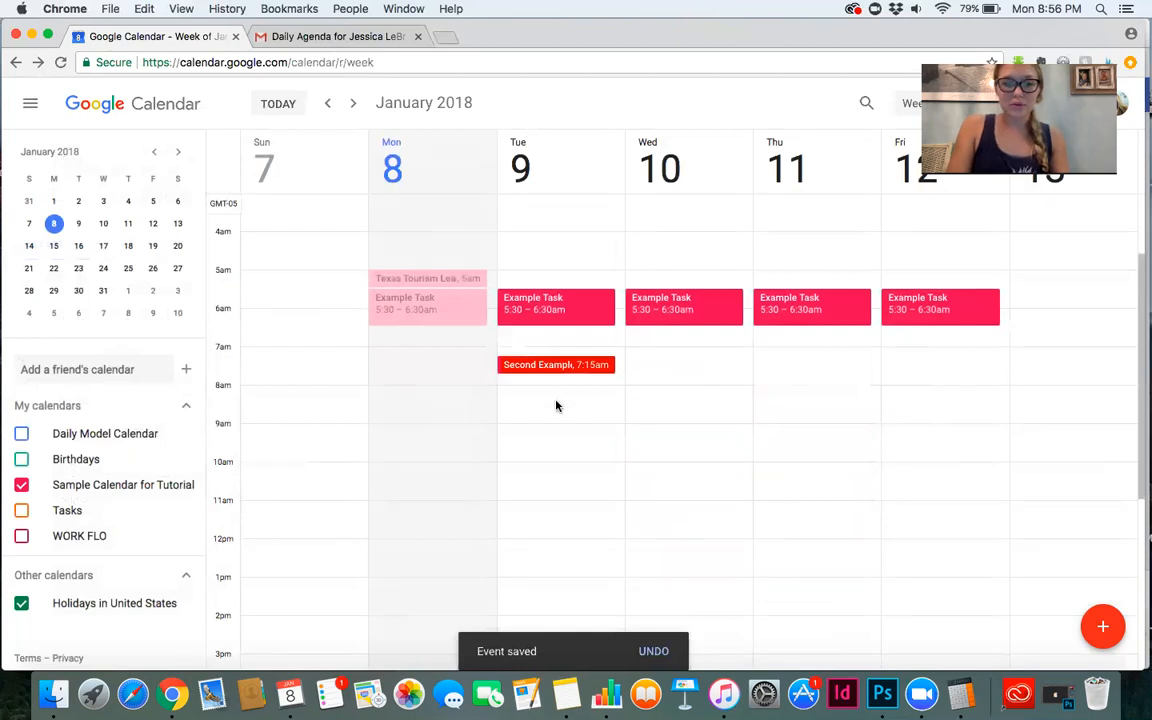
left_click(557, 404)
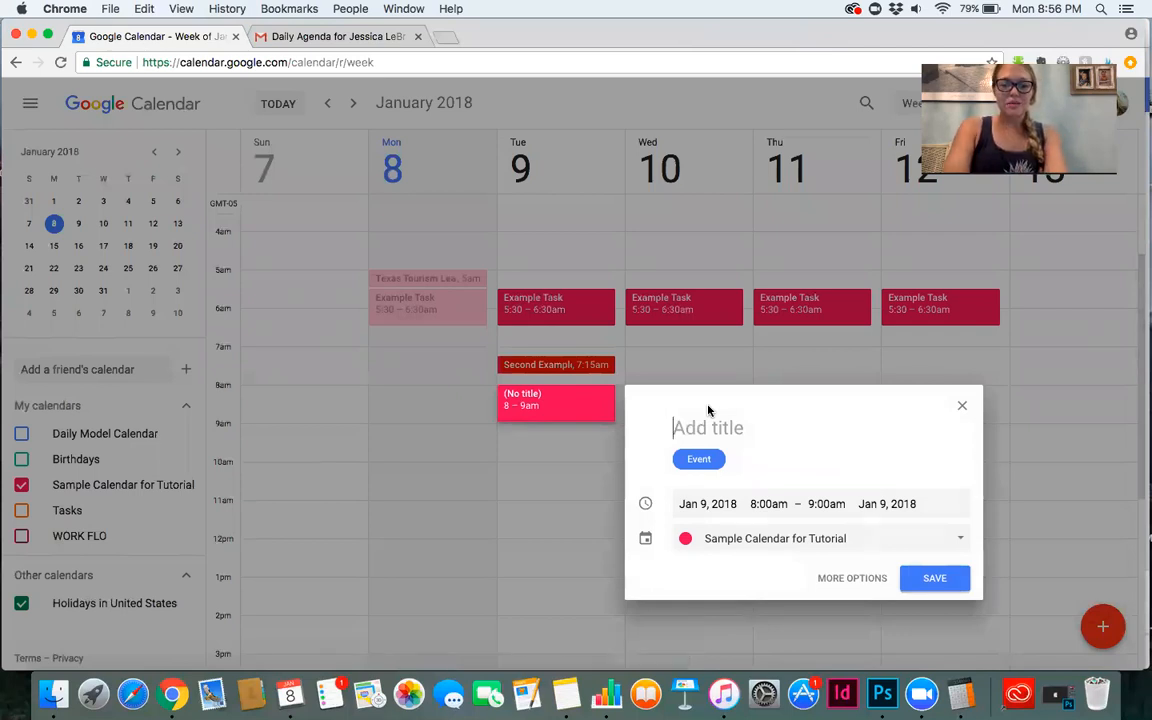
type("Thirs")
key("BackSpace")
type("S")
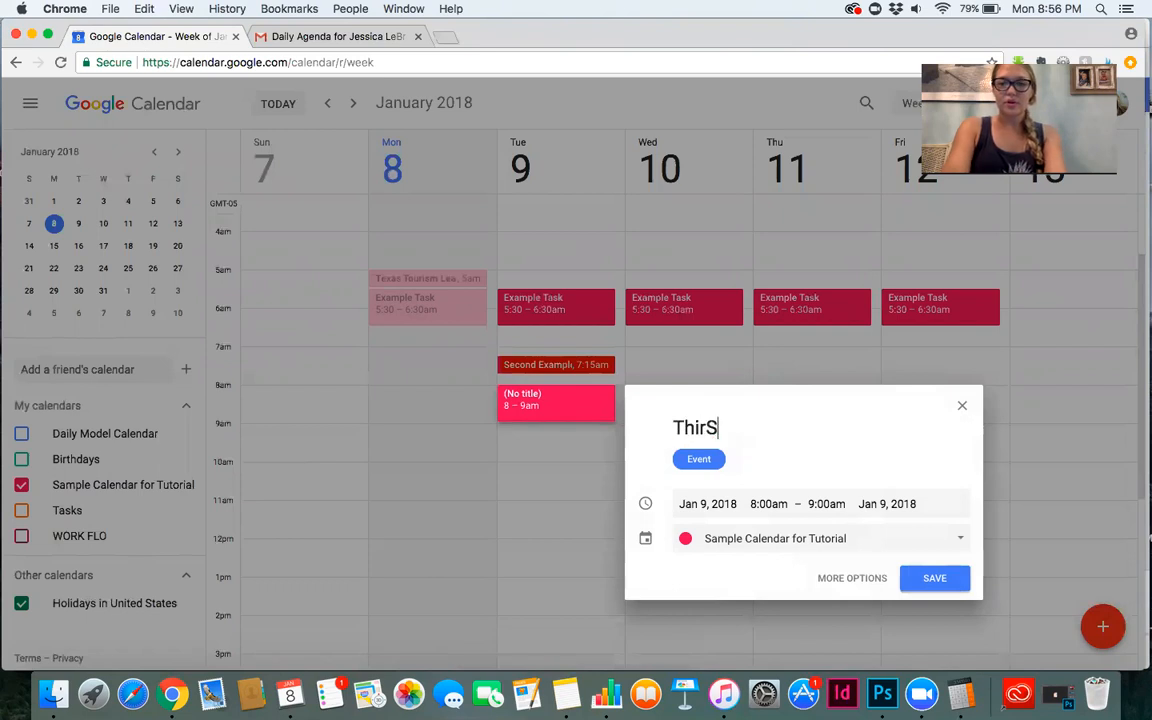
key("BackSpace")
type("d Example Task")
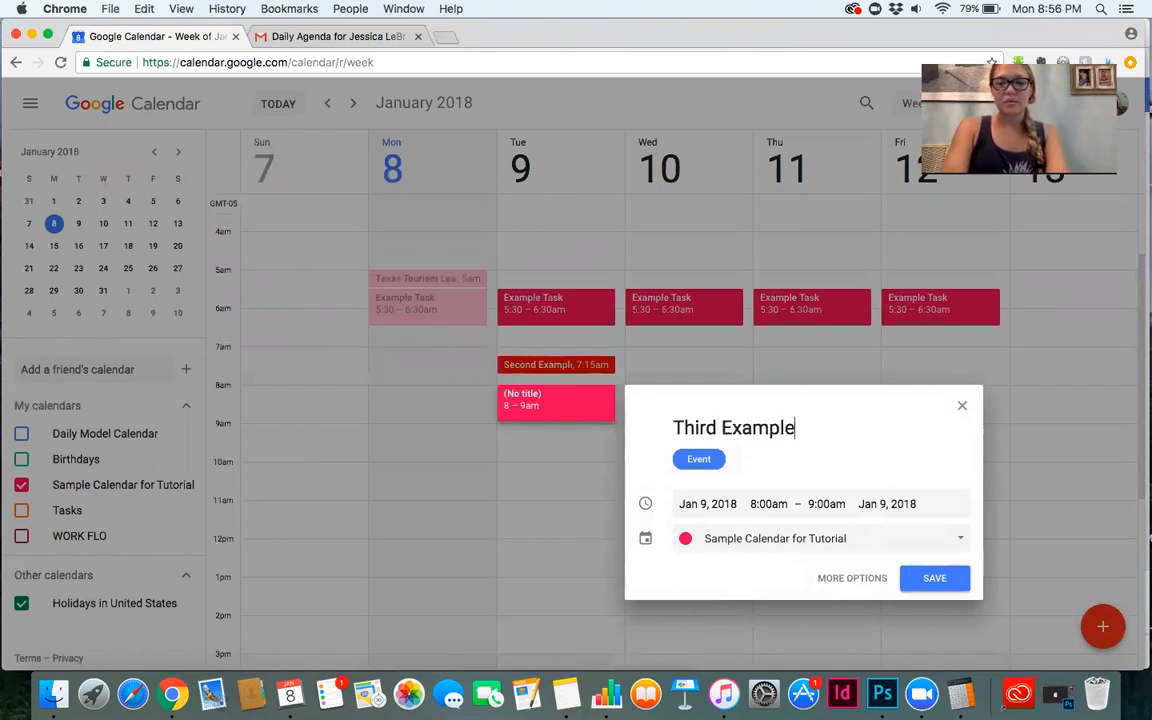
Set Third Example Task to a custom recurrence repeating every 2 weeks on Tuesday, and save it.
left_click(840, 581)
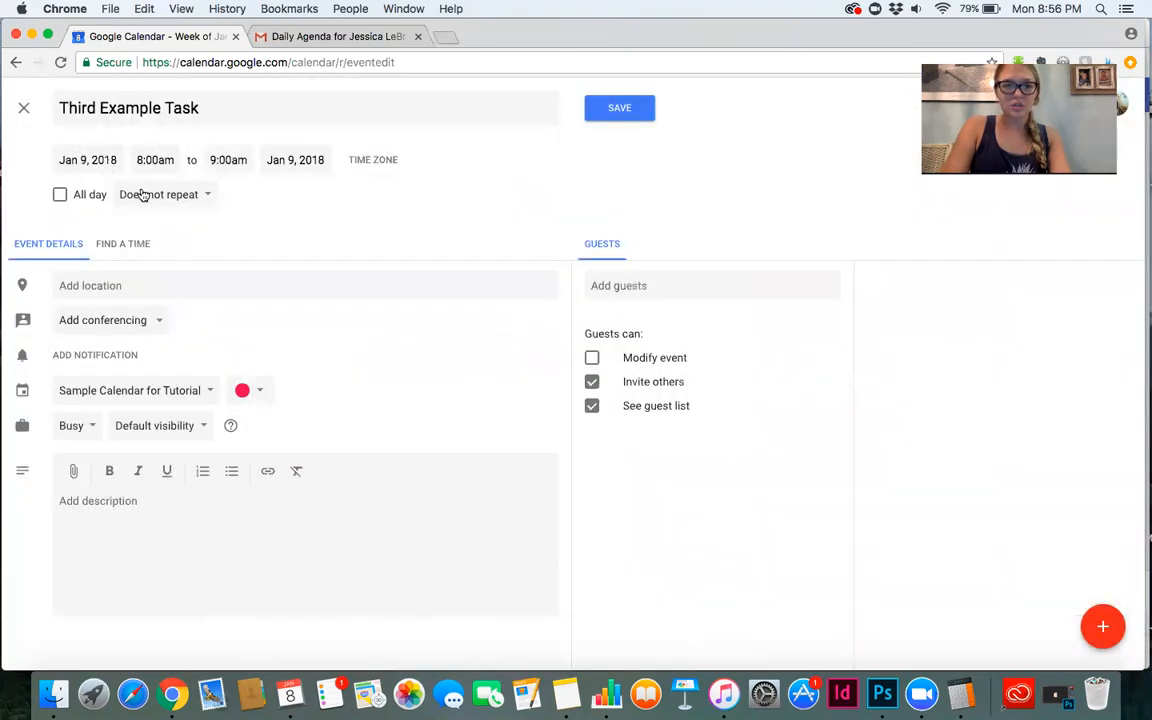
left_click(143, 194)
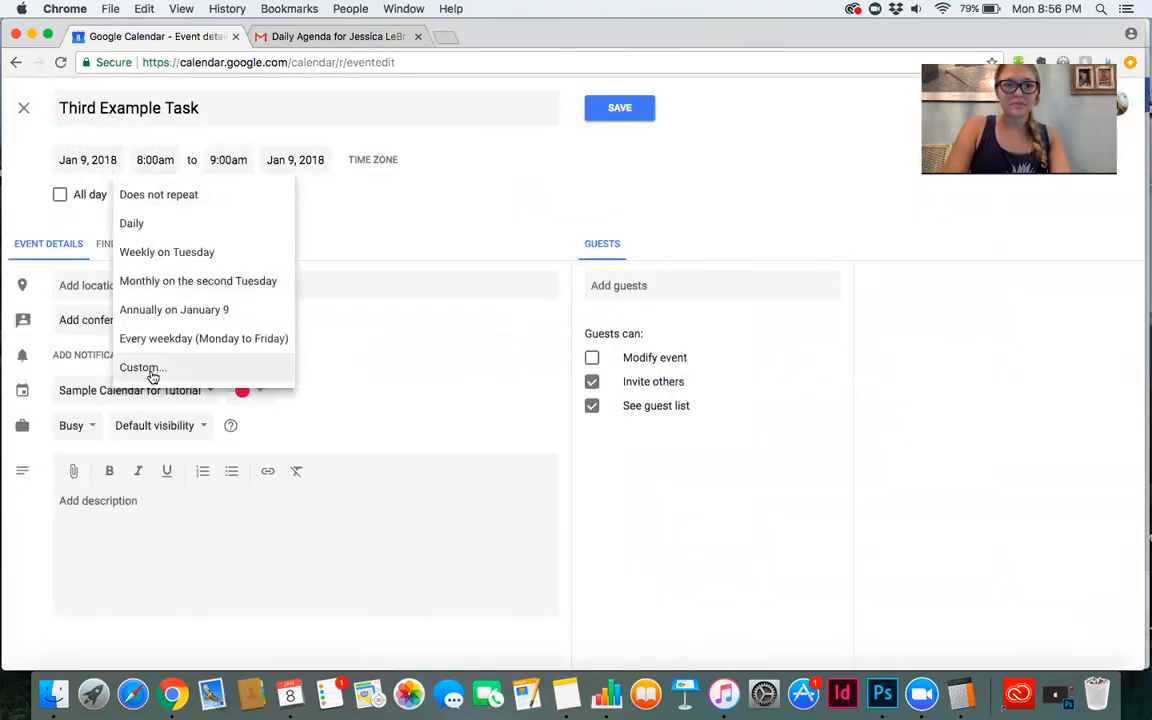
left_click(152, 370)
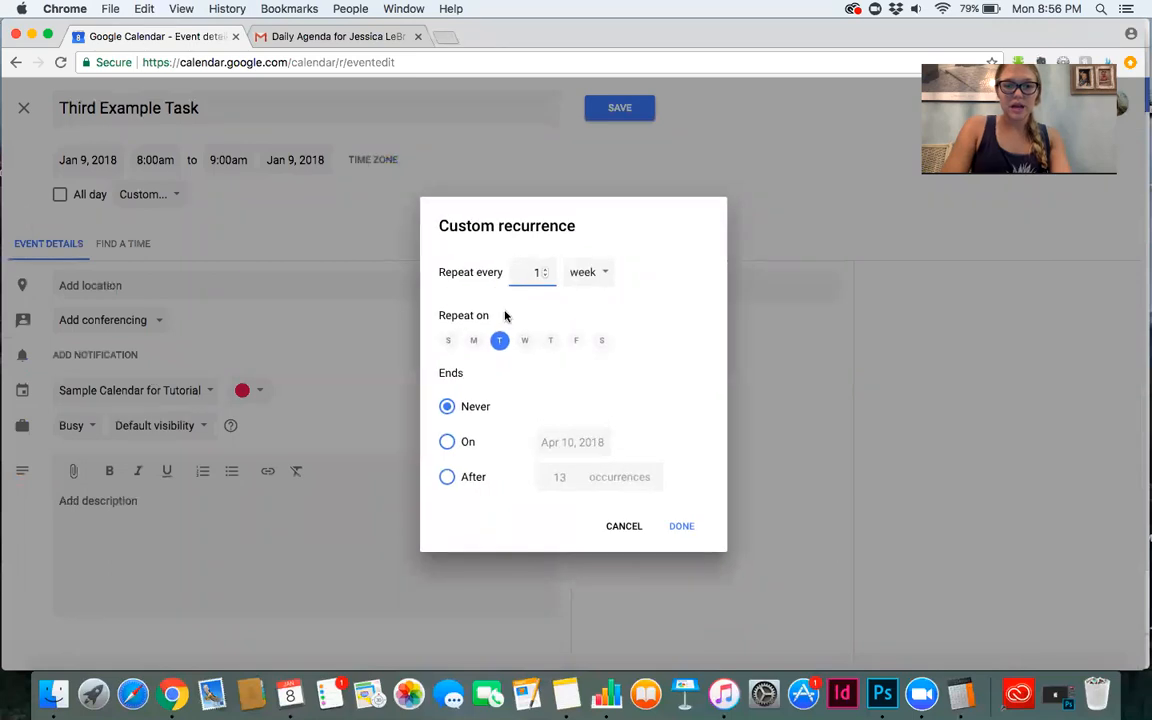
left_click(544, 269)
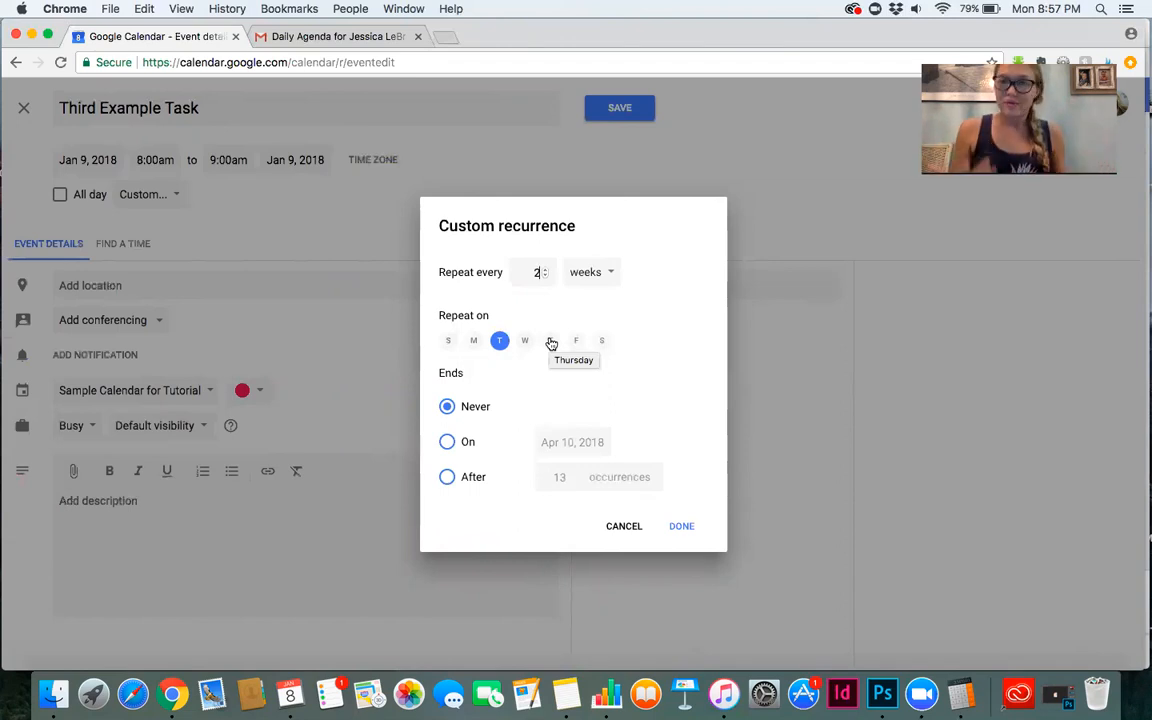
left_click(681, 527)
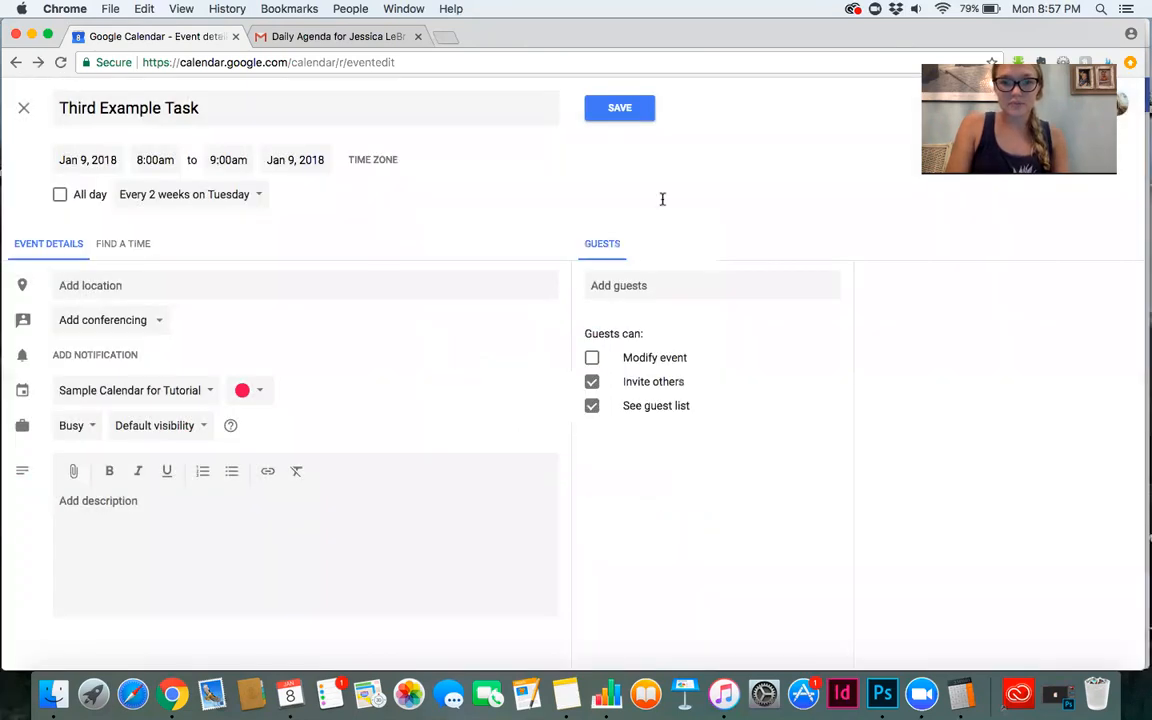
left_click(620, 106)
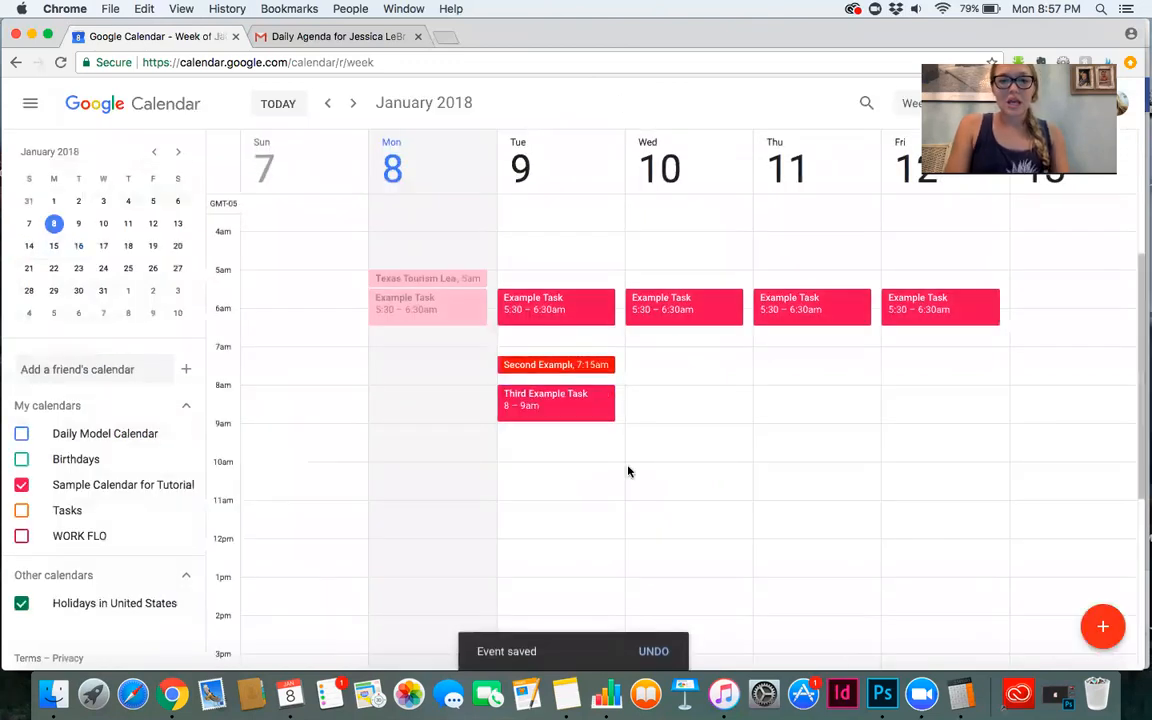
Move Third Example Task to 9:00am to 10:00am on Tuesday, January 9.
left_click(80, 270)
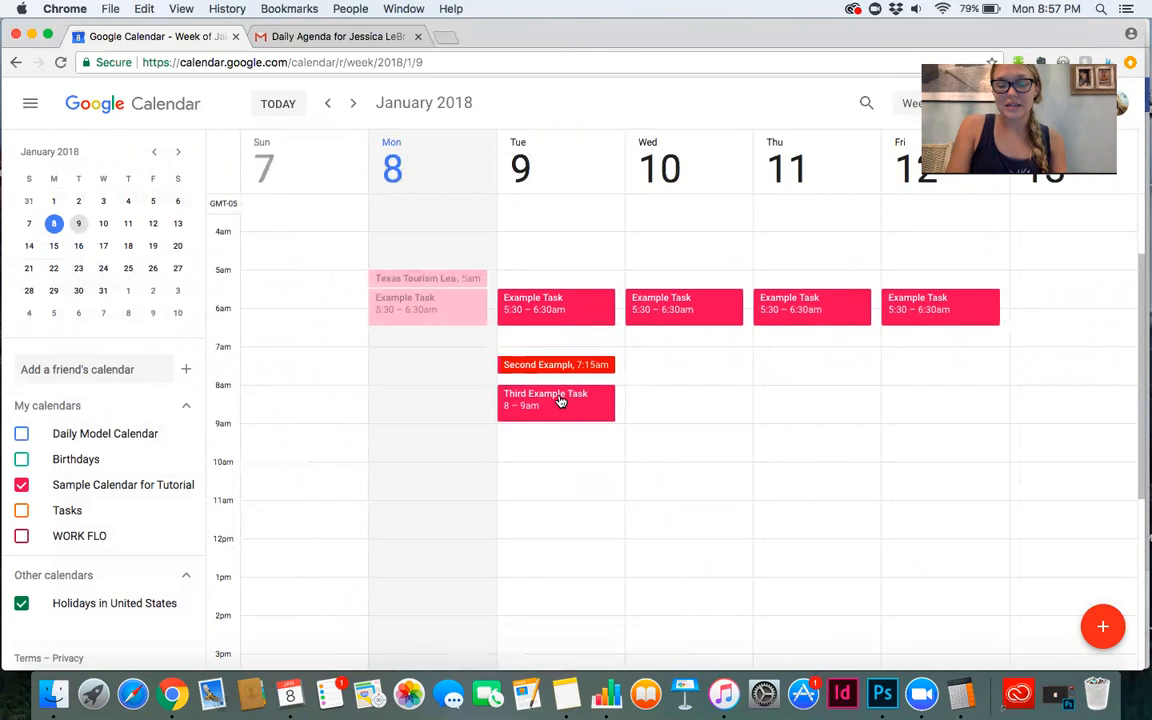
left_click_drag(560, 400, 555, 444)
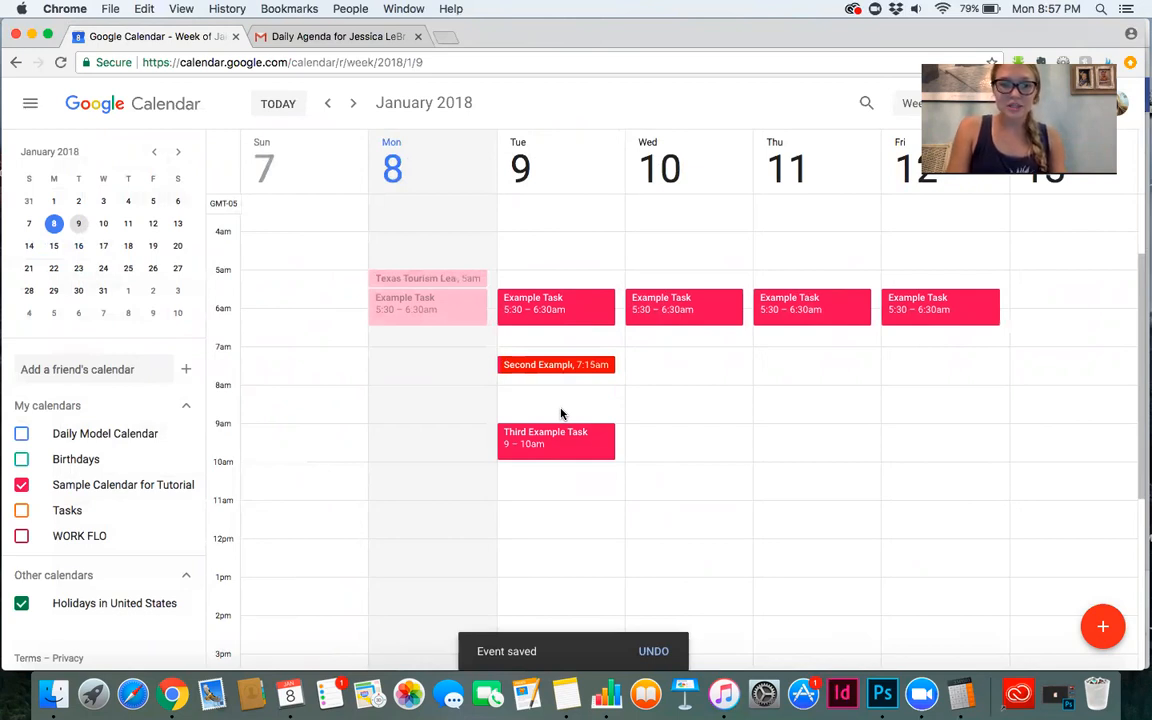
Create an event on Tuesday, January 9 from 8:30am to 10:00am, titled with a person's first name followed by Doctor Appointment.
left_click(561, 413)
type("Alana Doctor Appointment")
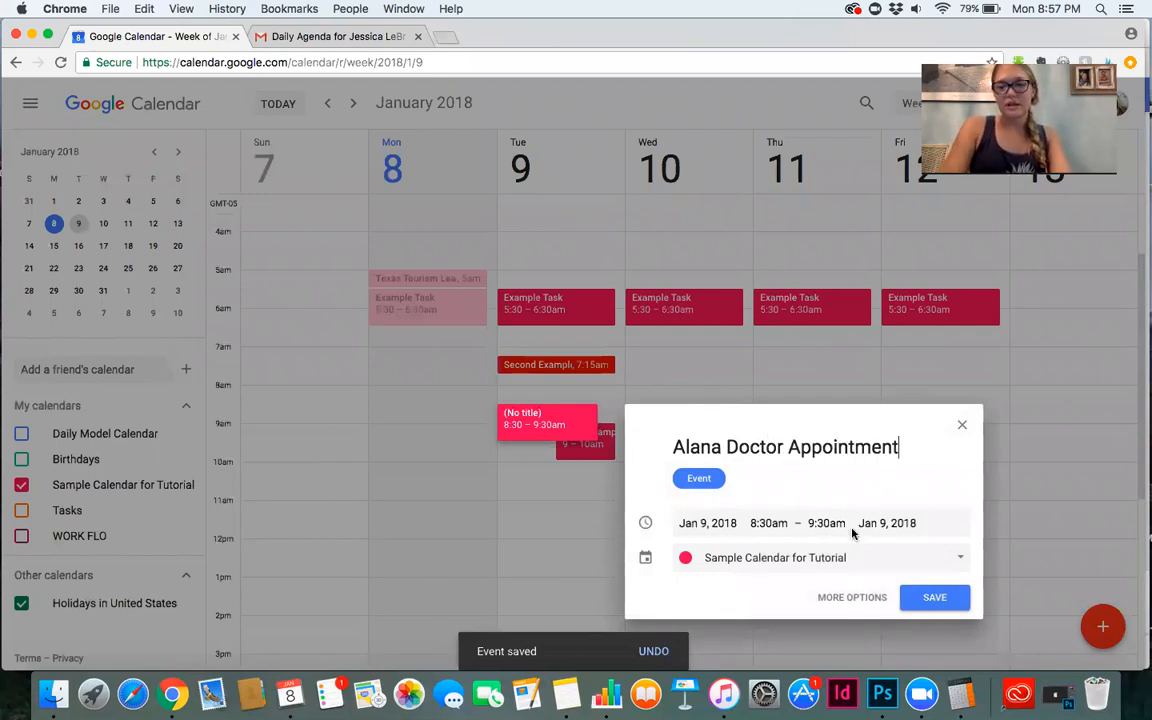
left_click(827, 522)
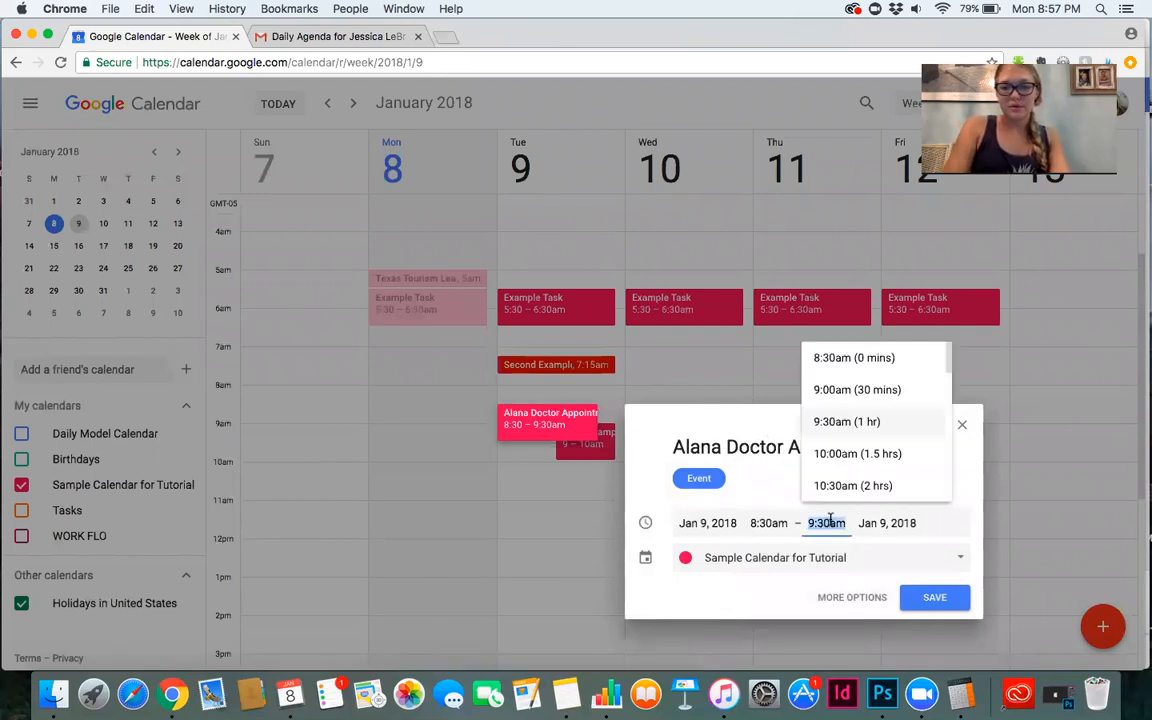
left_click(851, 455)
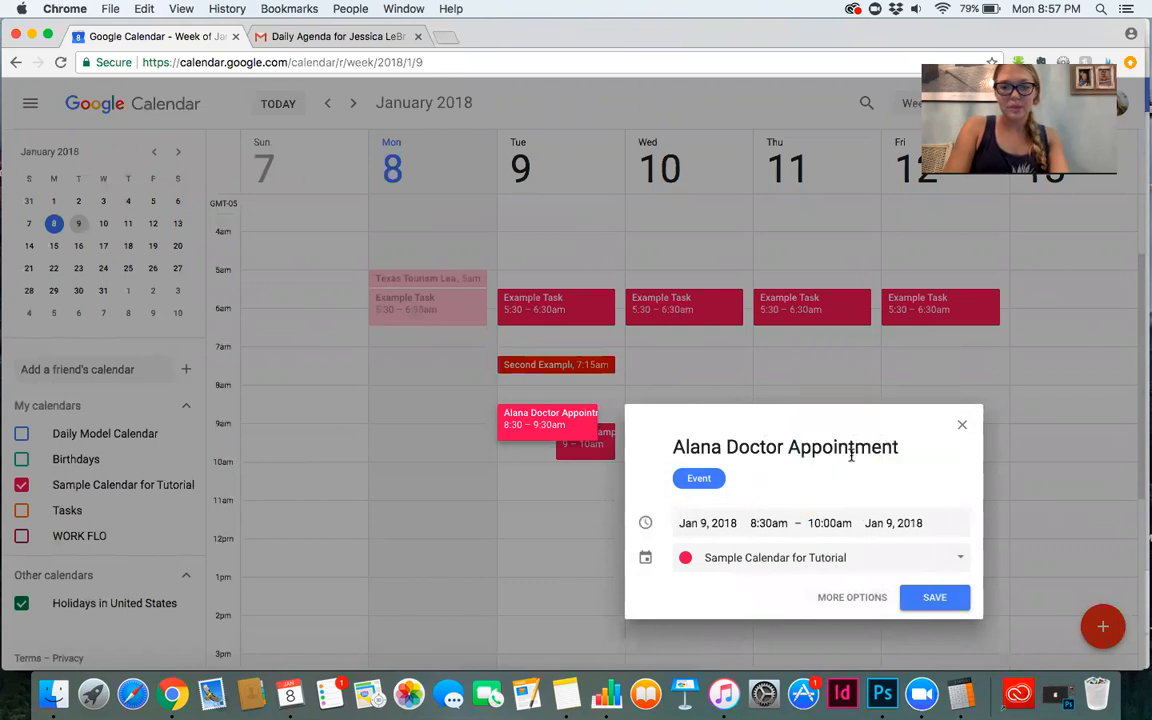
Try switching the new event's calendar to Daily Model Calendar and back to Sample Calendar for Tutorial.
left_click(696, 560)
left_click(697, 530)
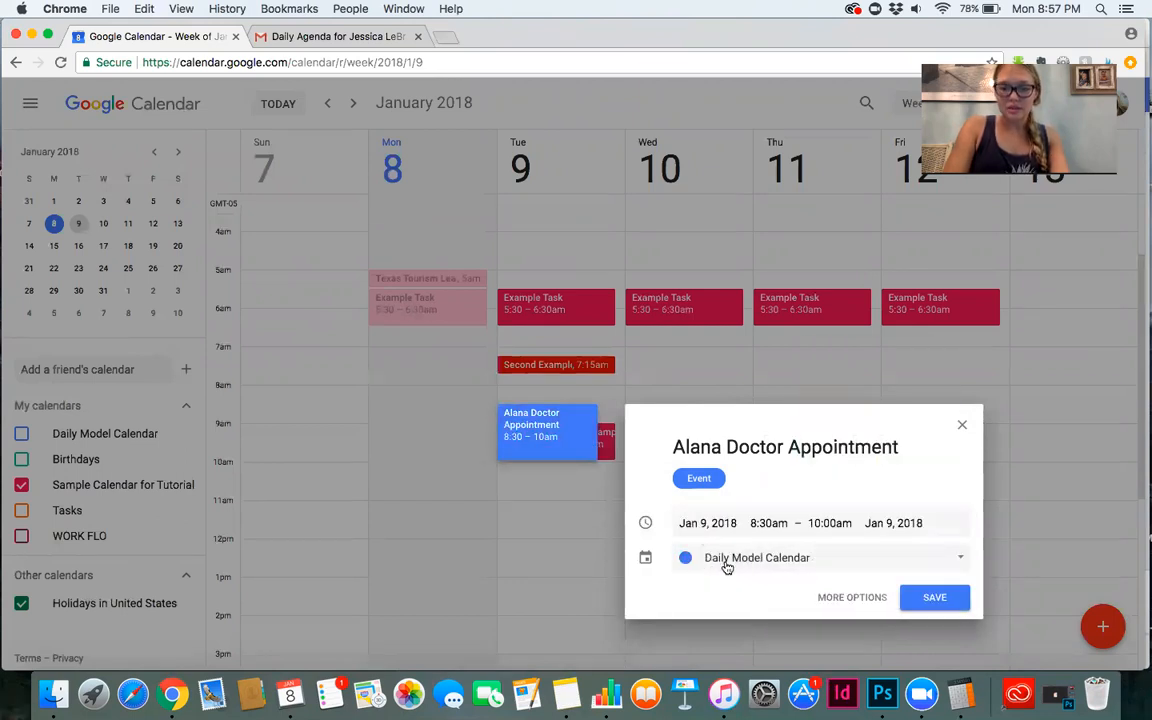
left_click(727, 567)
left_click(728, 587)
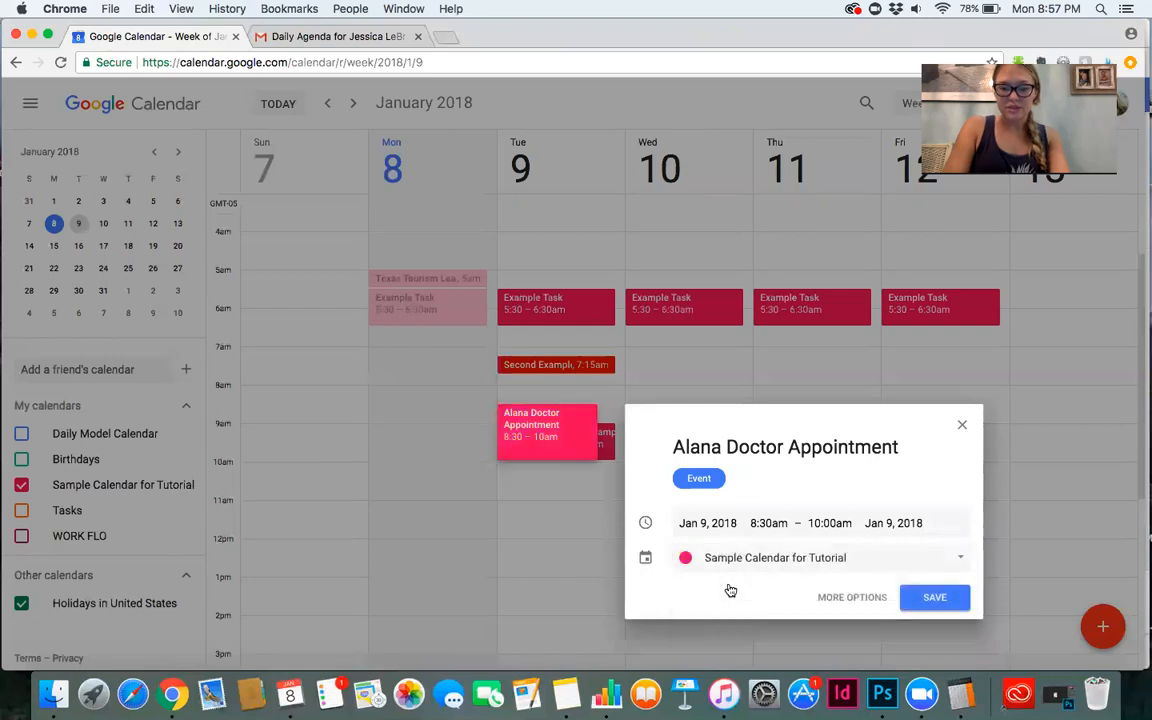
left_click(799, 569)
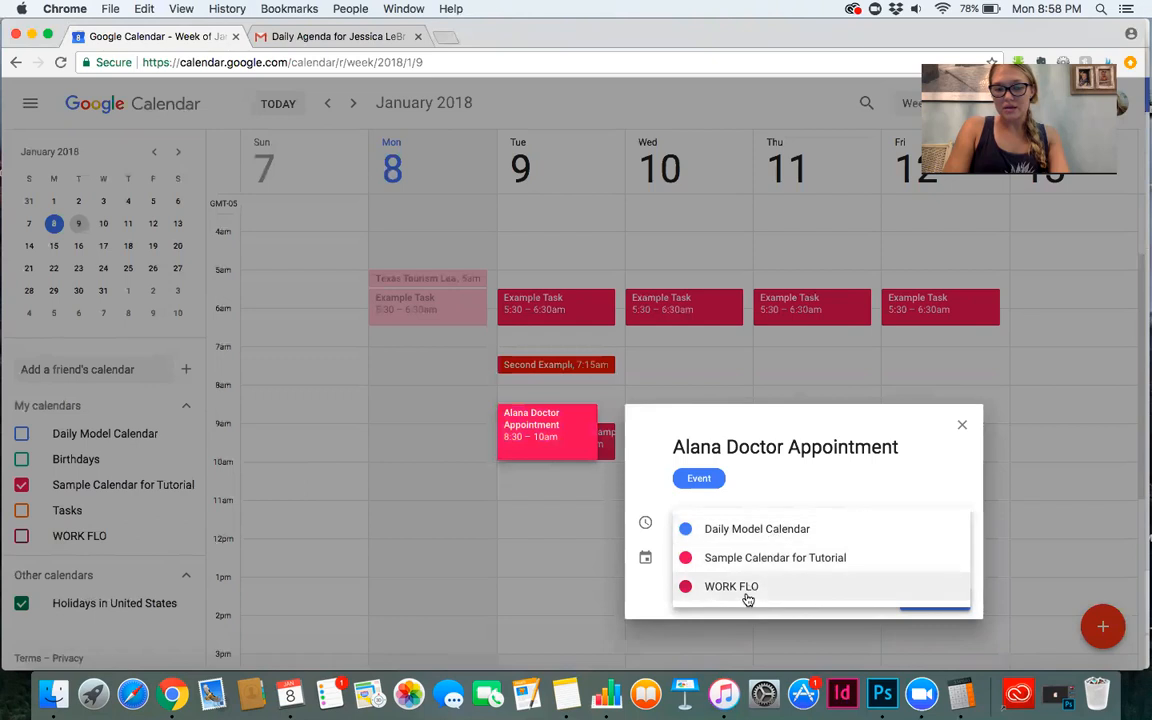
left_click(777, 488)
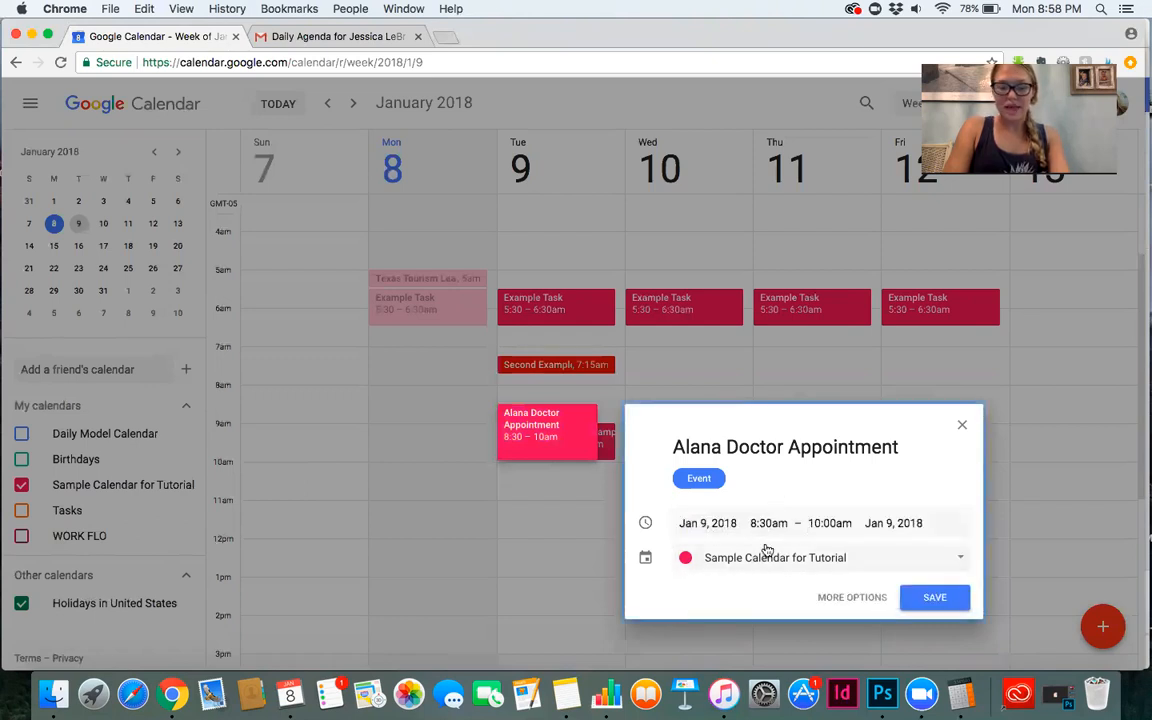
Open the doctor appointment's full details, change its event color to green, and save it.
left_click(832, 597)
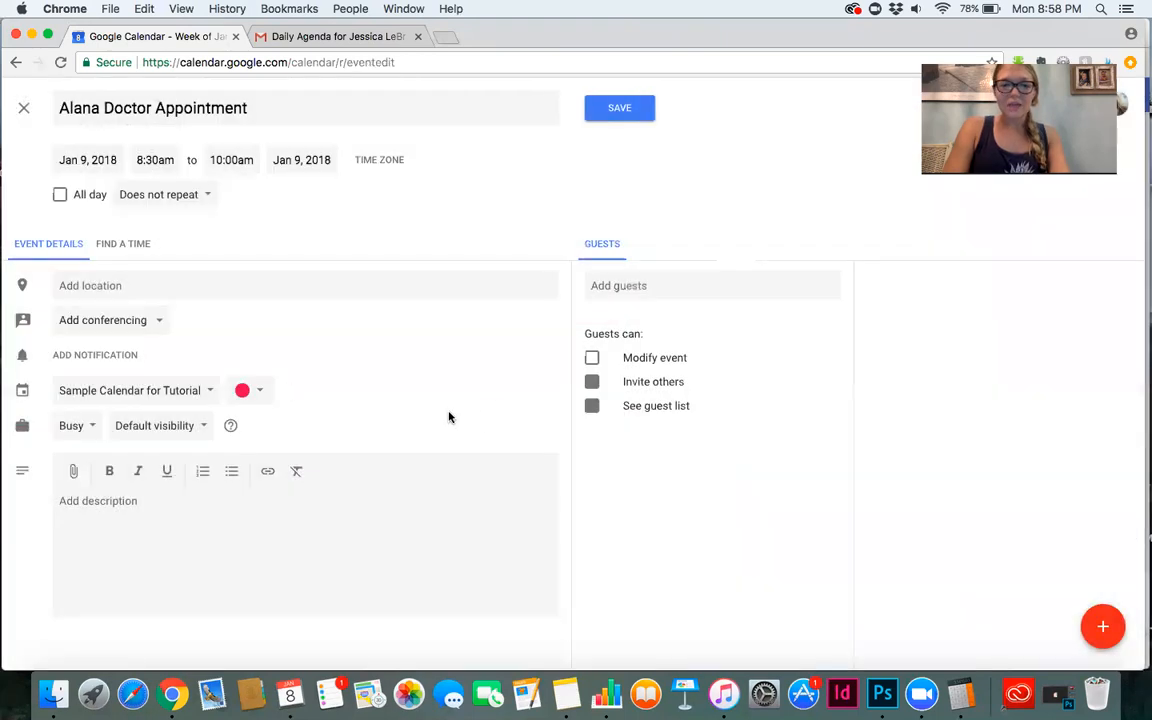
left_click(257, 393)
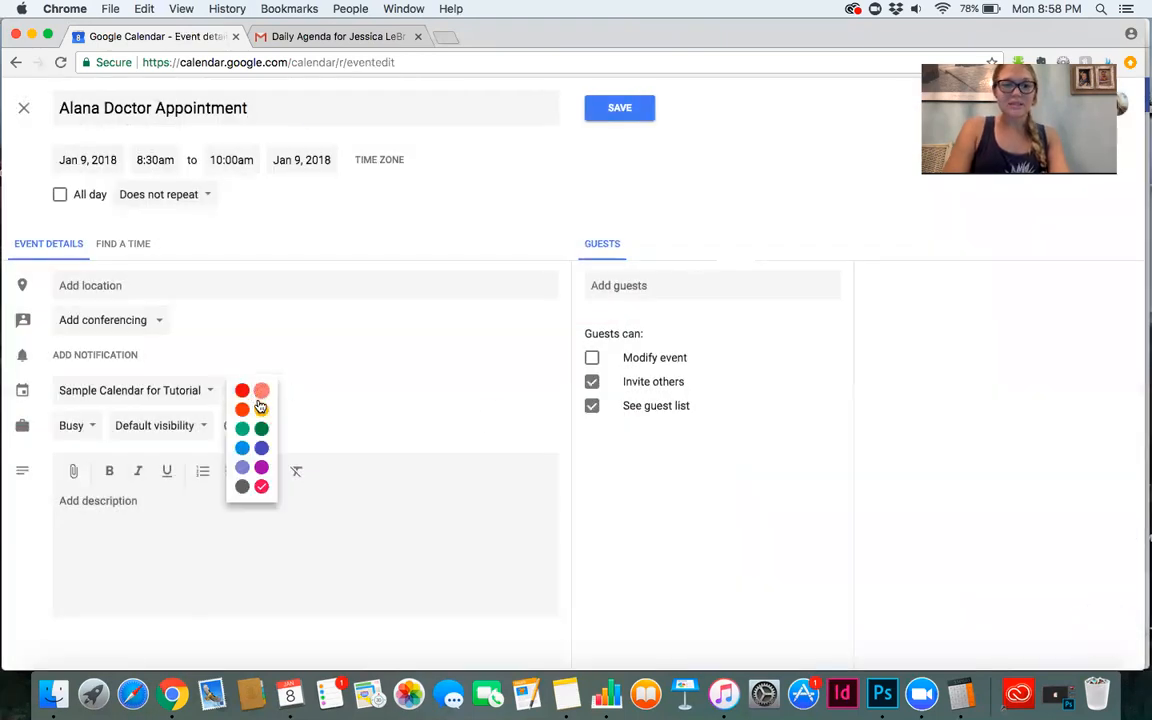
left_click(243, 430)
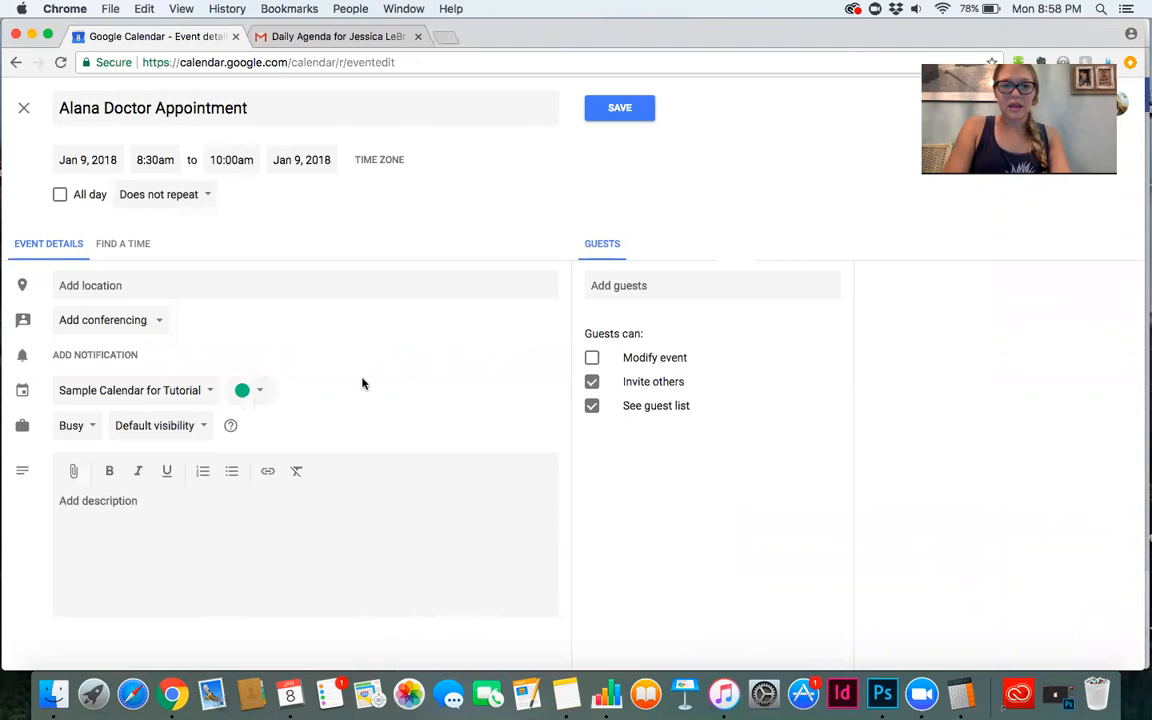
left_click(624, 113)
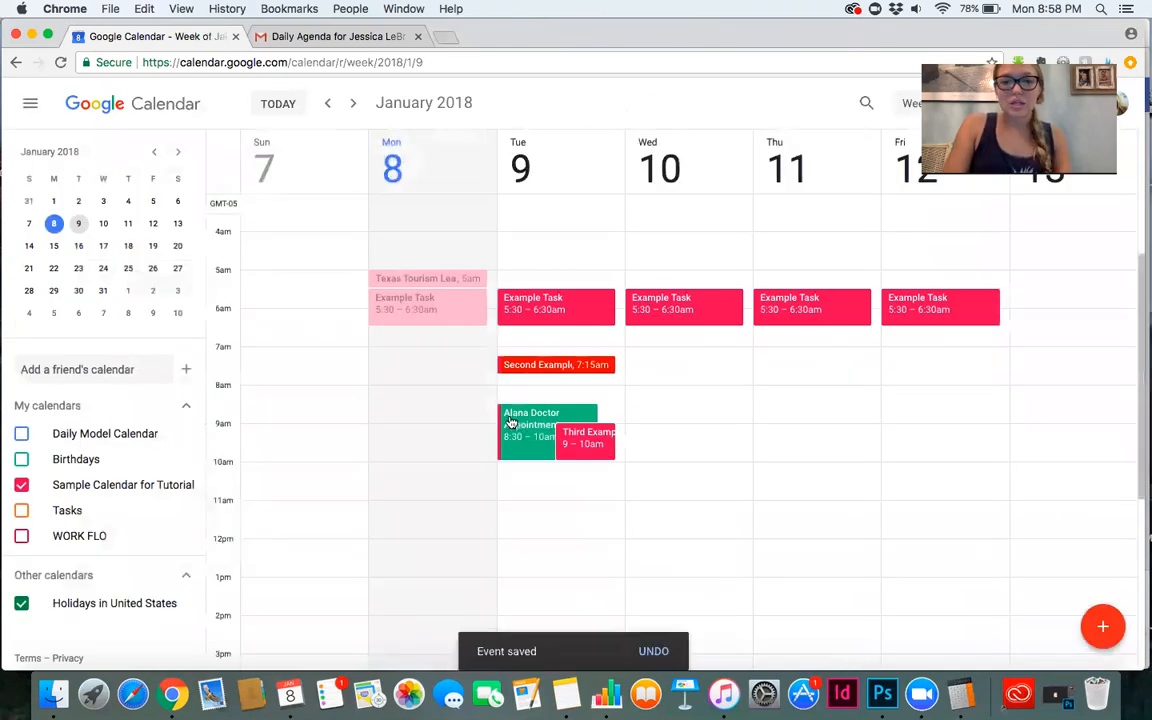
Move the doctor appointment to start at 8:15am and Third Example Task to 10:00am–11:00am on Tuesday.
left_click_drag(536, 416, 538, 408)
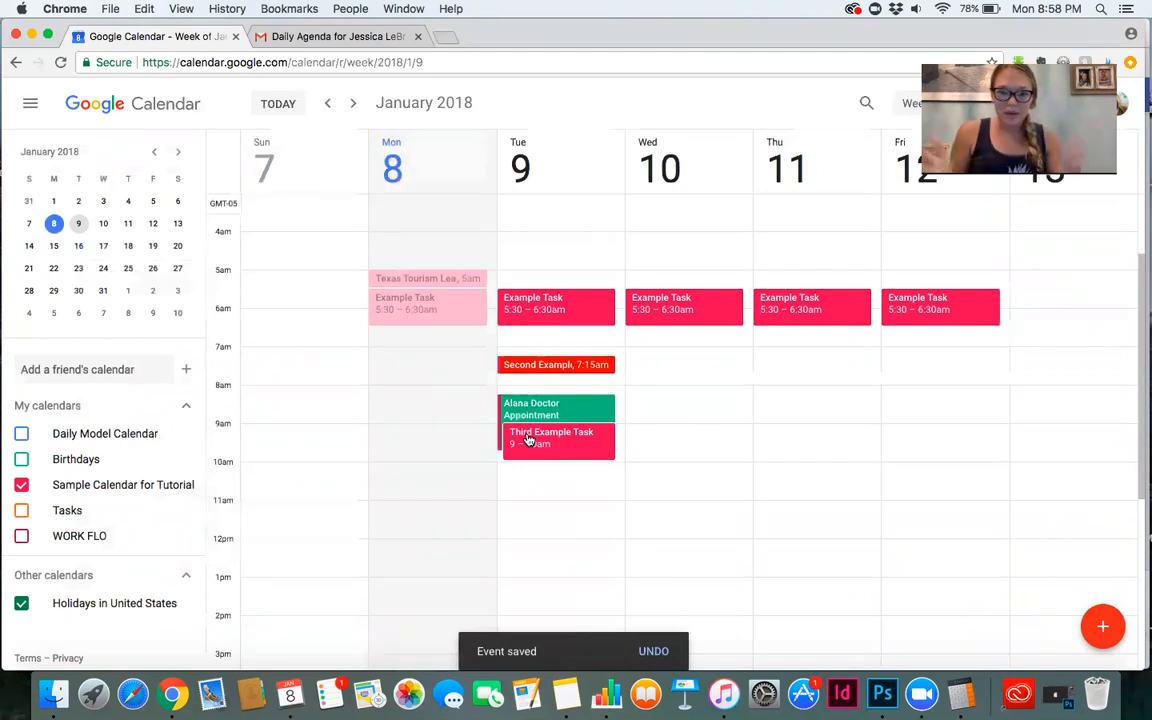
left_click_drag(545, 450, 540, 488)
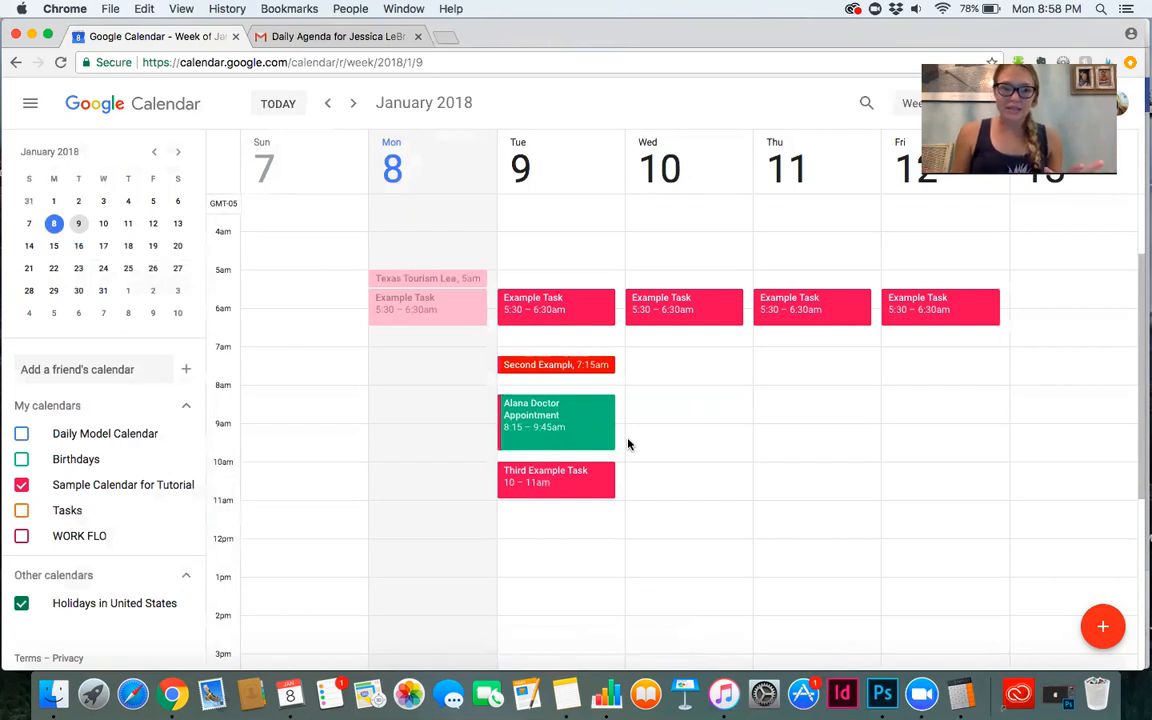
Toggle the WORK FLO, Daily Model Calendar and Sample Calendar for Tutorial calendars on and off to compare their events.
left_click(21, 536)
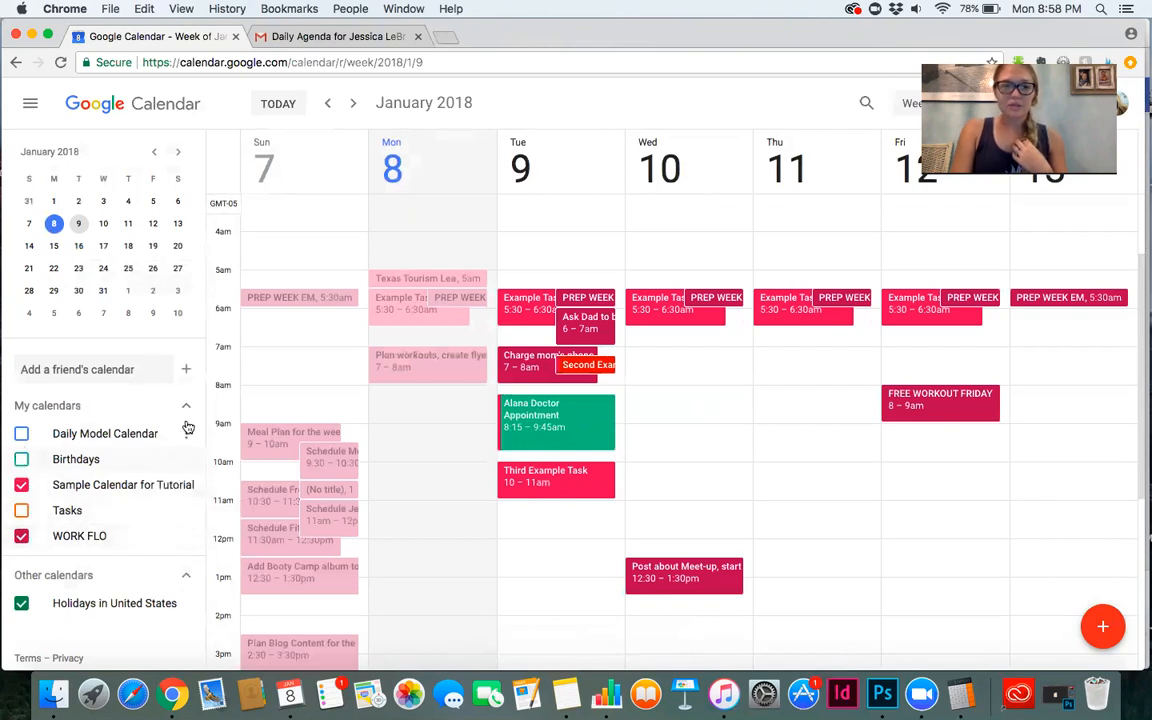
left_click(22, 435)
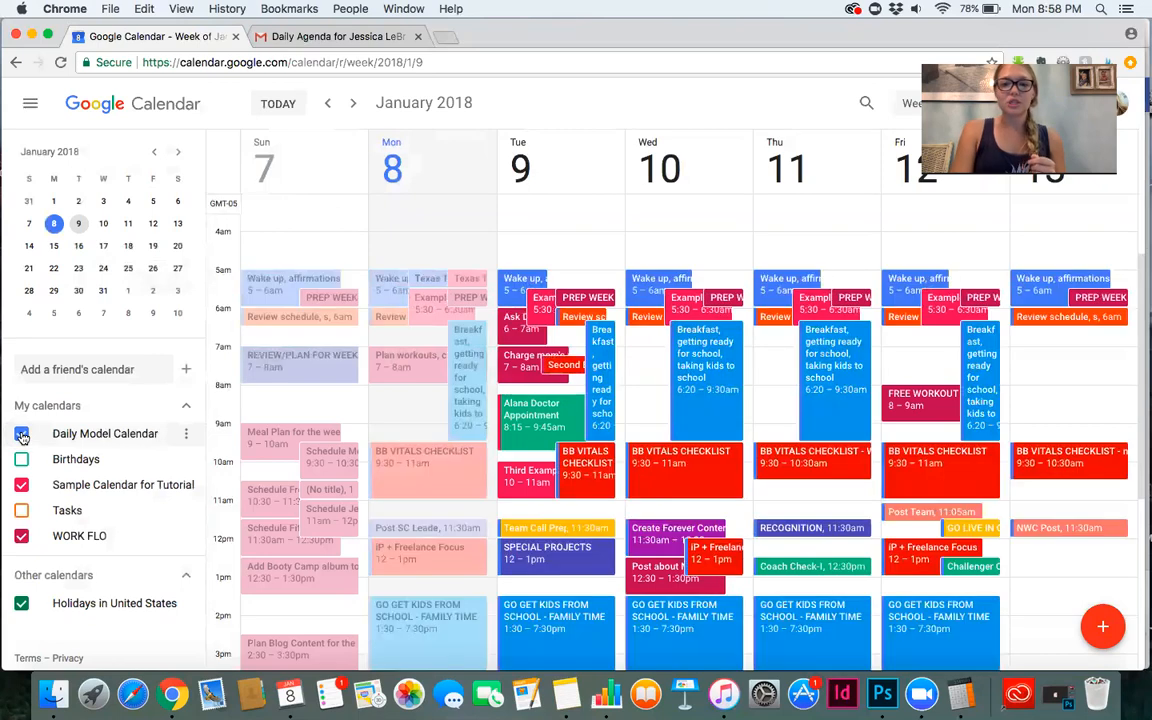
left_click(21, 484)
left_click(22, 537)
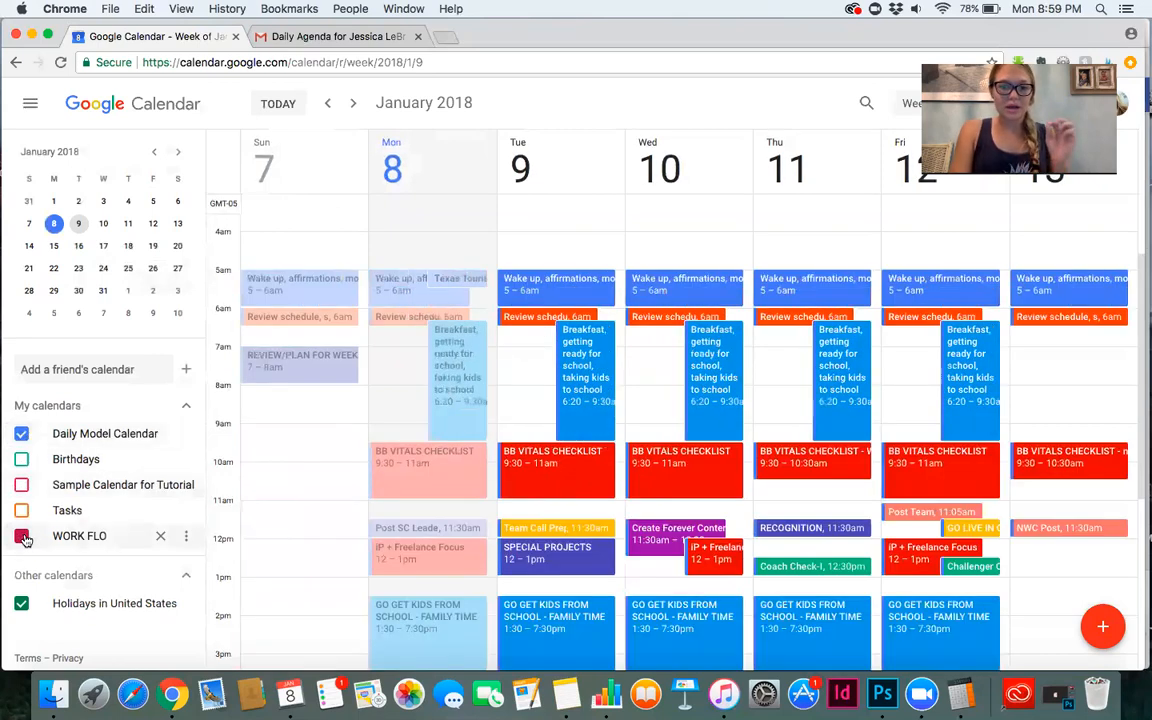
left_click(22, 435)
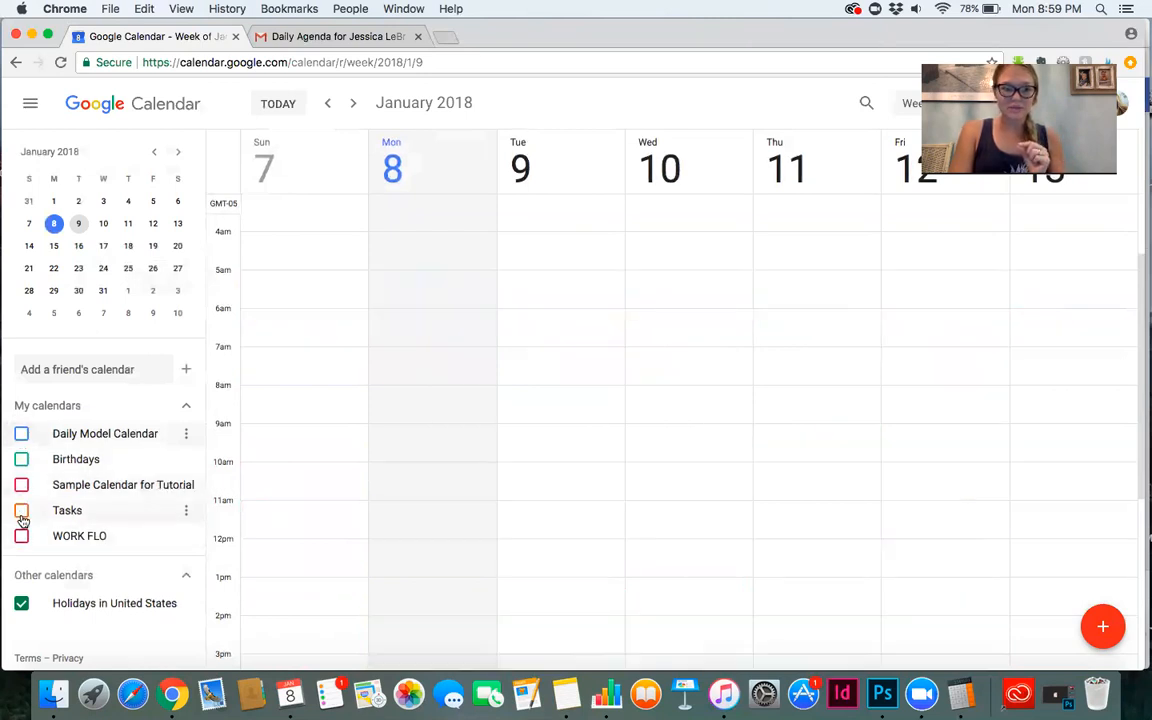
left_click(22, 486)
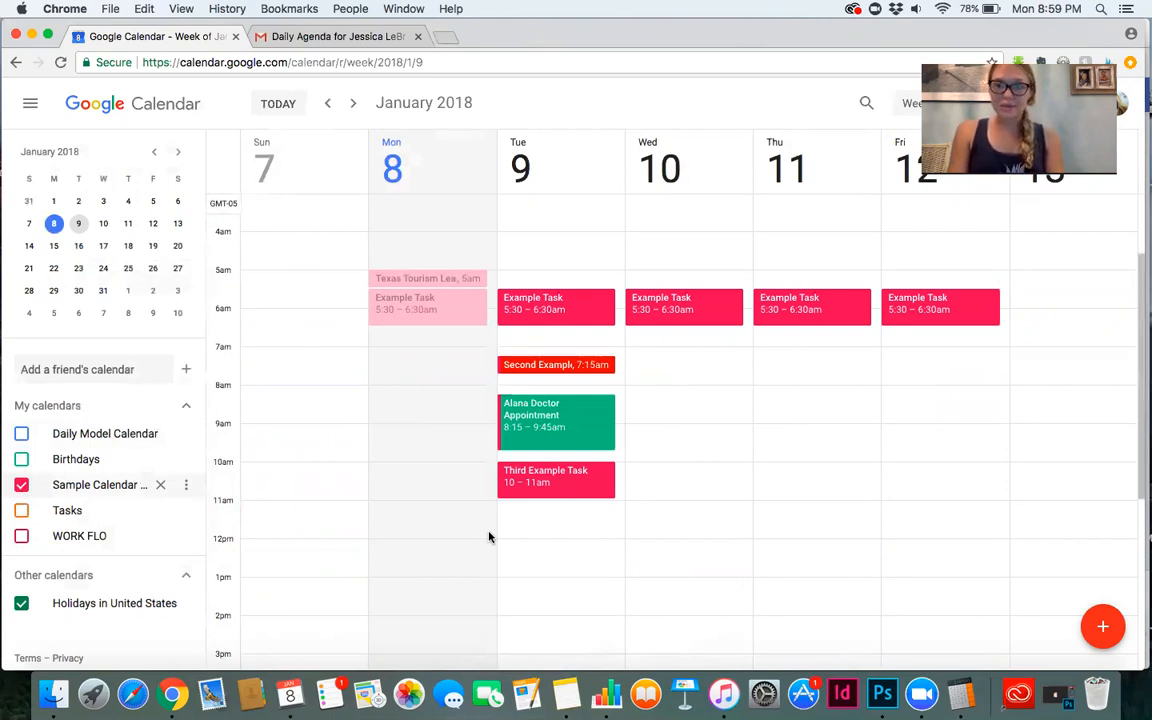
Open the settings of Sample Calendar for Tutorial and set its Daily agenda notification to Email.
left_click(186, 486)
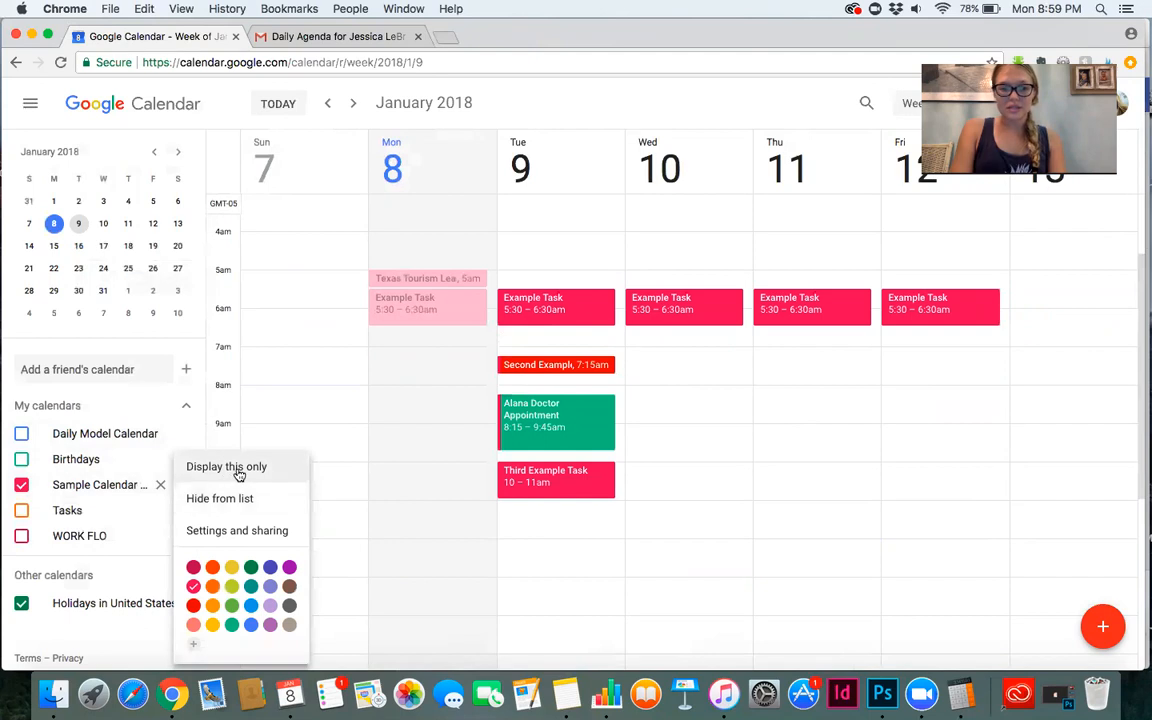
left_click(239, 531)
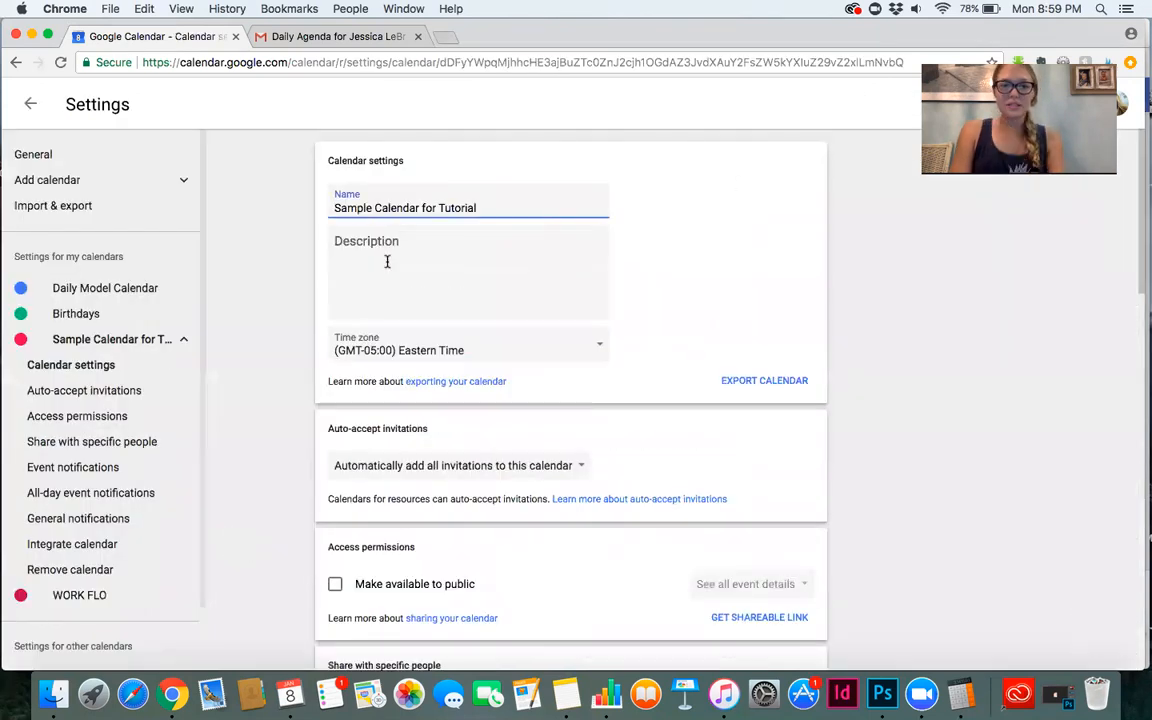
triple_click(441, 210)
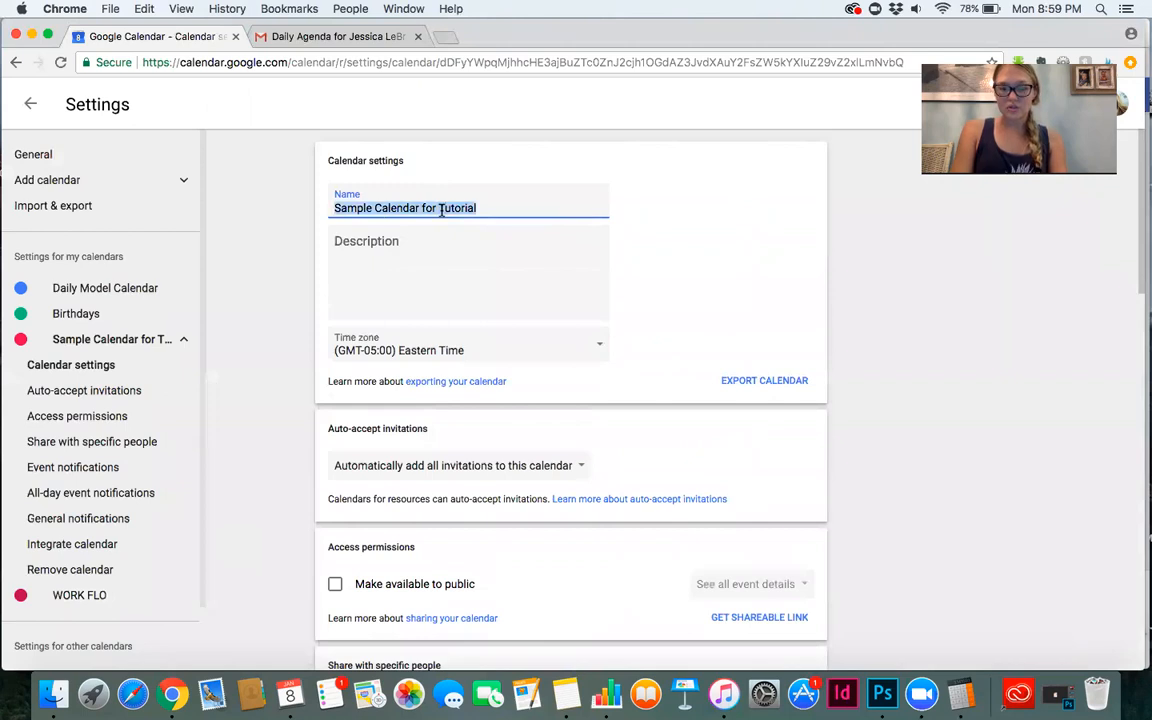
left_click(699, 260)
scroll(699, 261, "down", 3)
scroll(699, 261, "down", 5)
scroll(699, 261, "down", 2)
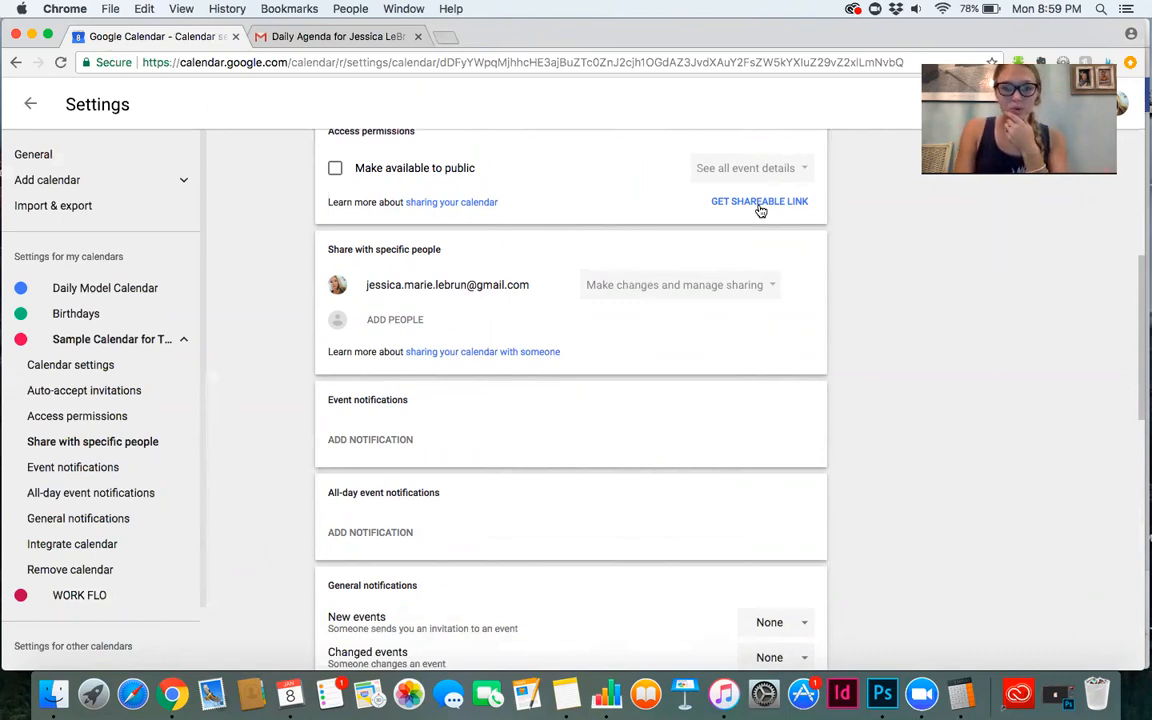
scroll(760, 210, "down", 5)
scroll(760, 209, "down", 2)
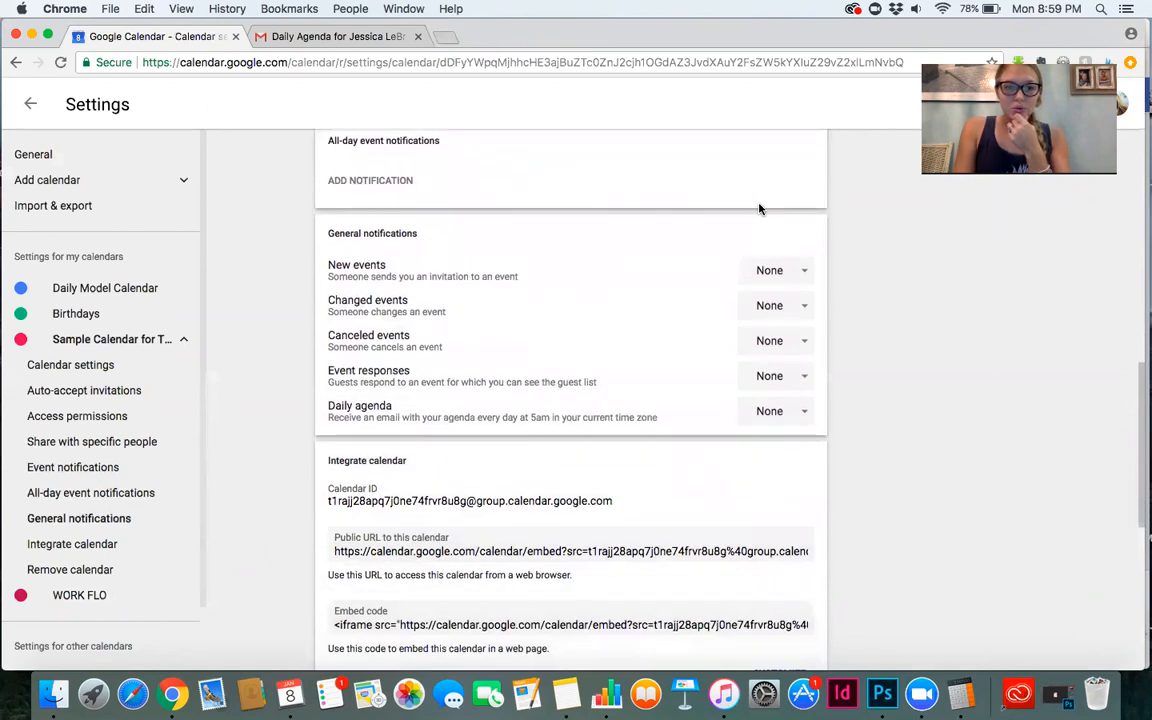
scroll(759, 208, "down", 2)
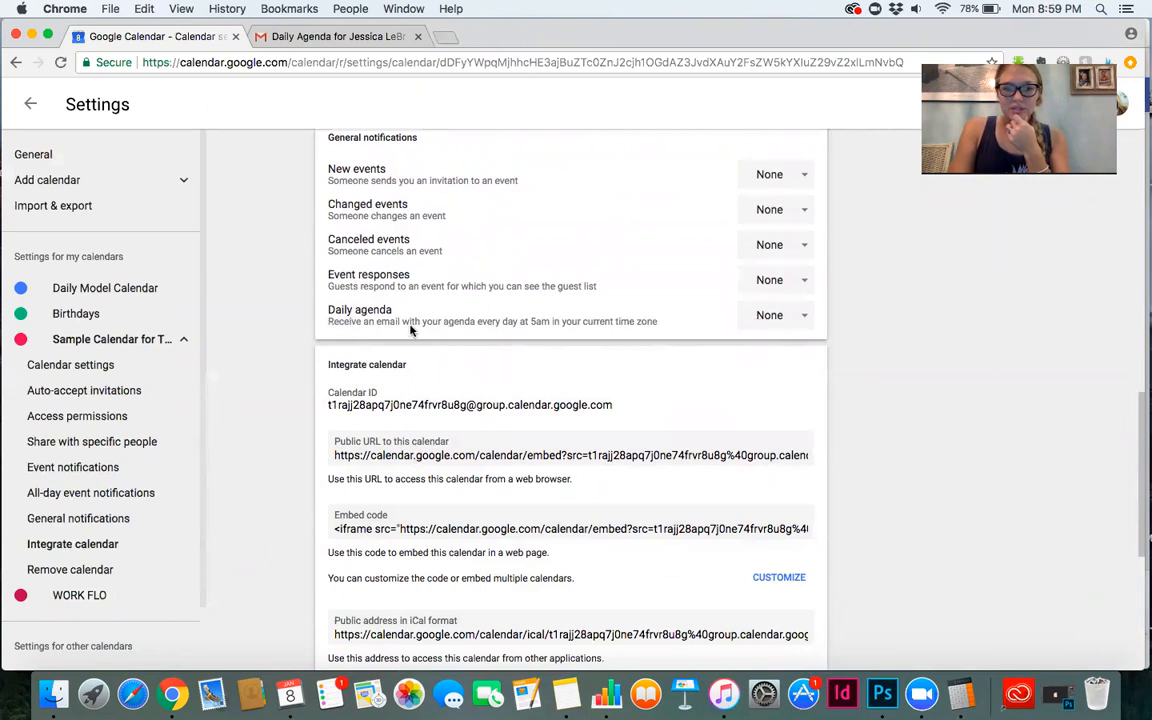
left_click(769, 315)
left_click(794, 391)
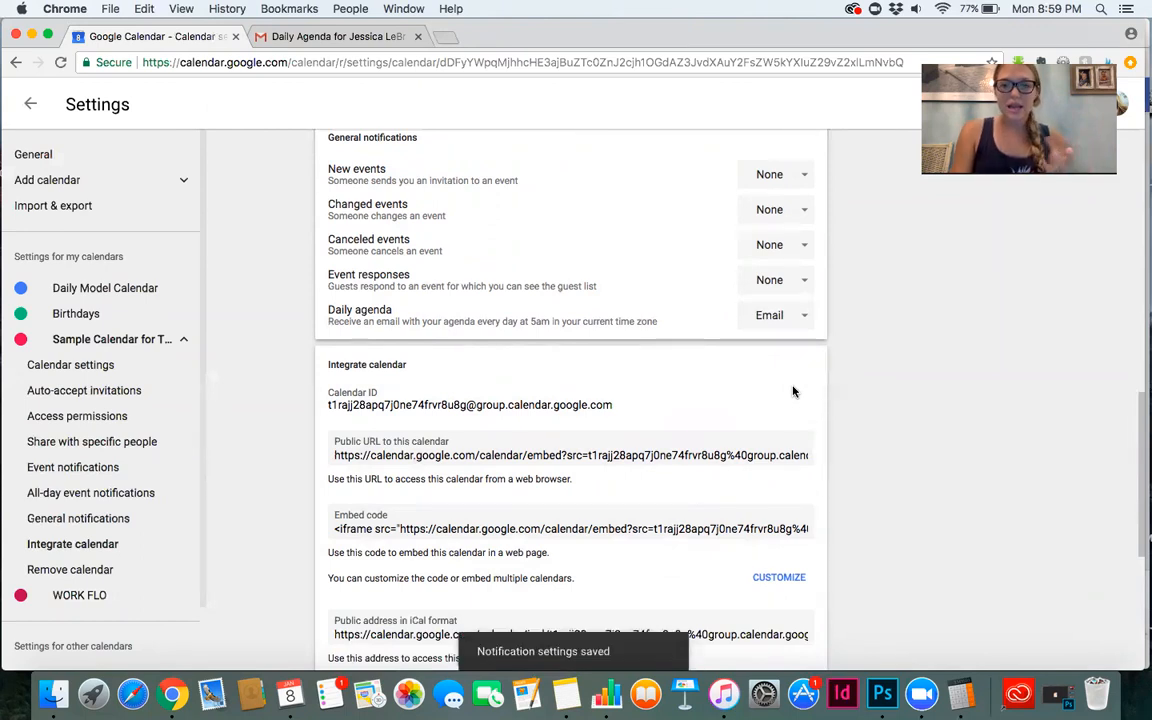
Switch to the Gmail tab to view the Daily Agenda email, then return to the calendar settings.
left_click(289, 40)
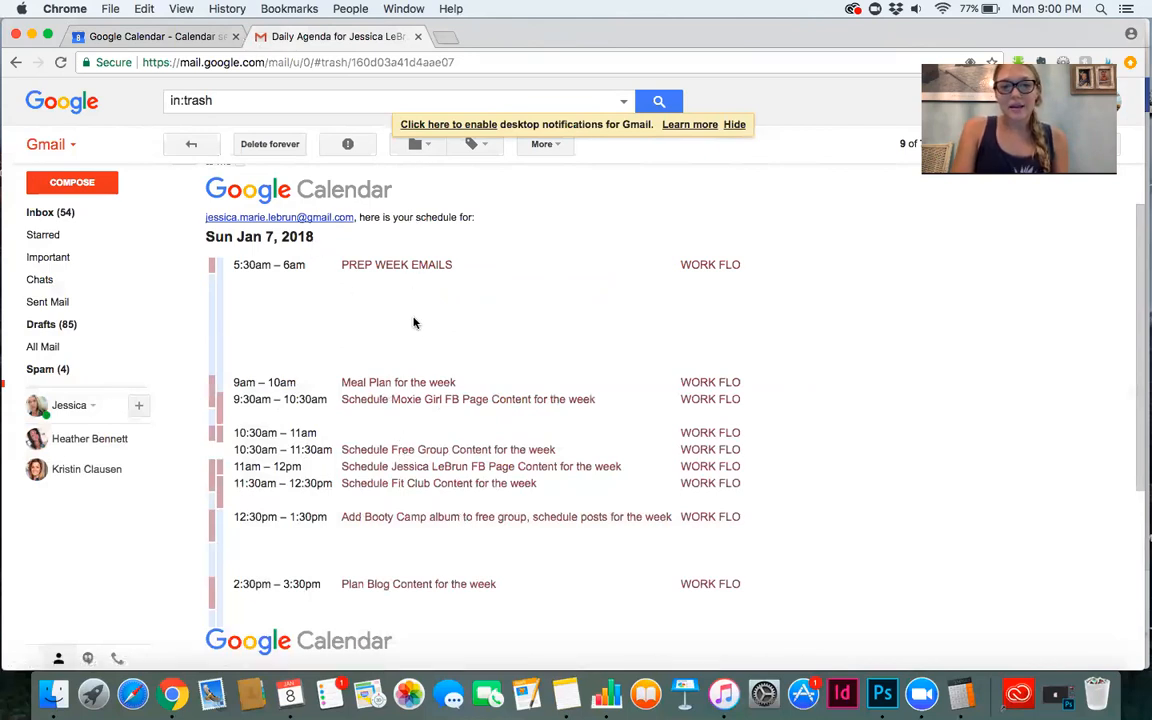
left_click(162, 38)
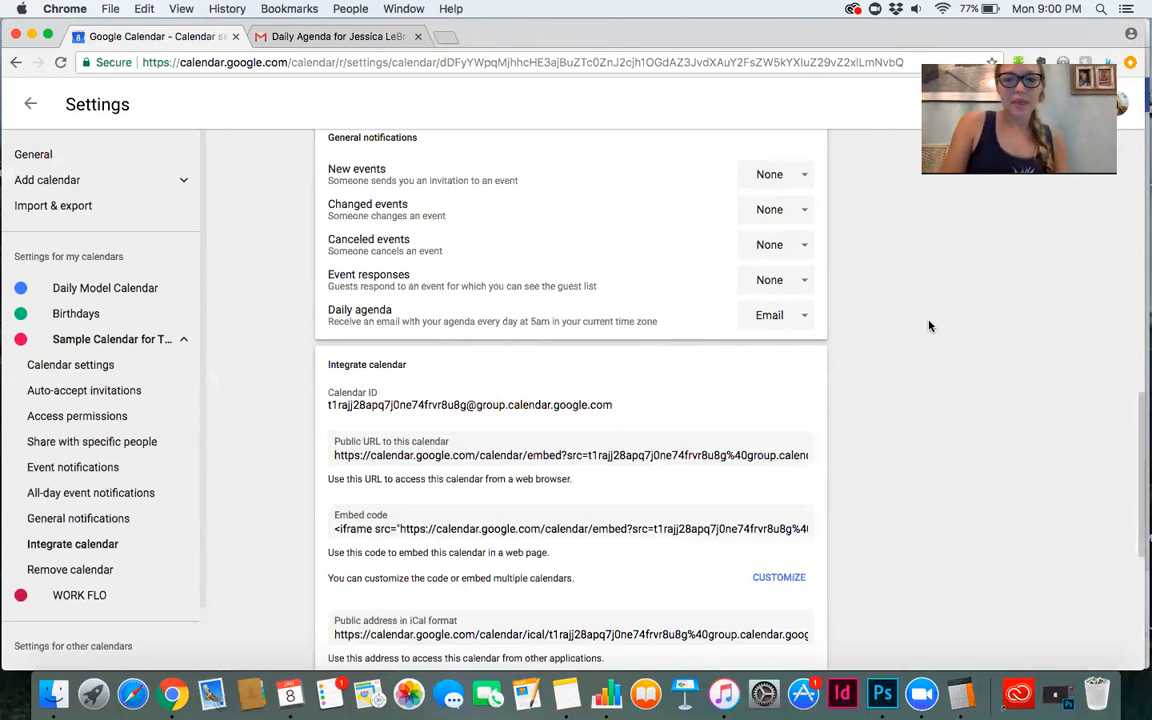
Add an event notification to the calendar, set to 5 minutes.
scroll(928, 324, "down", 3)
scroll(928, 324, "down", 3)
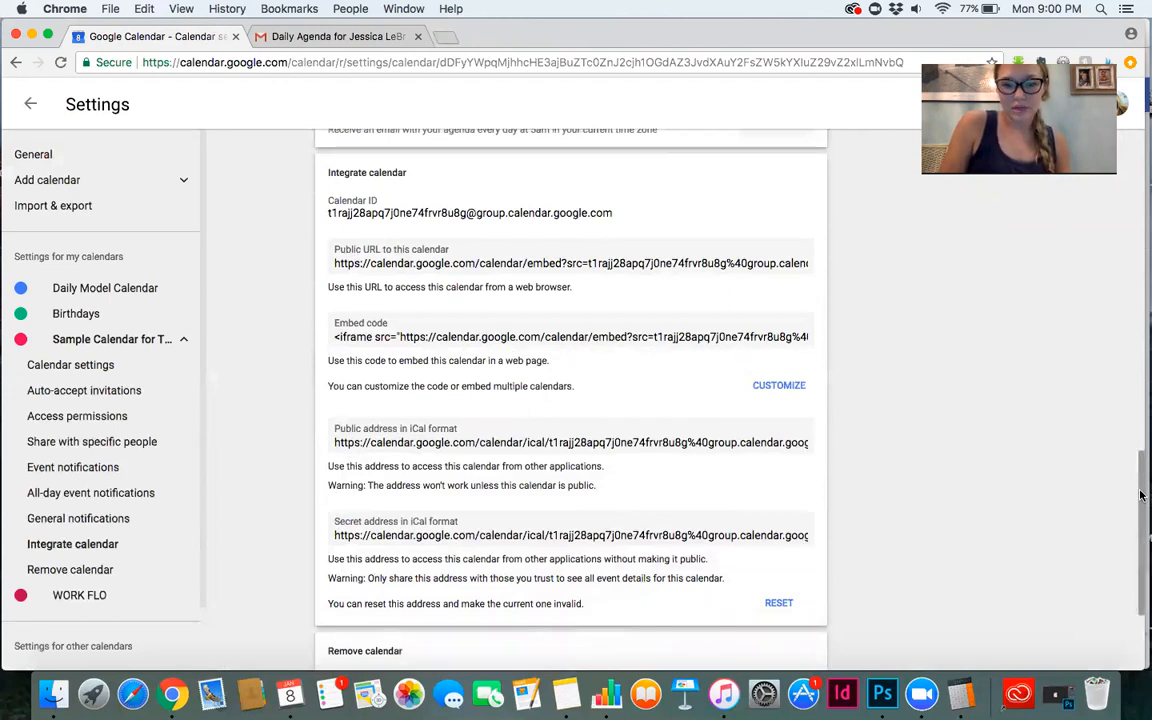
scroll(1139, 519, "down", 3)
scroll(1139, 519, "down", 3)
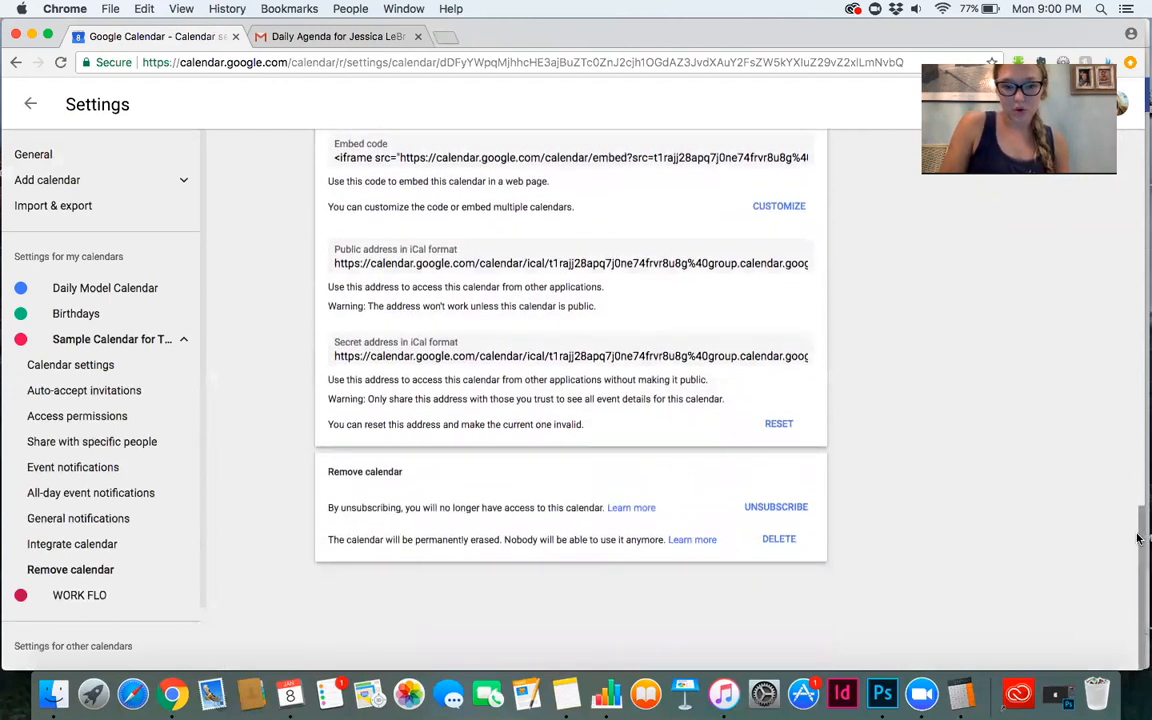
left_click_drag(1137, 539, 1138, 337)
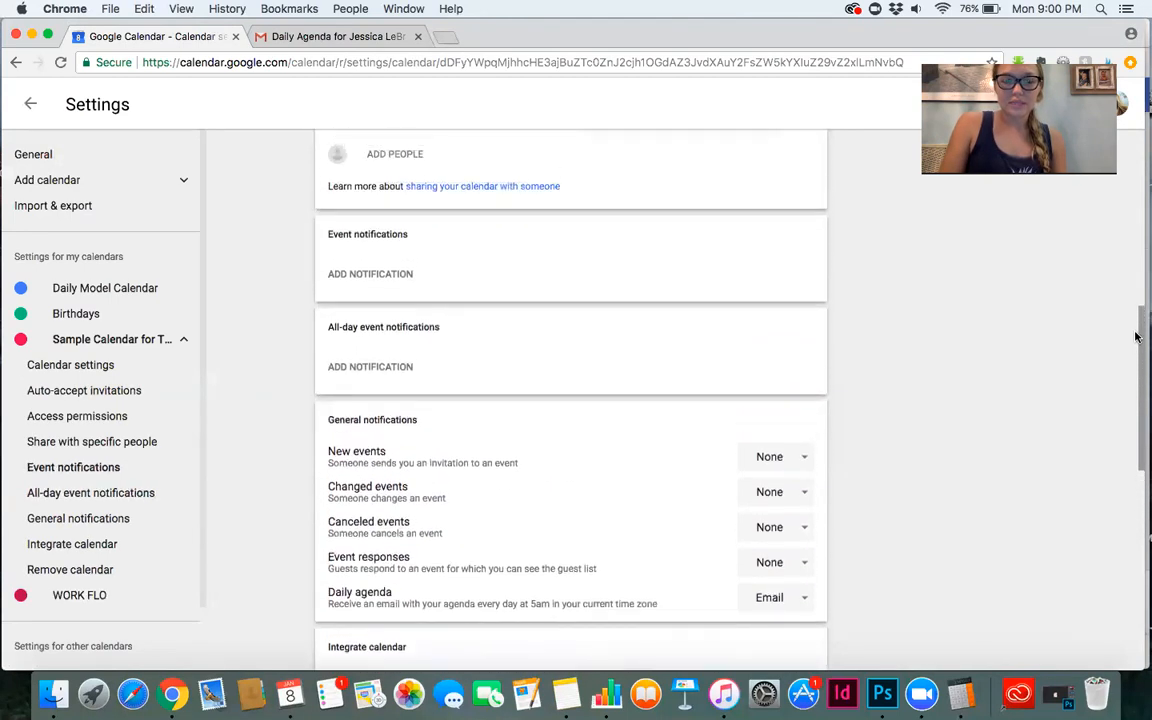
left_click(362, 279)
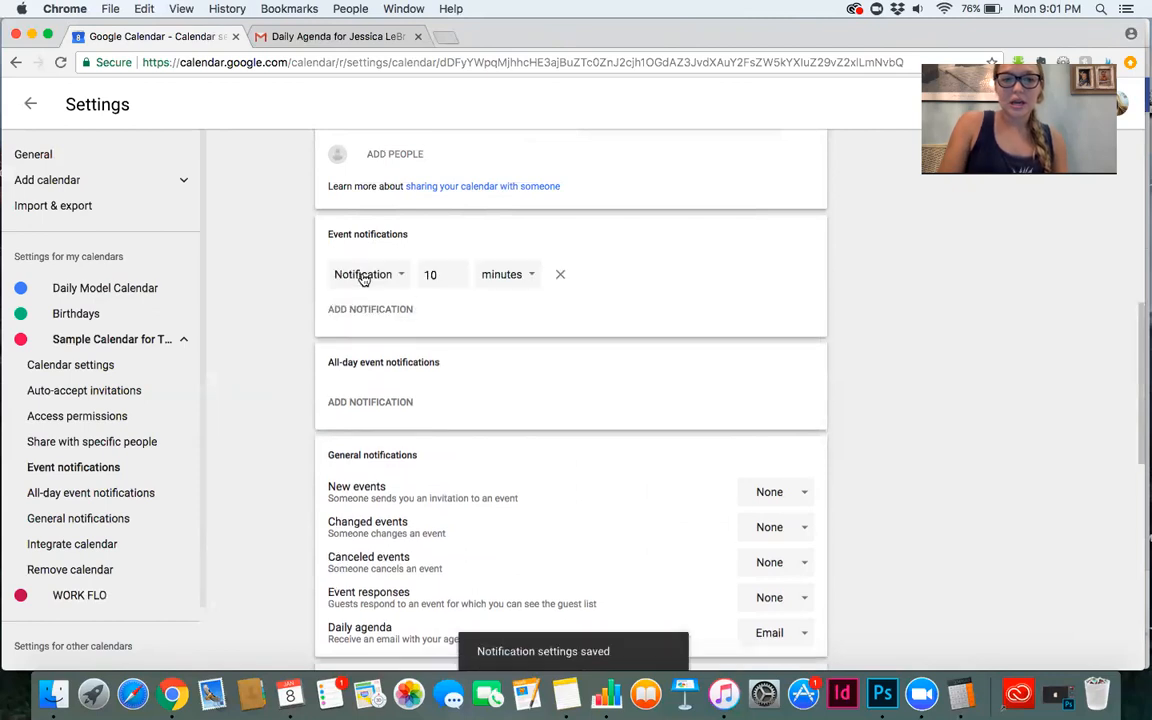
left_click(458, 279)
left_click(458, 279)
left_click(458, 279)
left_click(458, 279)
left_click(458, 279)
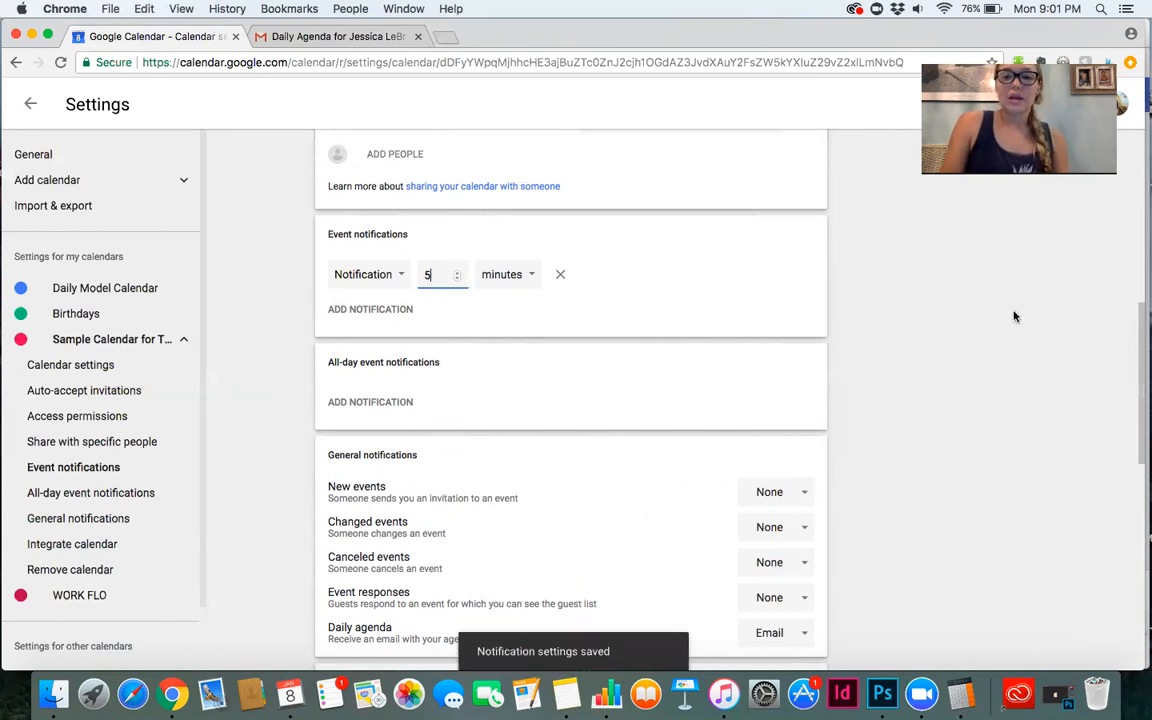
Review the calendar's settings sections and return to the calendar view.
scroll(1013, 316, "up", 3)
scroll(1013, 316, "up", 5)
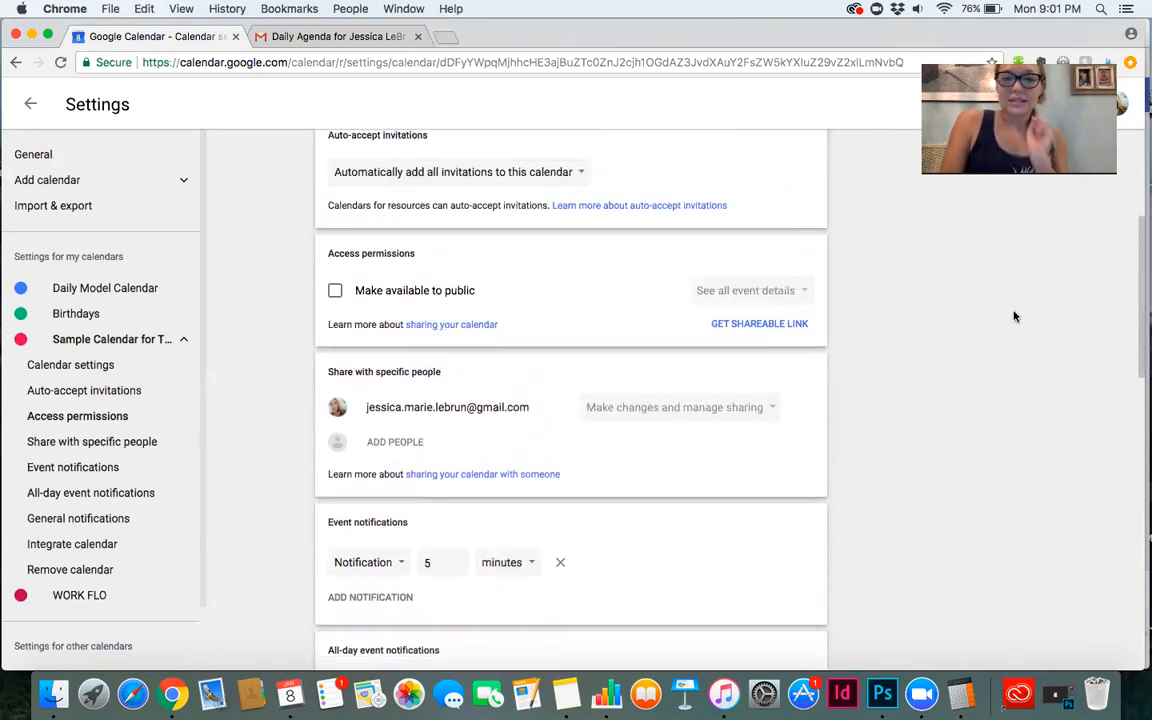
scroll(1013, 316, "up", 1)
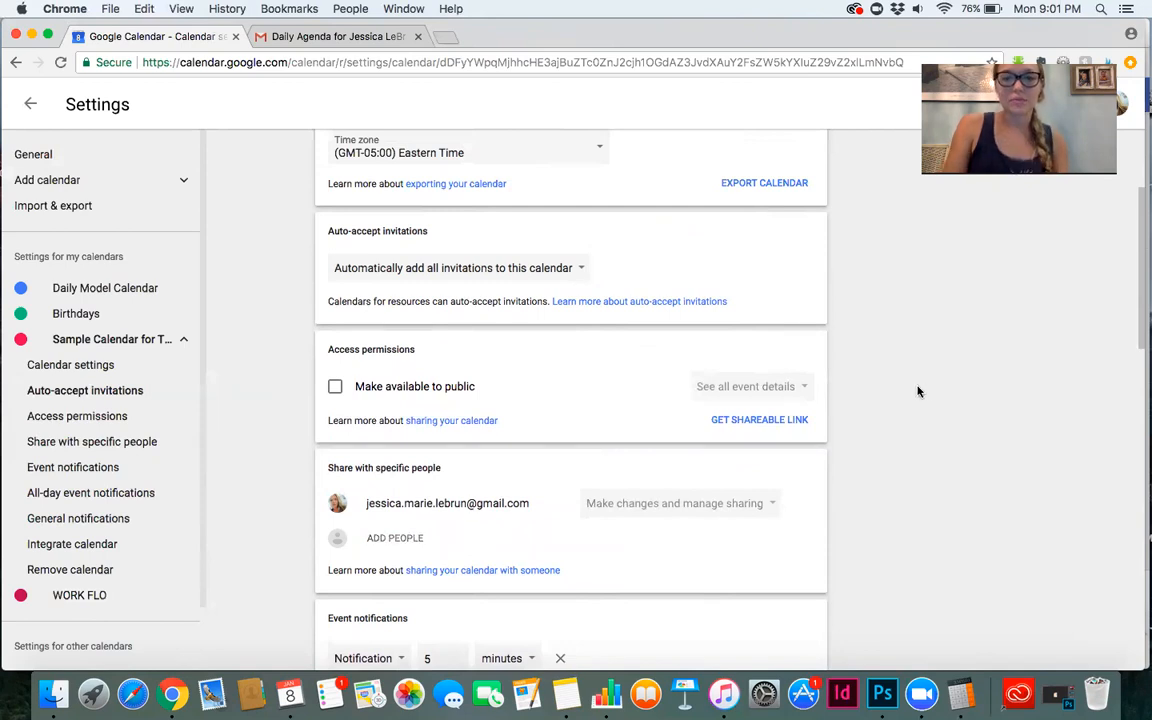
scroll(918, 391, "up", 5)
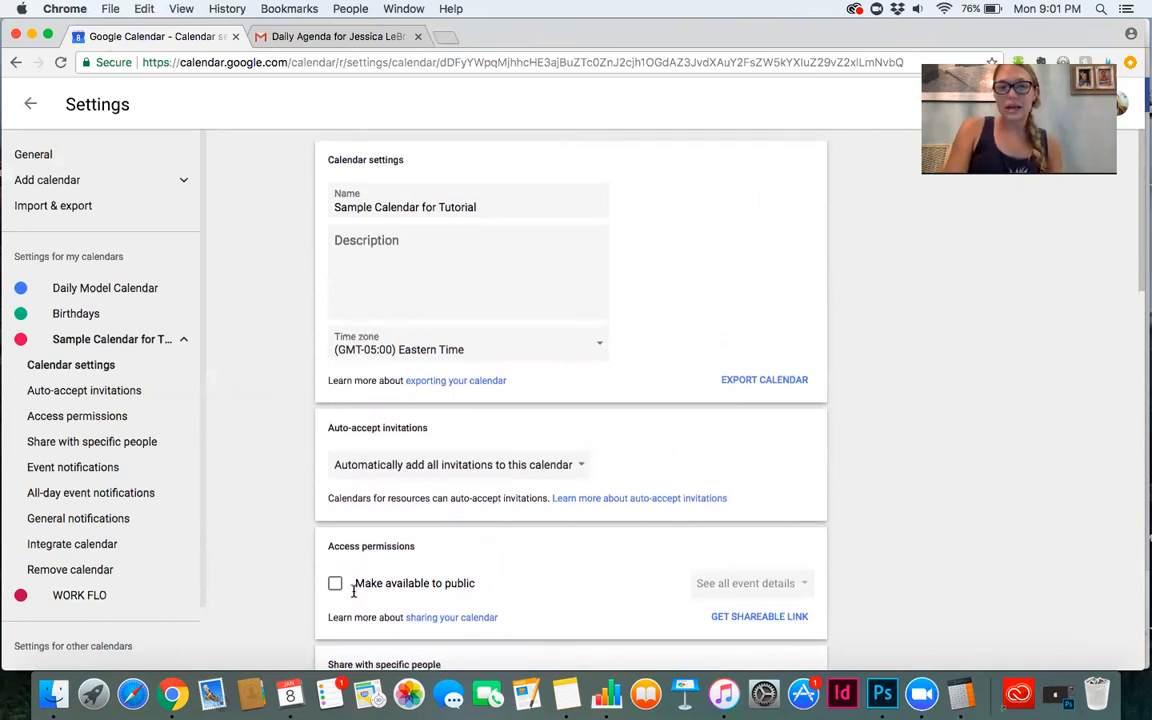
scroll(360, 585, "down", 1)
scroll(1138, 413, "down", 20)
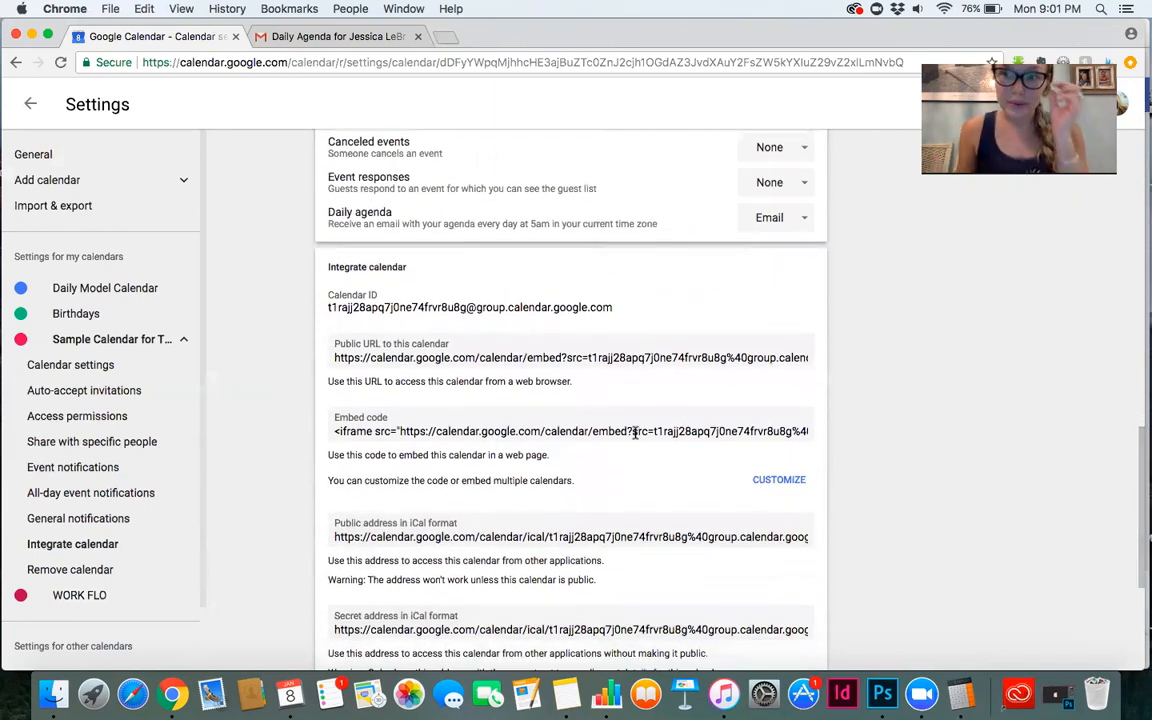
scroll(634, 432, "up", 1)
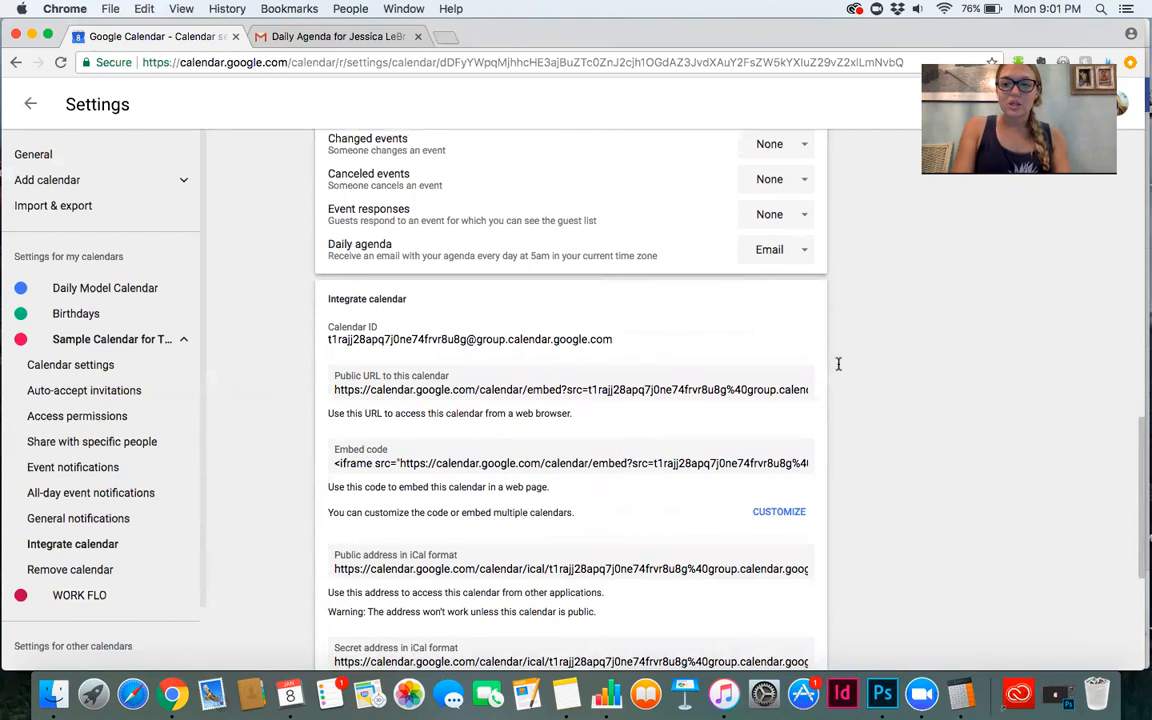
left_click_drag(1140, 447, 1143, 135)
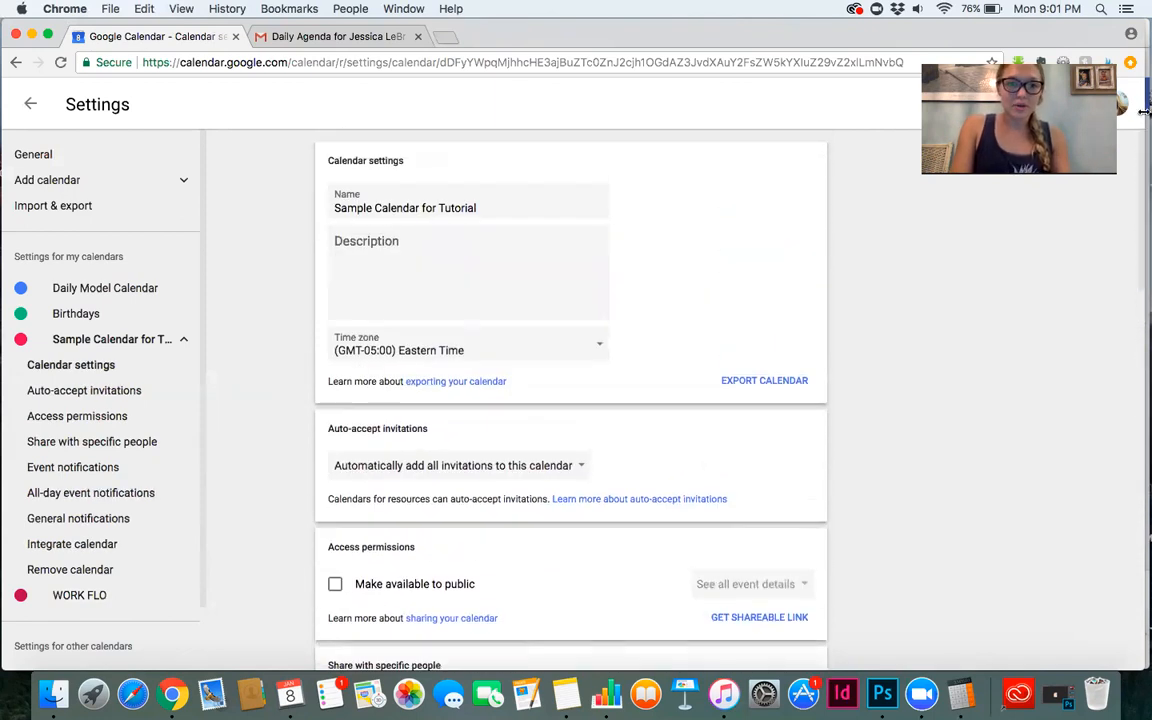
left_click(30, 106)
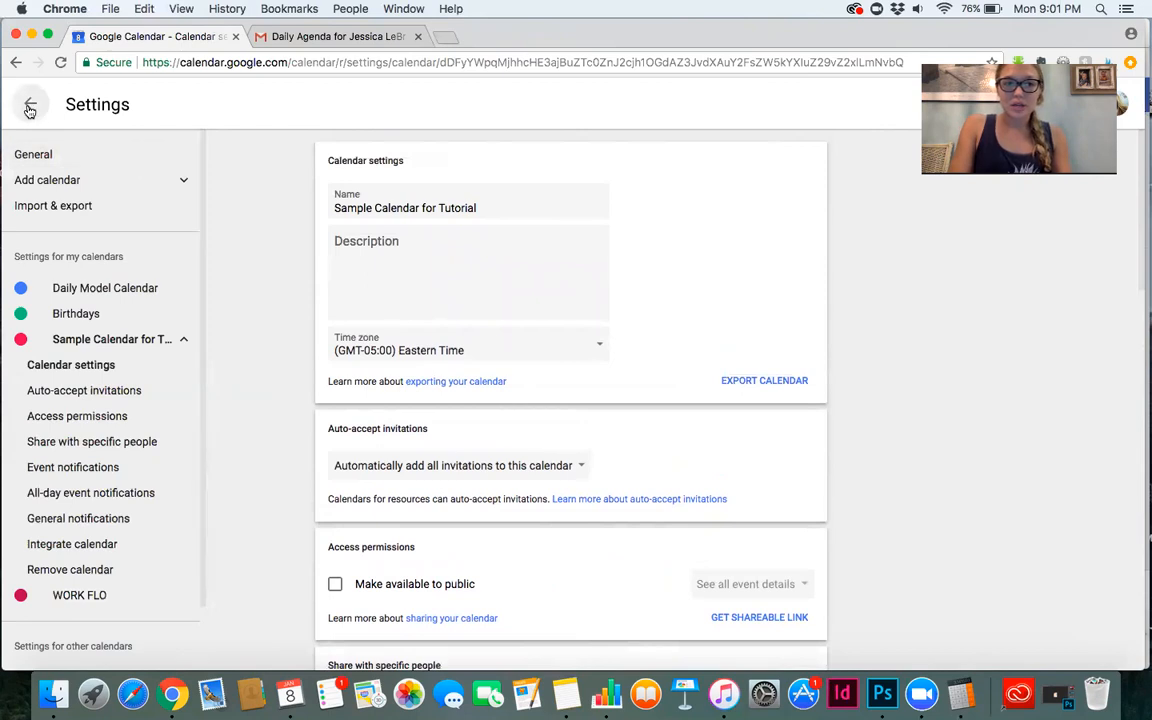